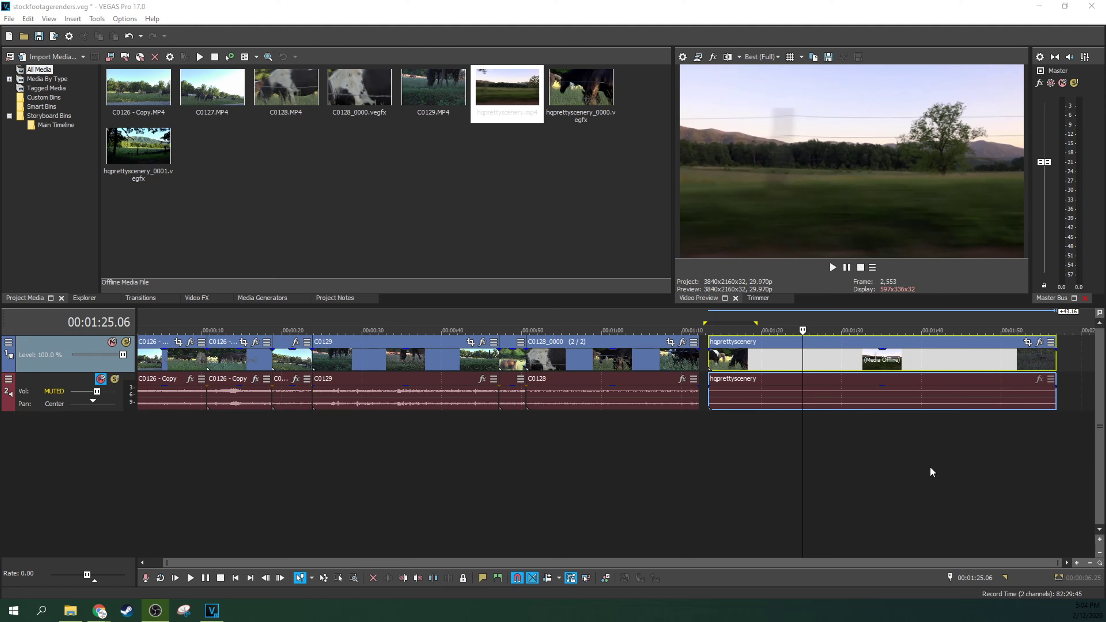
Scrub the scenery clip around 1:22–1:26 to find where the tree is centred
{"action": "left_click", "coordinate": [751, 362]}
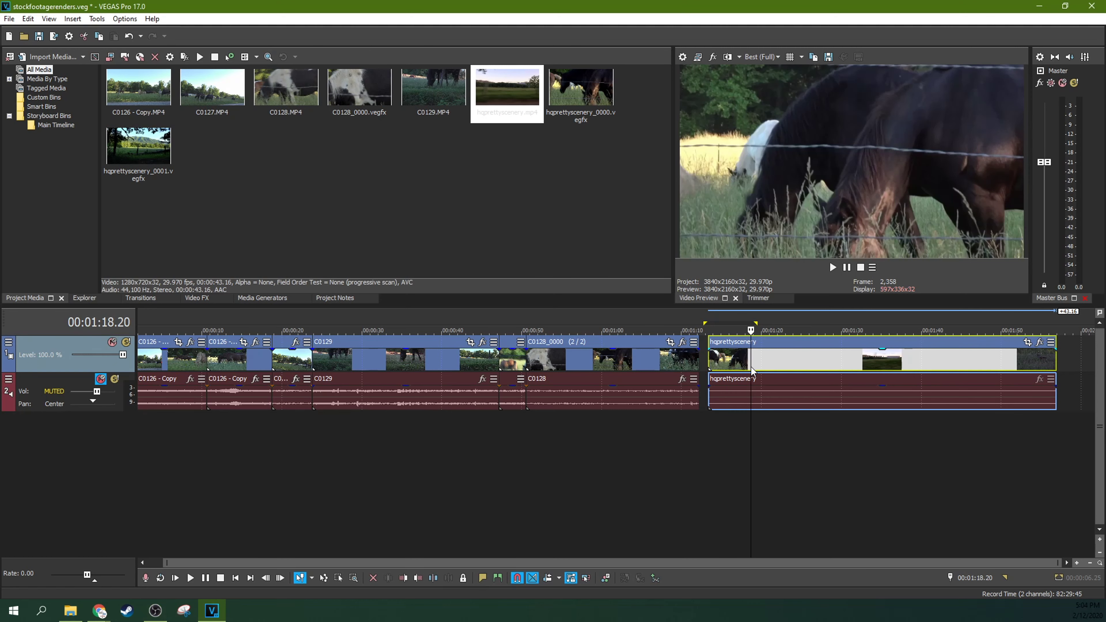
{"action": "left_click", "coordinate": [792, 361]}
{"action": "left_click", "coordinate": [828, 358]}
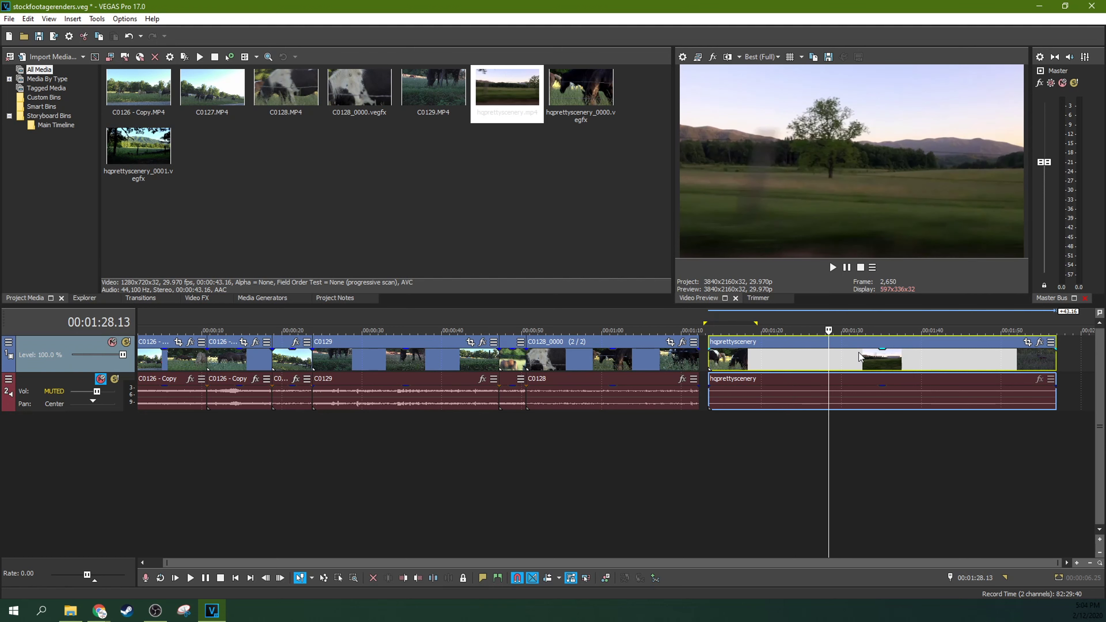
{"action": "left_click", "coordinate": [858, 357]}
{"action": "left_click", "coordinate": [785, 361]}
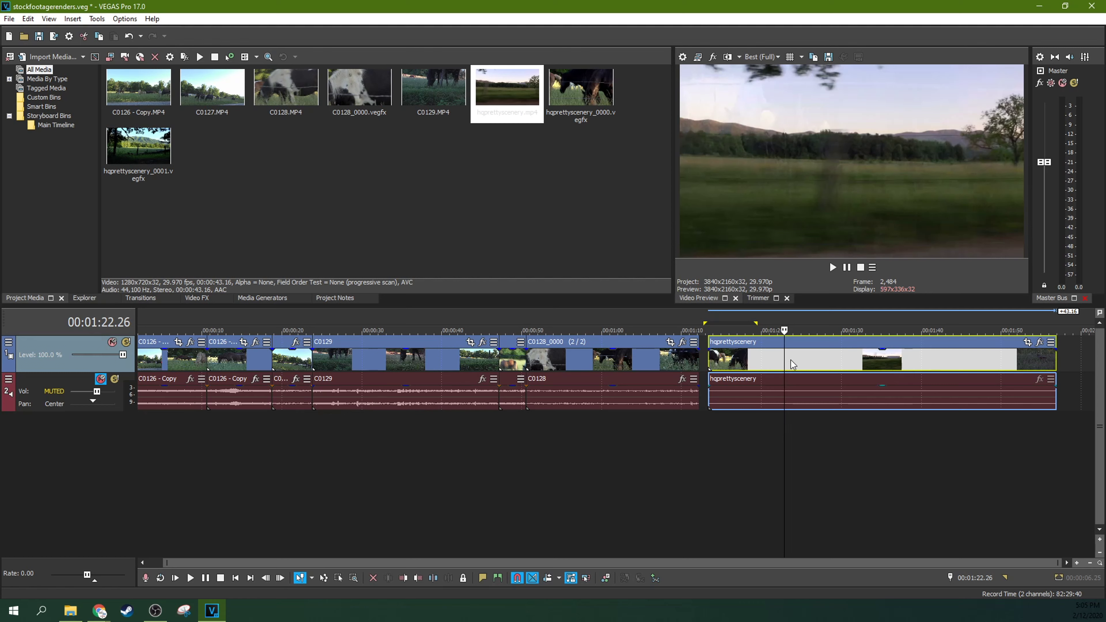
{"action": "left_click", "coordinate": [835, 356]}
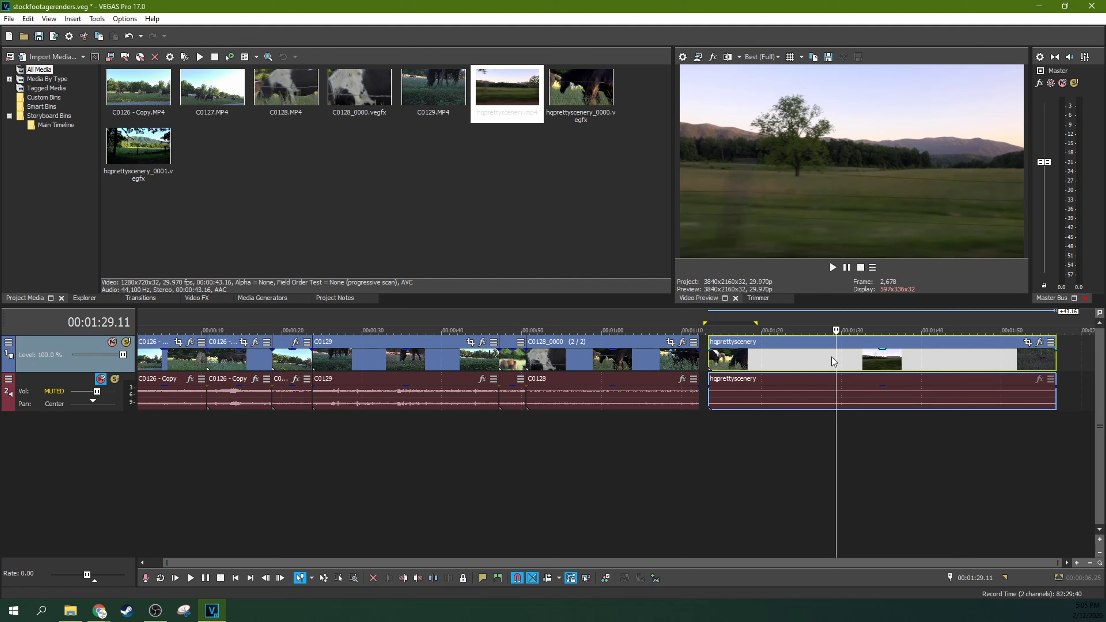
{"action": "left_click", "coordinate": [800, 361]}
{"action": "left_click", "coordinate": [791, 362]}
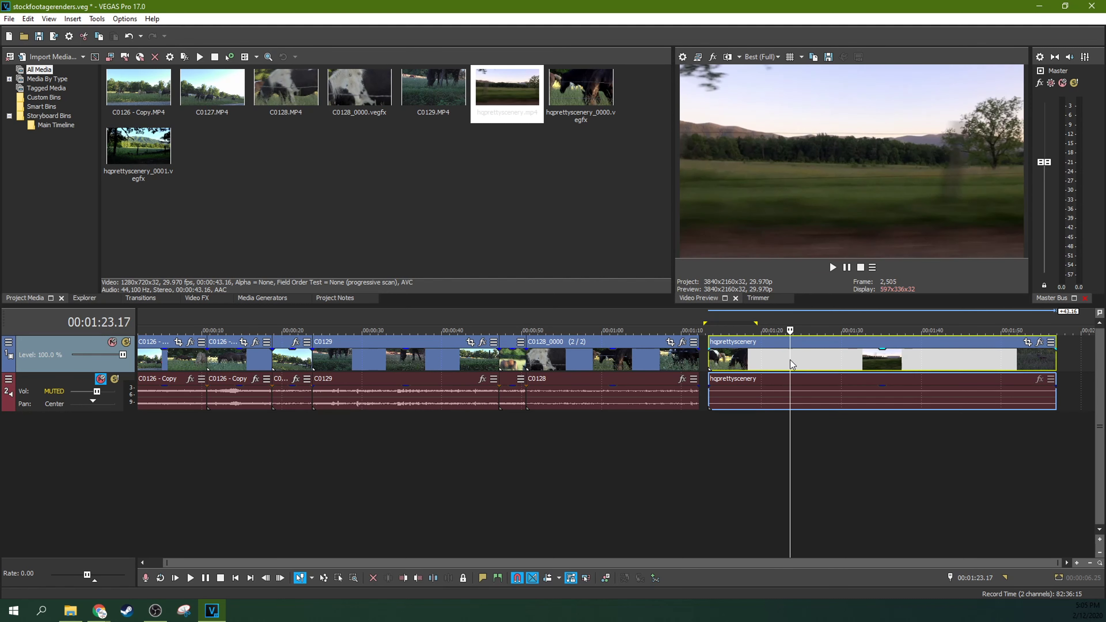
{"action": "left_click", "coordinate": [815, 360]}
{"action": "left_click", "coordinate": [860, 359]}
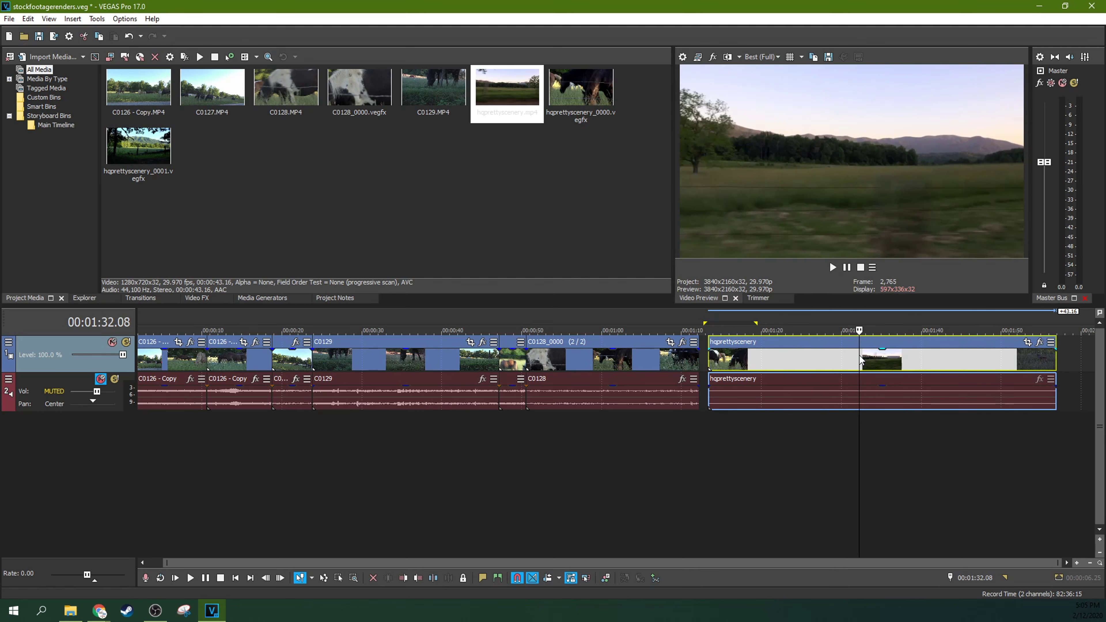
{"action": "left_click", "coordinate": [894, 355]}
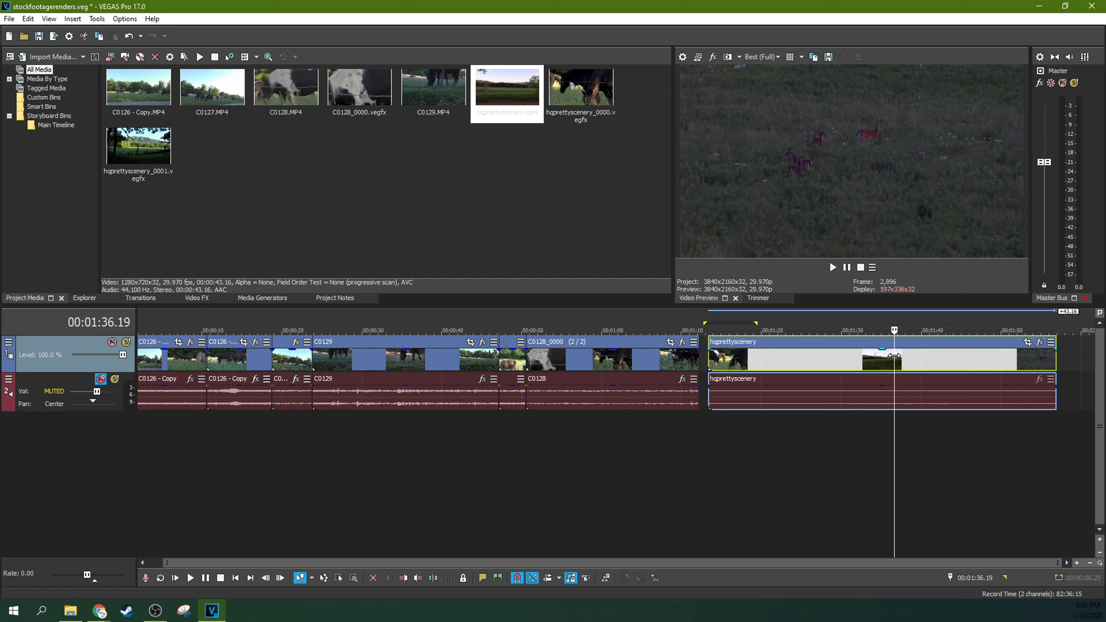
Compare frames on either side of 1:24 in the scenery clip
{"action": "left_click", "coordinate": [797, 361]}
{"action": "left_click", "coordinate": [859, 361]}
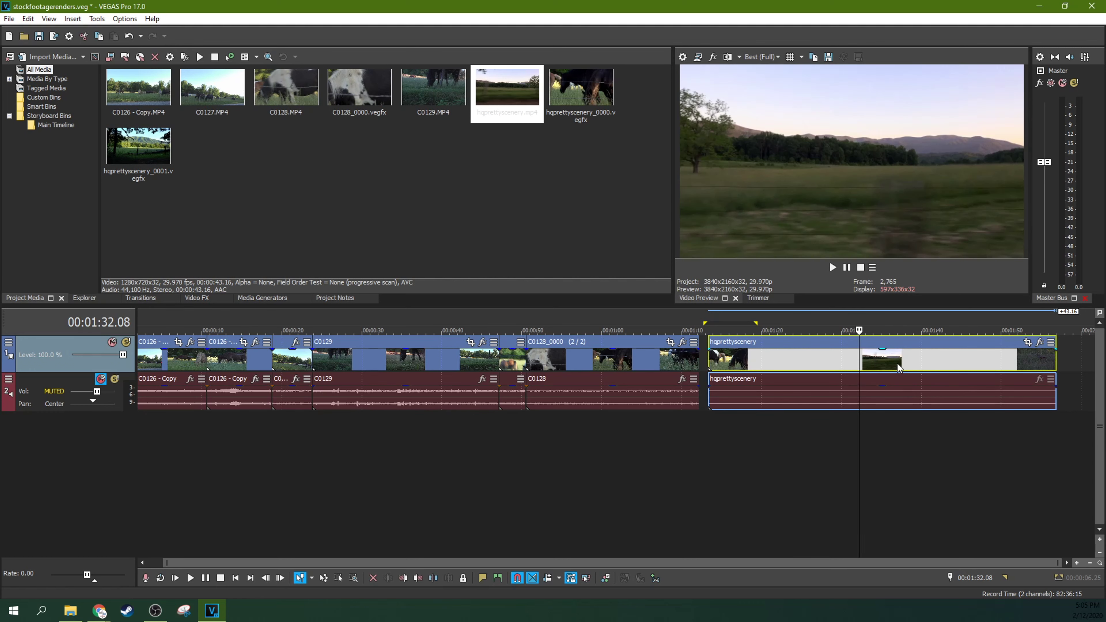
{"action": "left_click", "coordinate": [915, 362]}
{"action": "left_click", "coordinate": [851, 361]}
{"action": "left_click", "coordinate": [812, 364]}
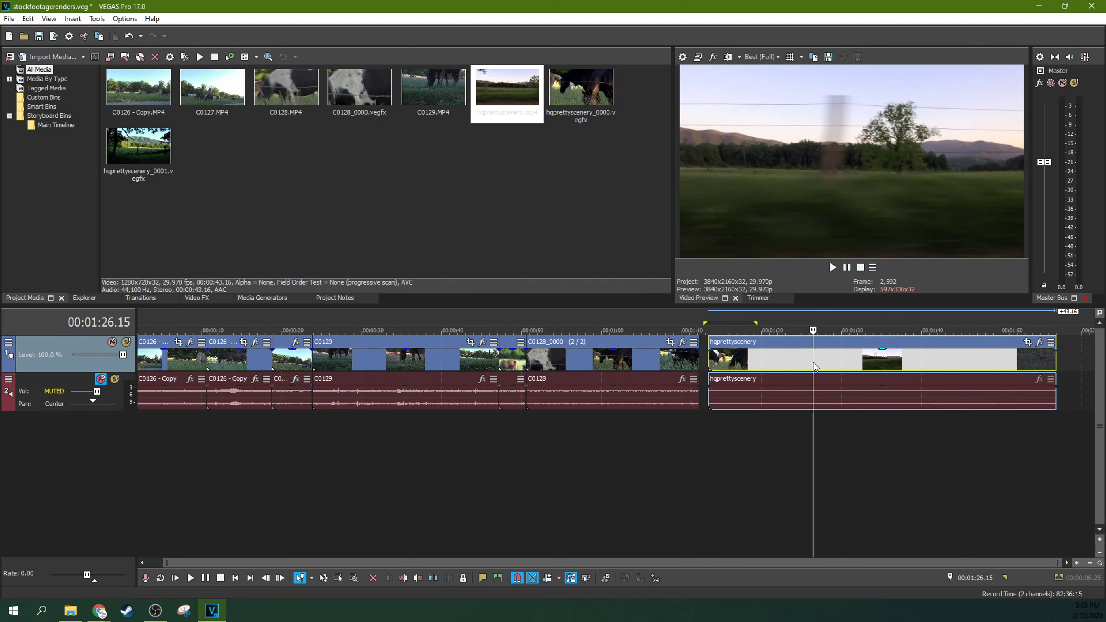
{"action": "left_click", "coordinate": [797, 363]}
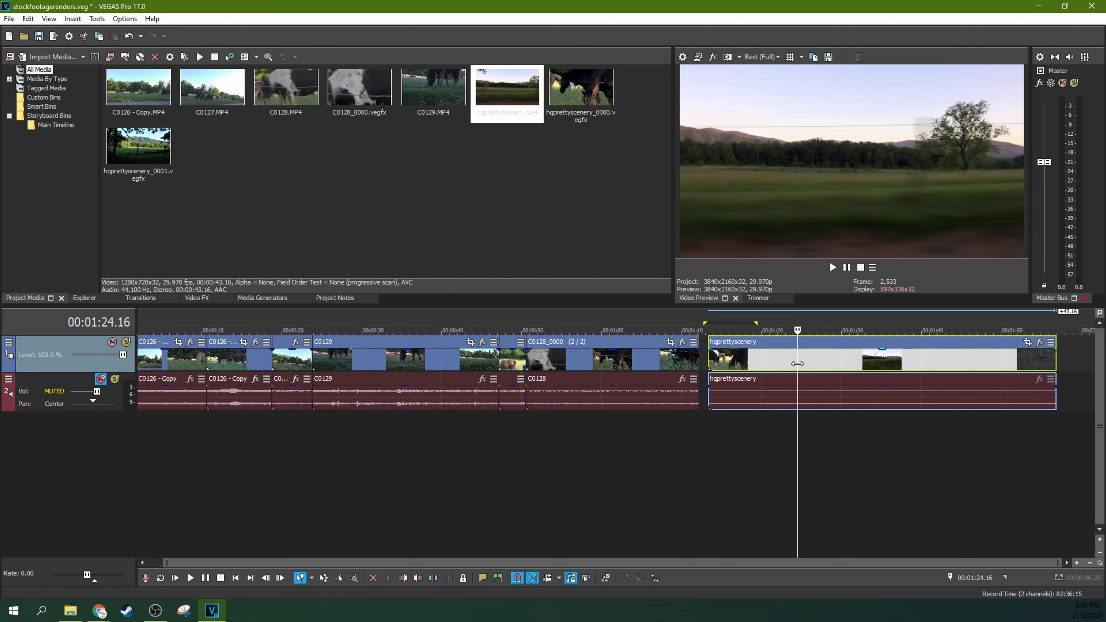
Play through the rest of the hqprettyscenery clip and send it to VEGAS Effects
{"action": "mouse_move", "coordinate": [797, 363]}
{"action": "left_mouse_down"}
{"action": "mouse_move", "coordinate": [787, 364]}
{"action": "mouse_move", "coordinate": [979, 359]}
{"action": "mouse_move", "coordinate": [794, 368]}
{"action": "left_mouse_up"}
{"action": "left_click_drag", "start_coordinate": [862, 363], "coordinate": [969, 362]}
{"action": "left_click", "coordinate": [1026, 360]}
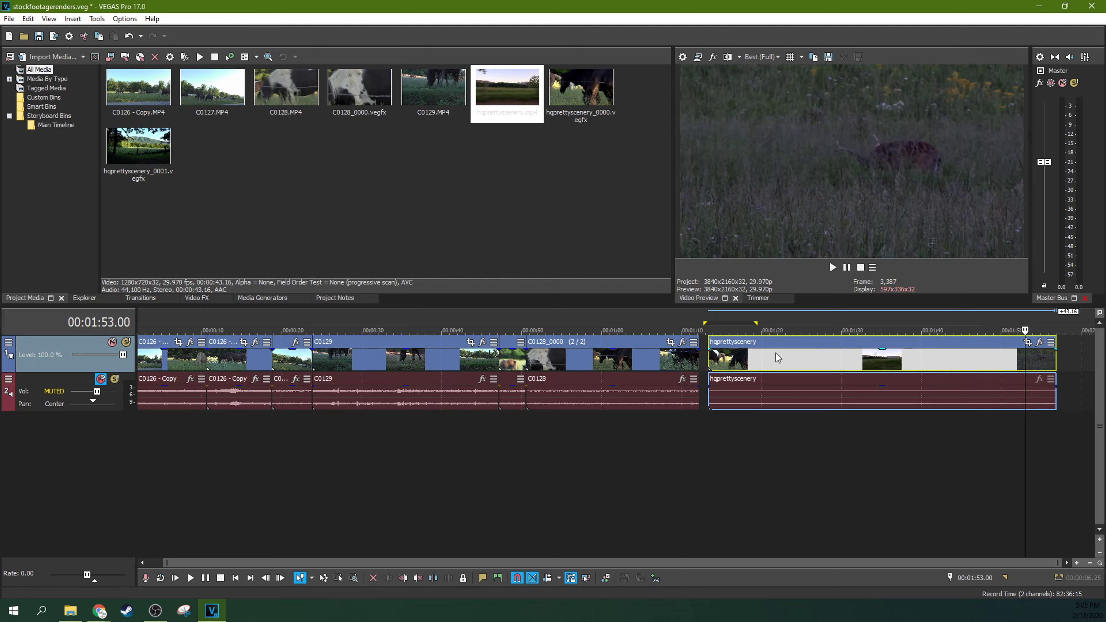
{"action": "right_click", "coordinate": [802, 351]}
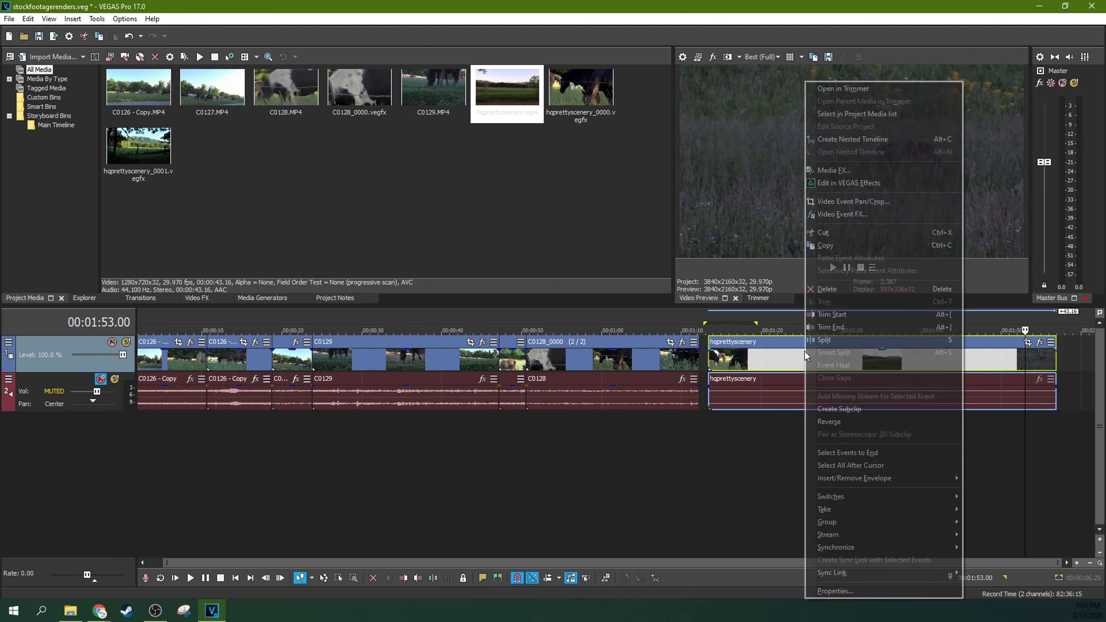
{"action": "left_click", "coordinate": [815, 183]}
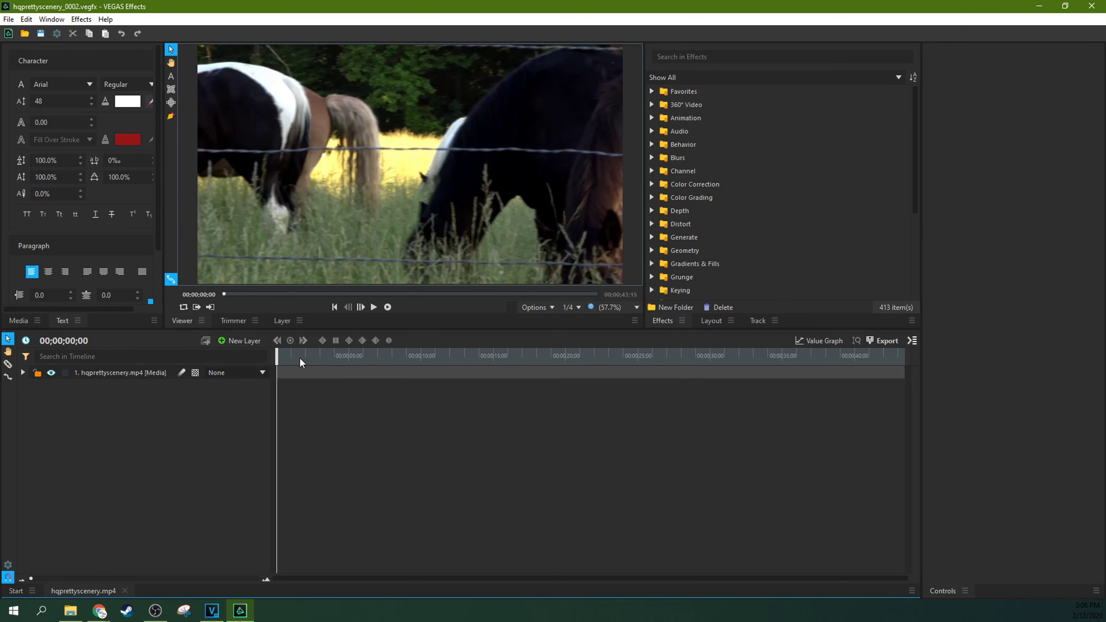
Trim the scenery layer's start, park the playhead near 05;21, and show project media
{"action": "left_click_drag", "start_coordinate": [299, 361], "coordinate": [401, 352]}
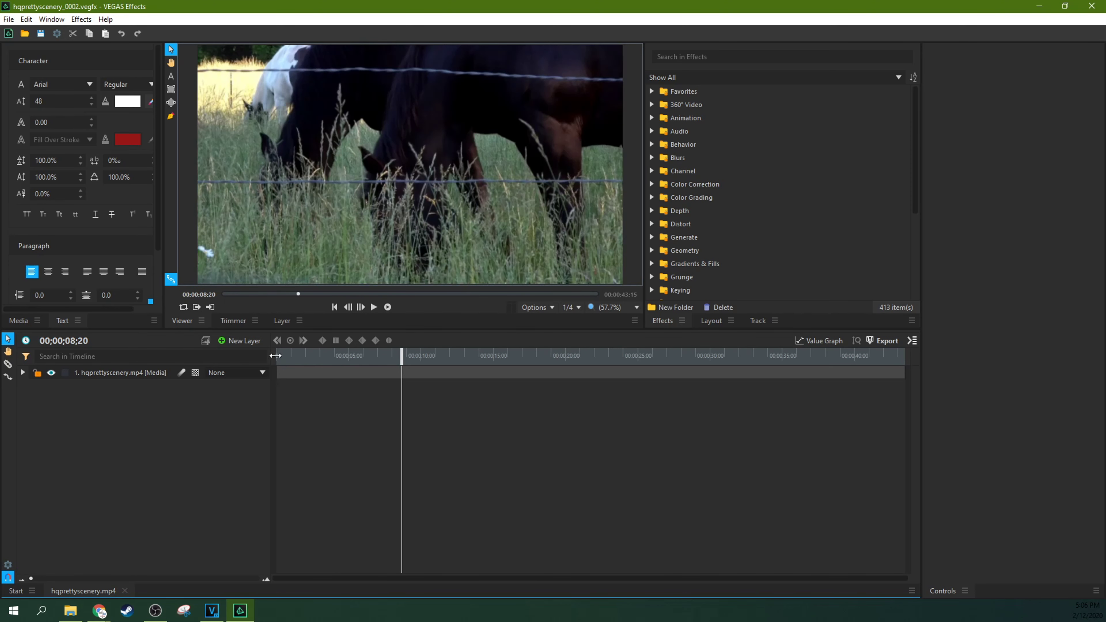
{"action": "mouse_move", "coordinate": [275, 355]}
{"action": "left_mouse_down"}
{"action": "mouse_move", "coordinate": [323, 355]}
{"action": "mouse_move", "coordinate": [277, 355]}
{"action": "left_mouse_up"}
{"action": "left_click", "coordinate": [359, 355]}
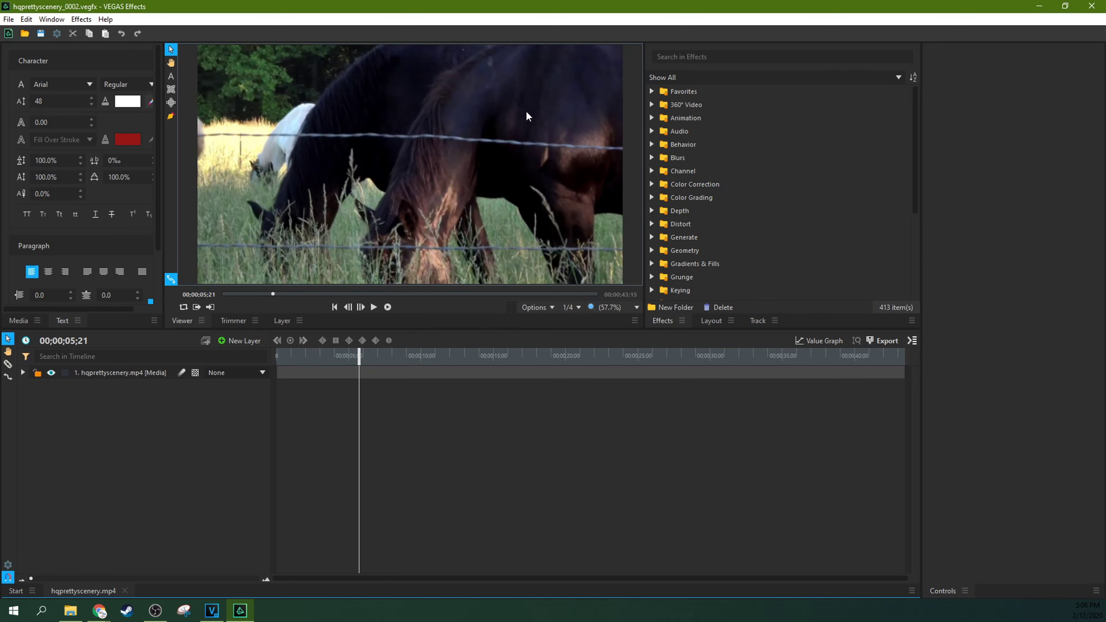
{"action": "left_click", "coordinate": [18, 322]}
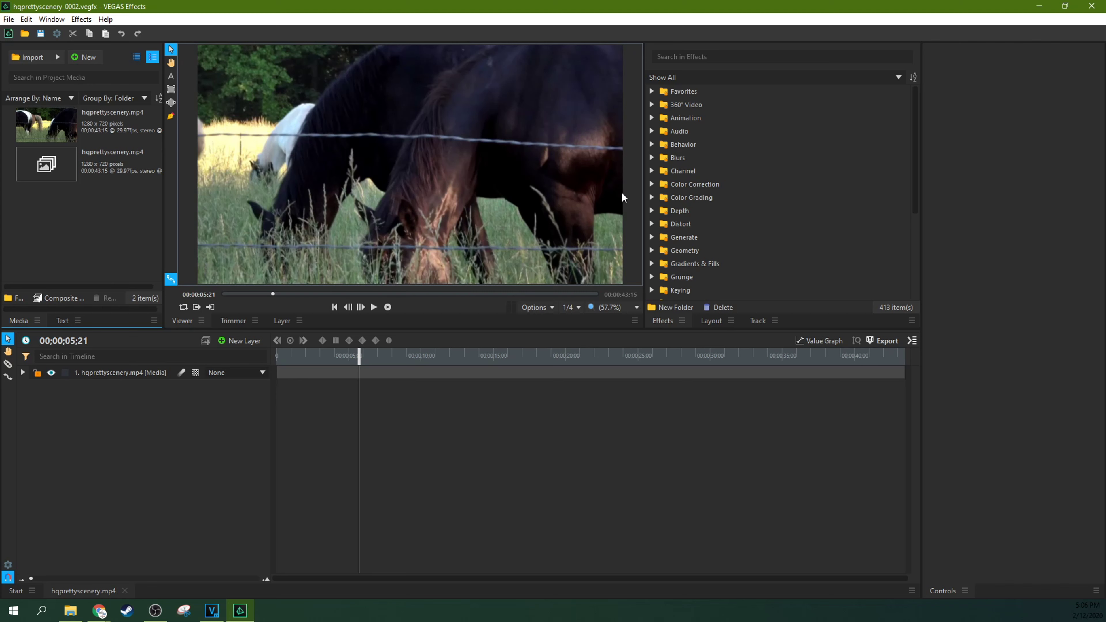
{"action": "scroll", "coordinate": [733, 120], "scroll_direction": "down", "scroll_amount": 4}
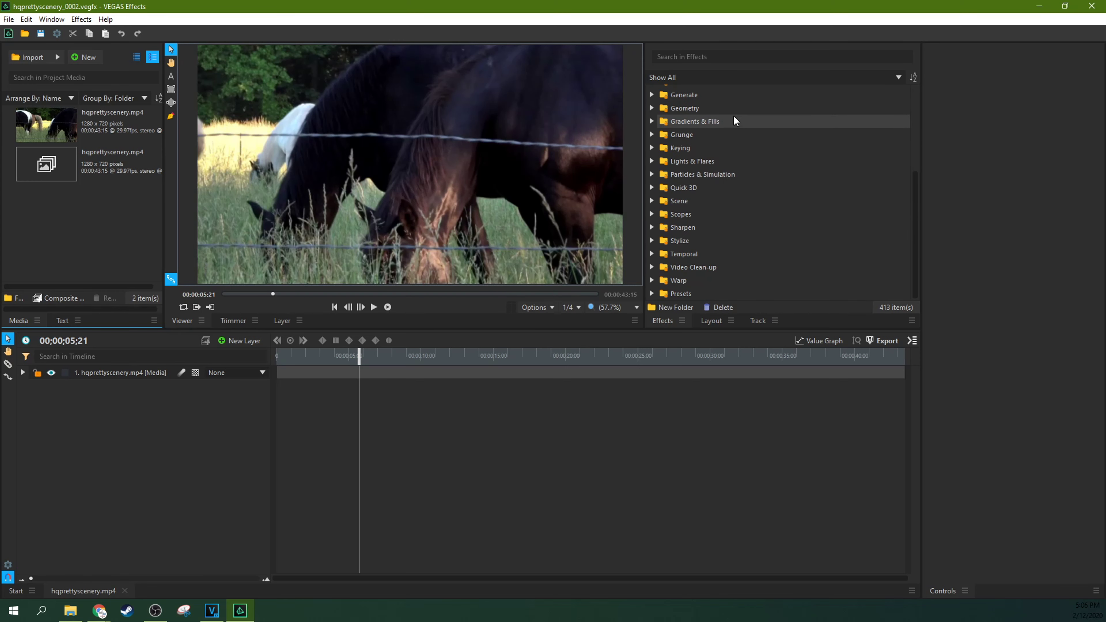
{"action": "scroll", "coordinate": [731, 126], "scroll_direction": "up", "scroll_amount": 4}
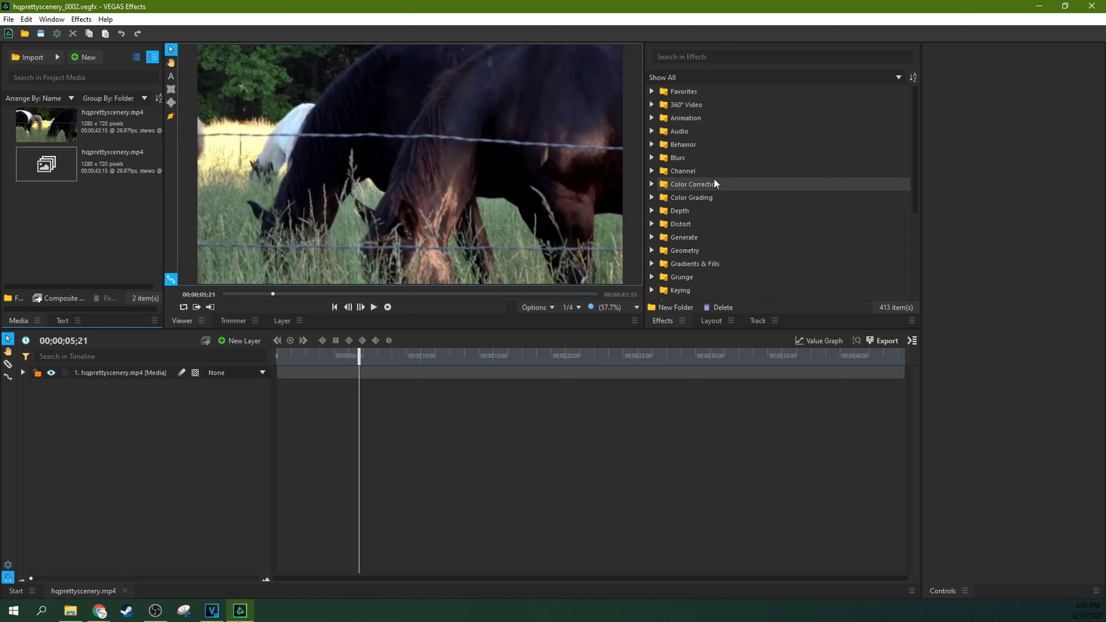
Cycle between the Layout, Track and Effects panels, ending on the effects list
{"action": "left_click", "coordinate": [712, 320]}
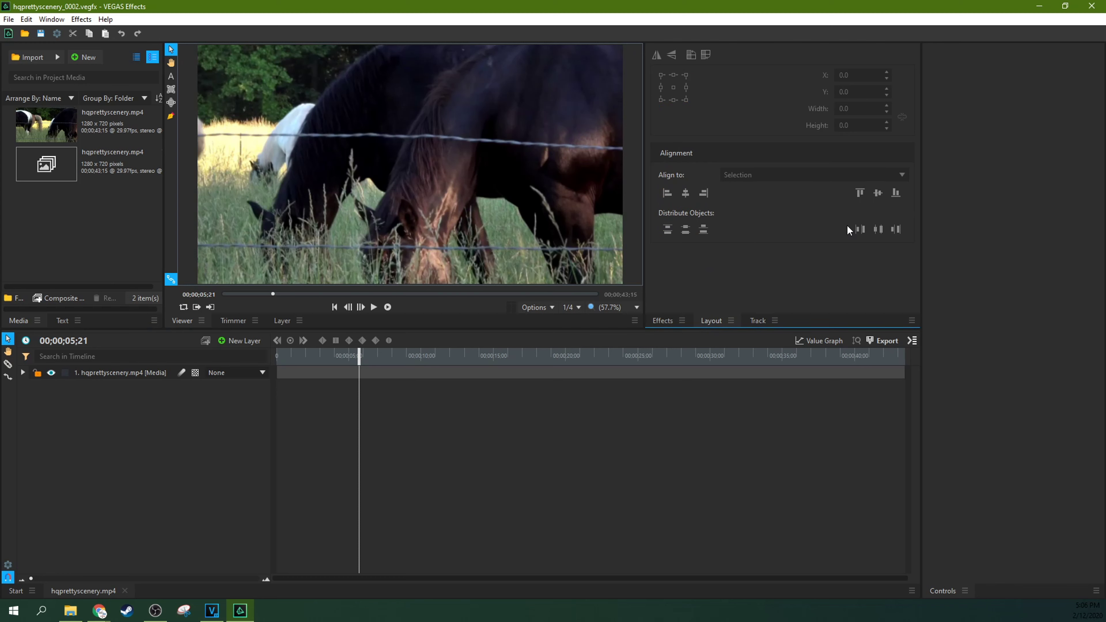
{"action": "left_click", "coordinate": [759, 320]}
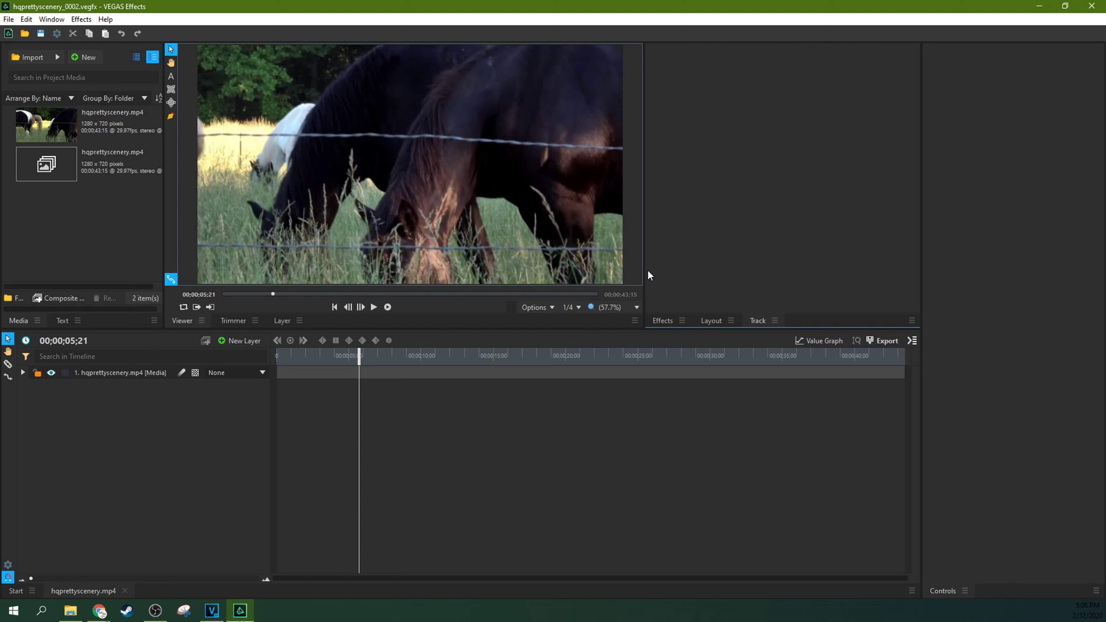
{"action": "left_click", "coordinate": [652, 323]}
{"action": "left_click", "coordinate": [749, 322]}
{"action": "left_click", "coordinate": [662, 323]}
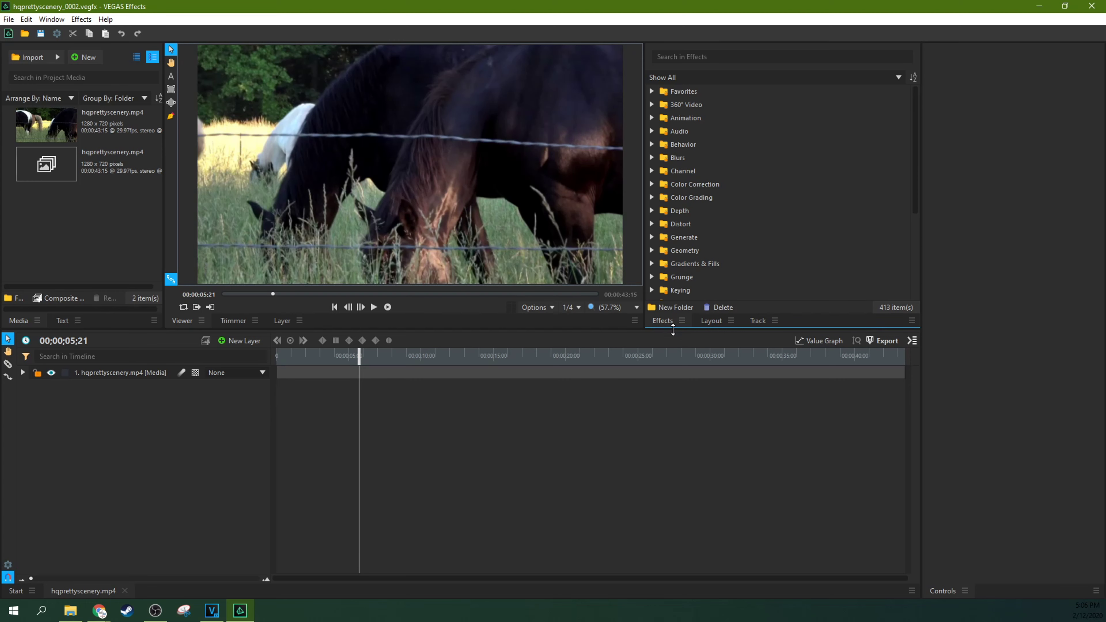
{"action": "left_click", "coordinate": [755, 324]}
{"action": "left_click", "coordinate": [661, 321]}
Delete the scenery layer and add hqprettyscenery.mp4 from Media as a new layer
{"action": "left_click", "coordinate": [308, 371]}
{"action": "key", "text": "Delete"}
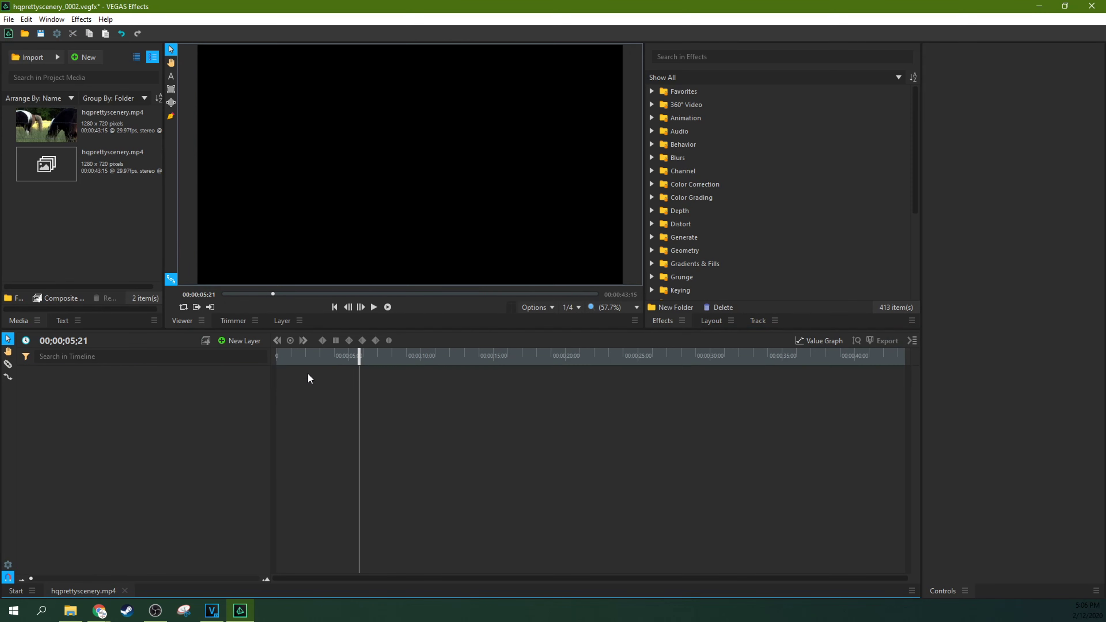
{"action": "left_click", "coordinate": [45, 133]}
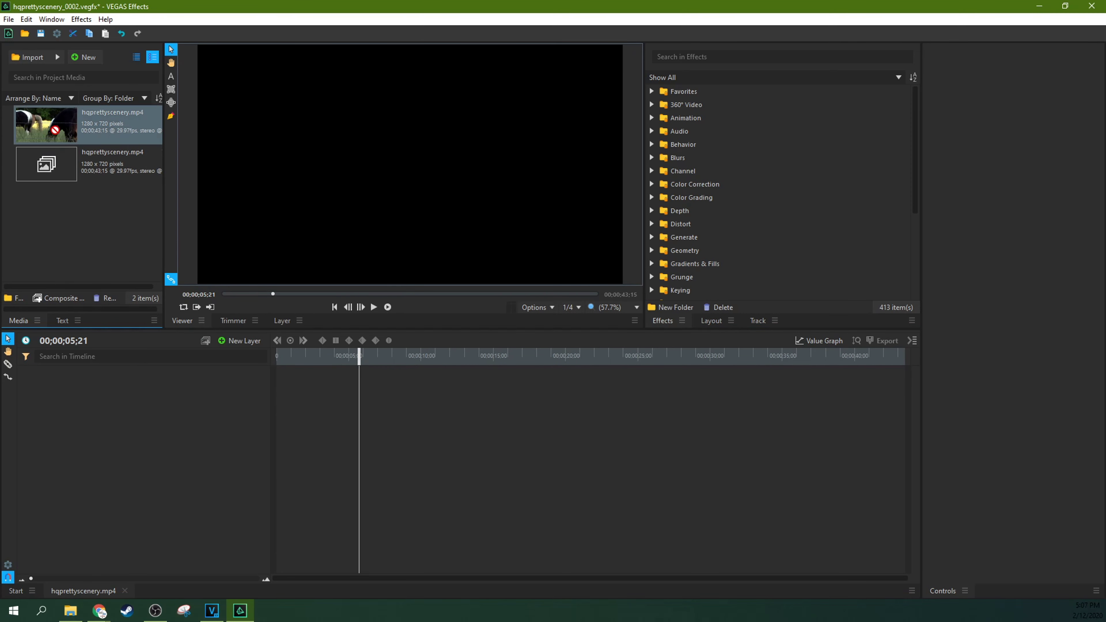
{"action": "left_click_drag", "start_coordinate": [45, 132], "coordinate": [108, 377]}
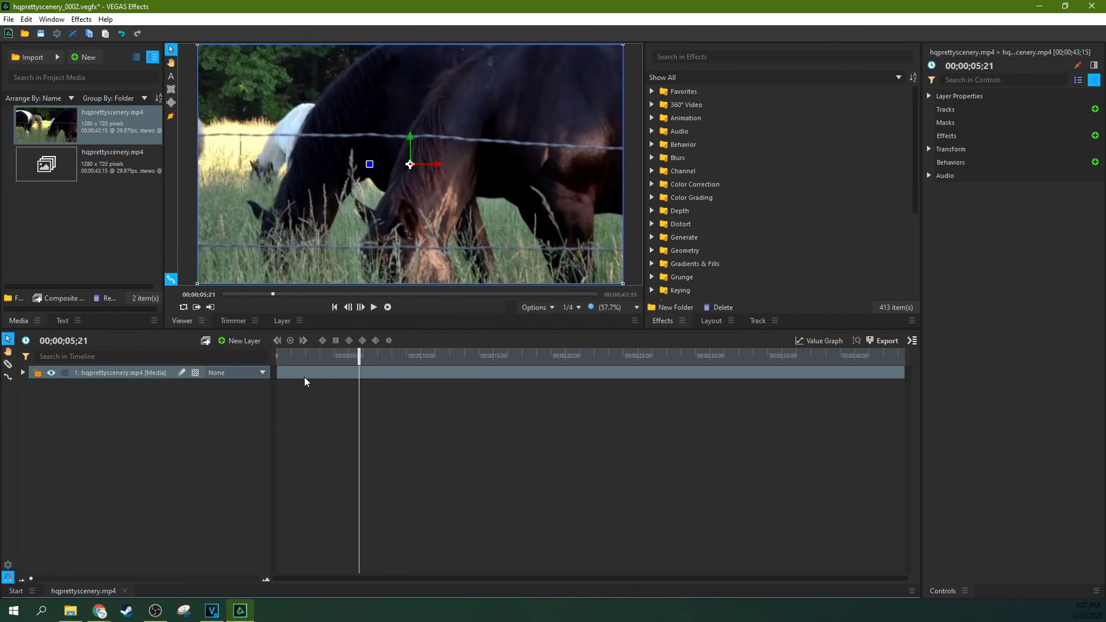
Trim both edges of the new layer and slice it around the 15-second mark
{"action": "left_click_drag", "start_coordinate": [276, 374], "coordinate": [351, 373]}
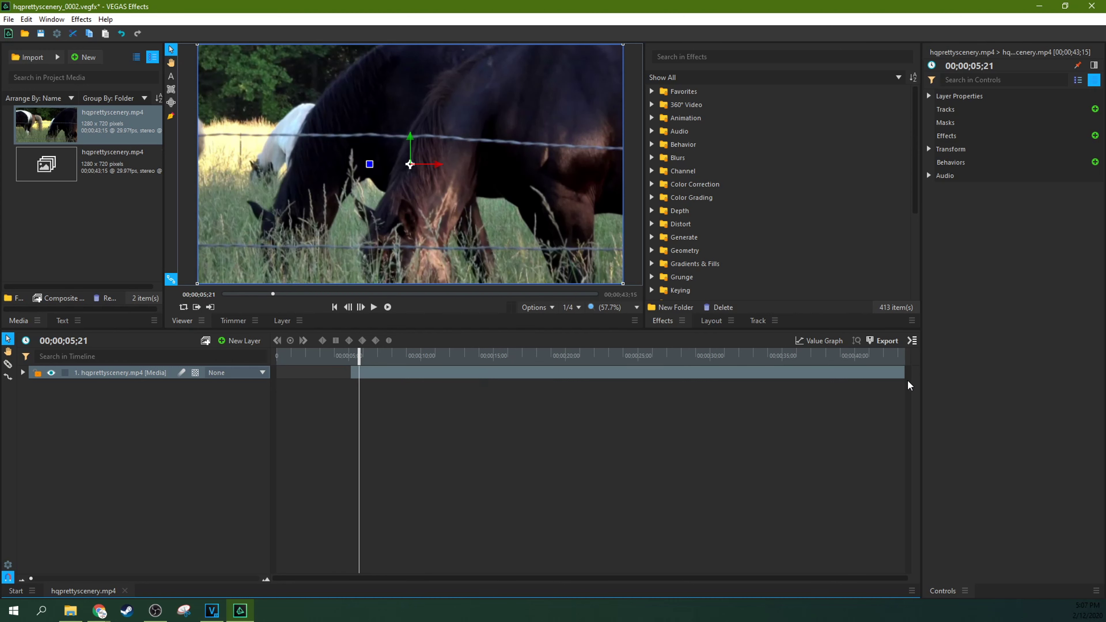
{"action": "left_click_drag", "start_coordinate": [904, 374], "coordinate": [753, 374]}
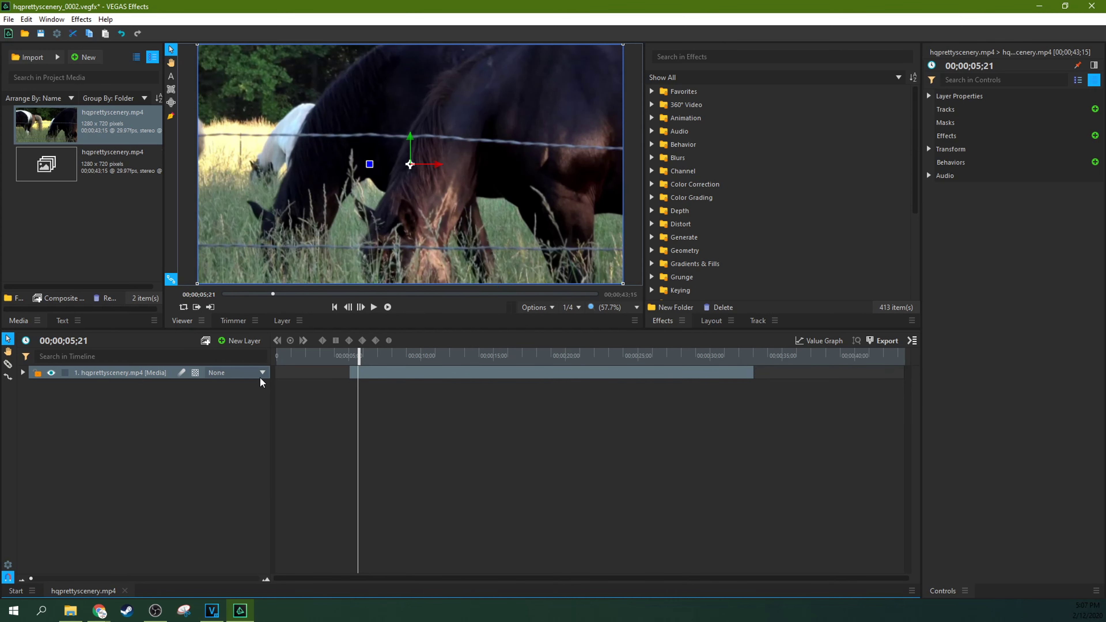
{"action": "left_click", "coordinate": [8, 364]}
{"action": "left_click", "coordinate": [505, 374]}
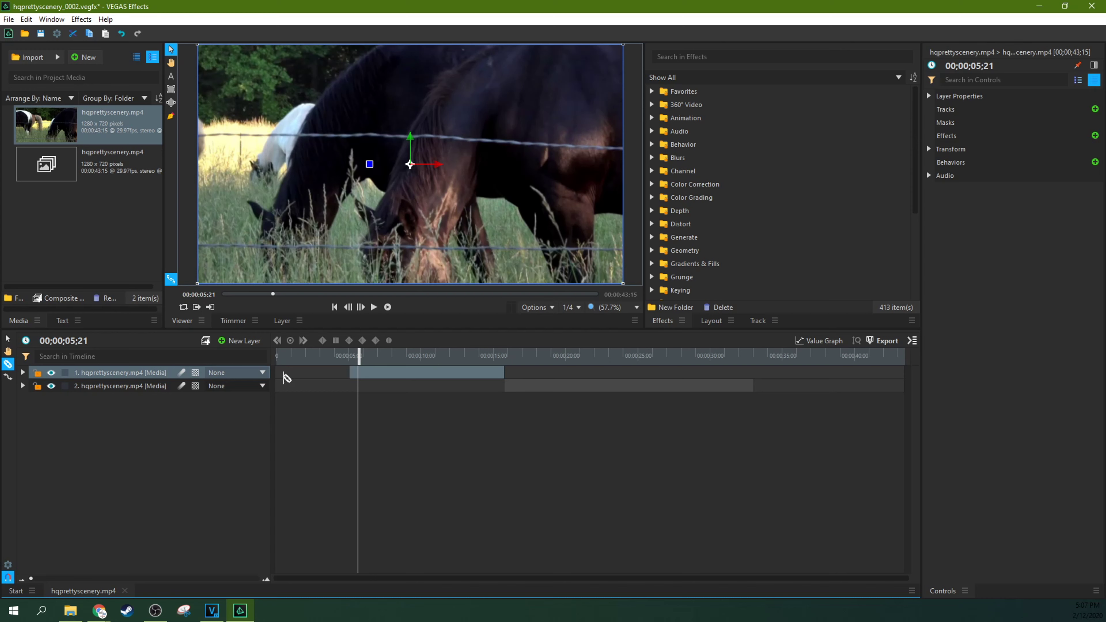
Delete the second layer piece, leaving one layer, with the playhead near 10 seconds
{"action": "left_click", "coordinate": [114, 386]}
{"action": "left_click", "coordinate": [125, 377]}
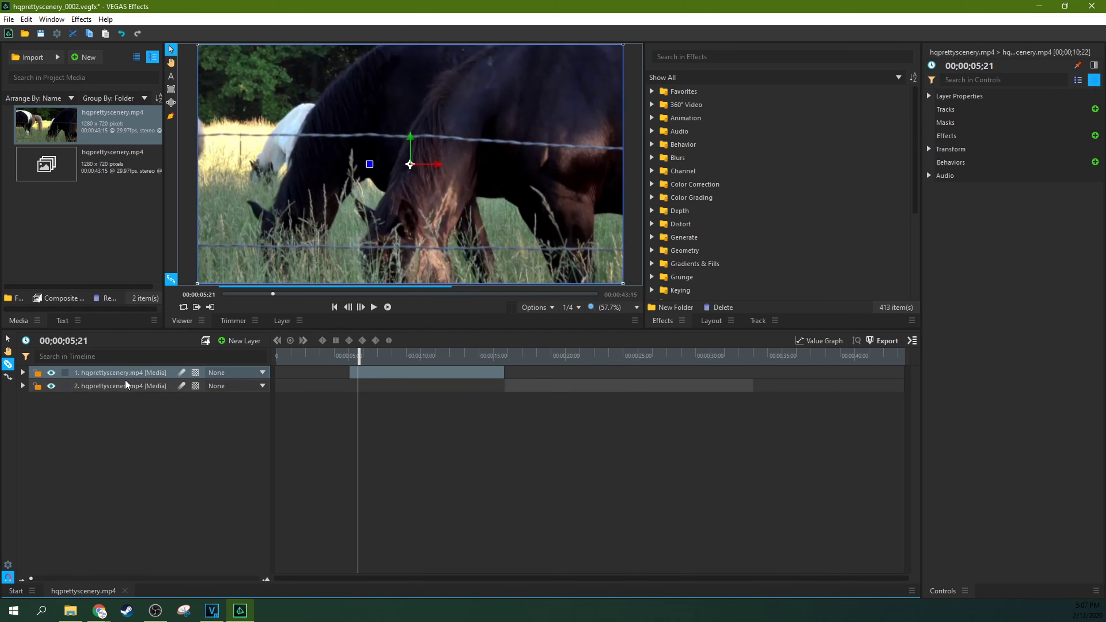
{"action": "left_click", "coordinate": [126, 386]}
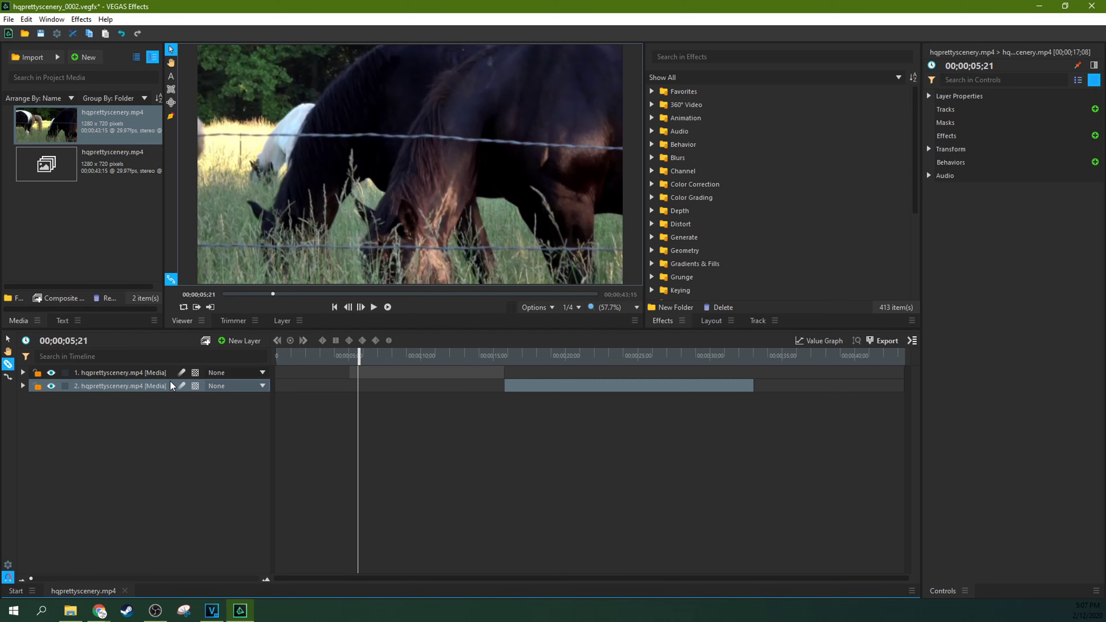
{"action": "key", "text": "Delete"}
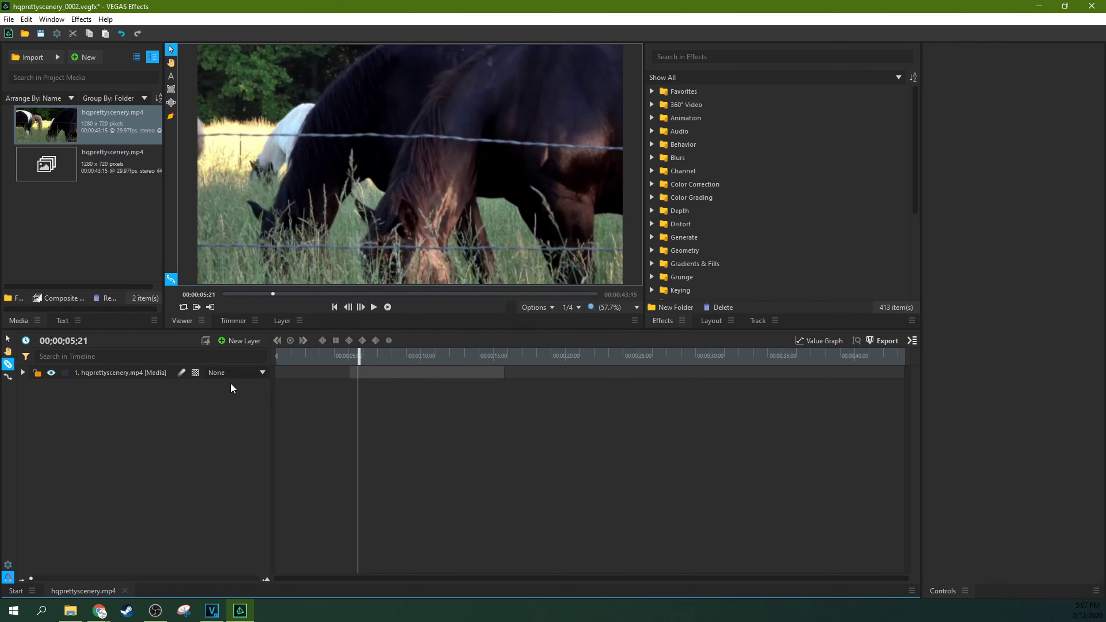
{"action": "left_click", "coordinate": [425, 386]}
Scrub the scenery clip from about 14 seconds back to its first second, showing the lone tree
{"action": "mouse_move", "coordinate": [404, 355]}
{"action": "left_mouse_down"}
{"action": "mouse_move", "coordinate": [358, 355]}
{"action": "mouse_move", "coordinate": [404, 354]}
{"action": "left_mouse_up"}
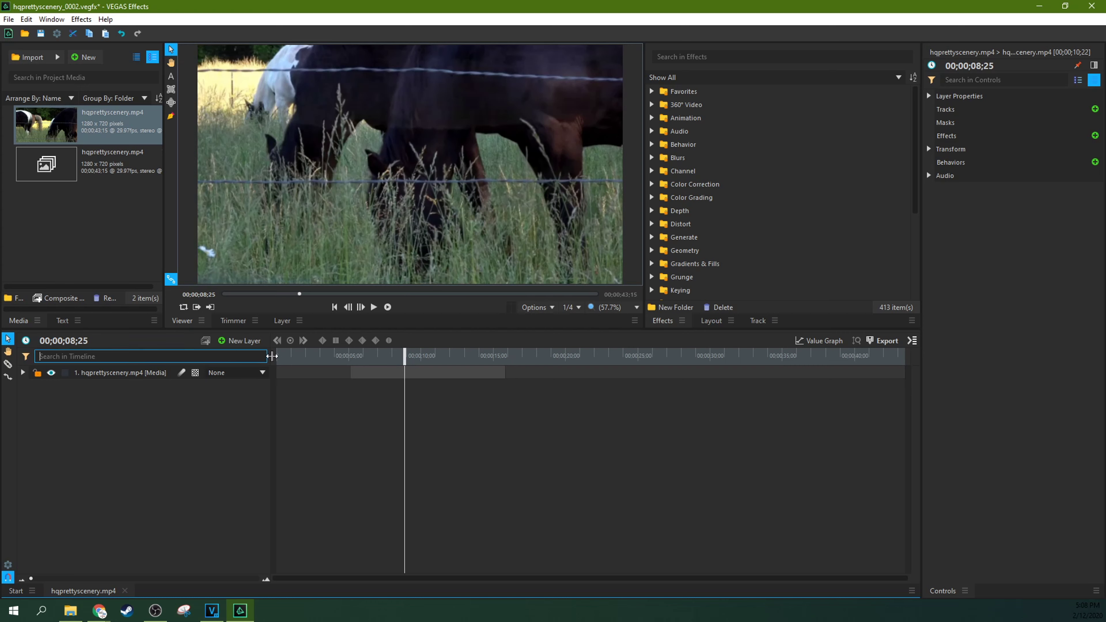
{"action": "left_click_drag", "start_coordinate": [312, 355], "coordinate": [289, 377]}
{"action": "left_click", "coordinate": [351, 374]}
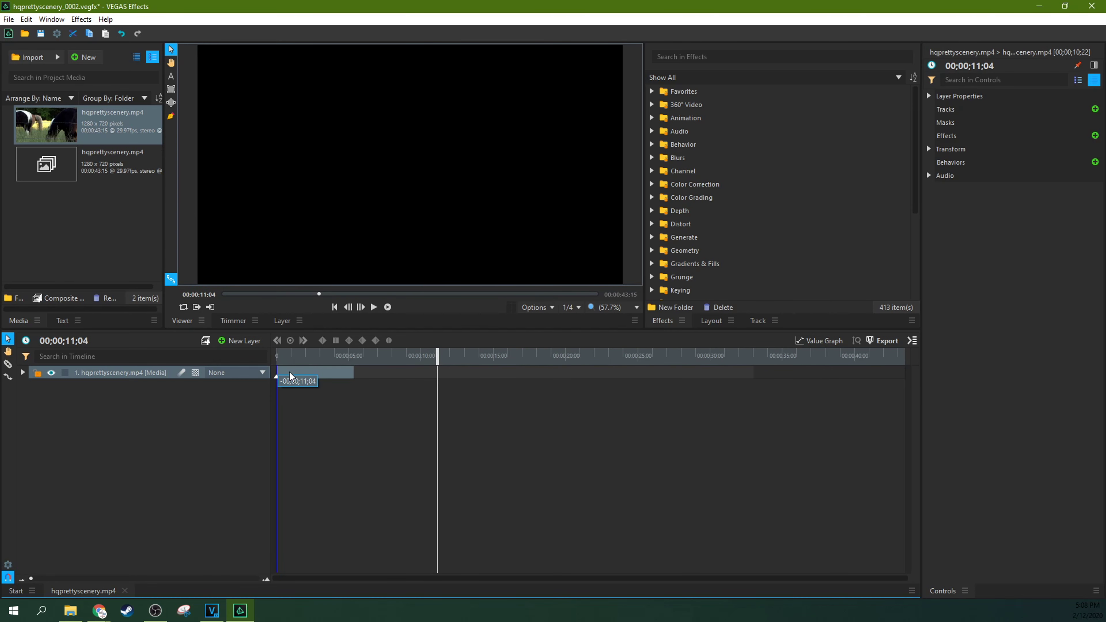
{"action": "left_click", "coordinate": [288, 356]}
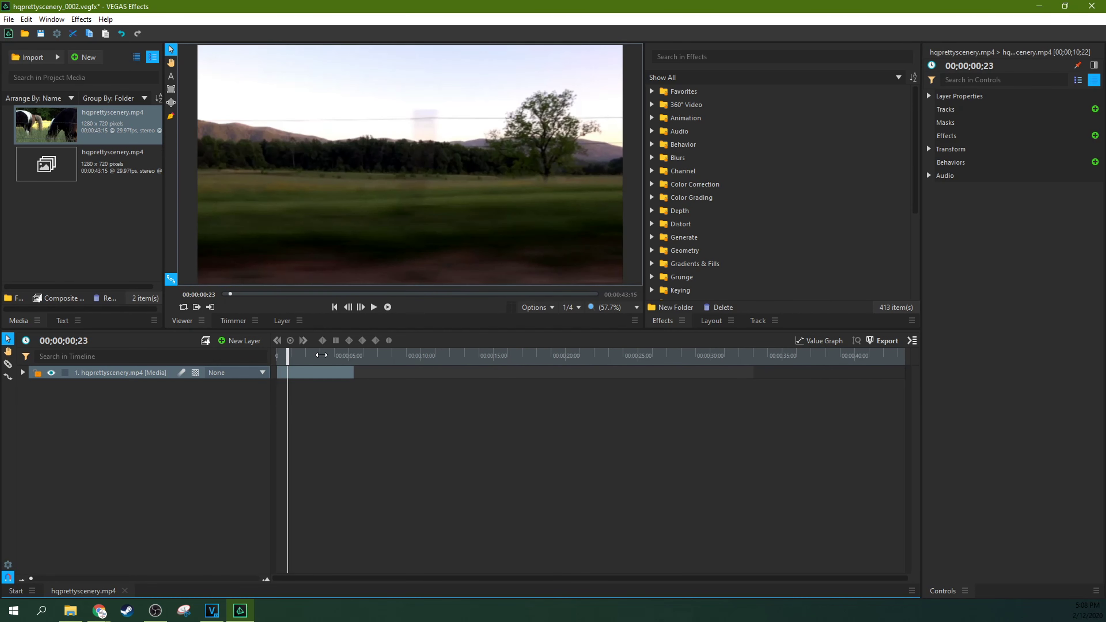
{"action": "left_click", "coordinate": [323, 355]}
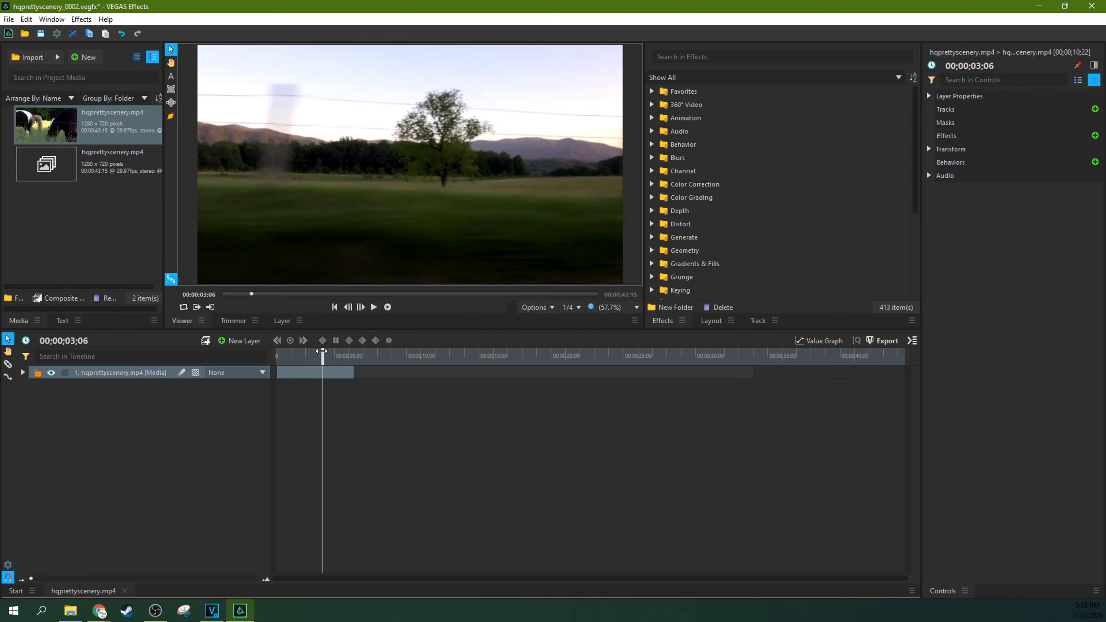
{"action": "left_click_drag", "start_coordinate": [322, 351], "coordinate": [277, 355]}
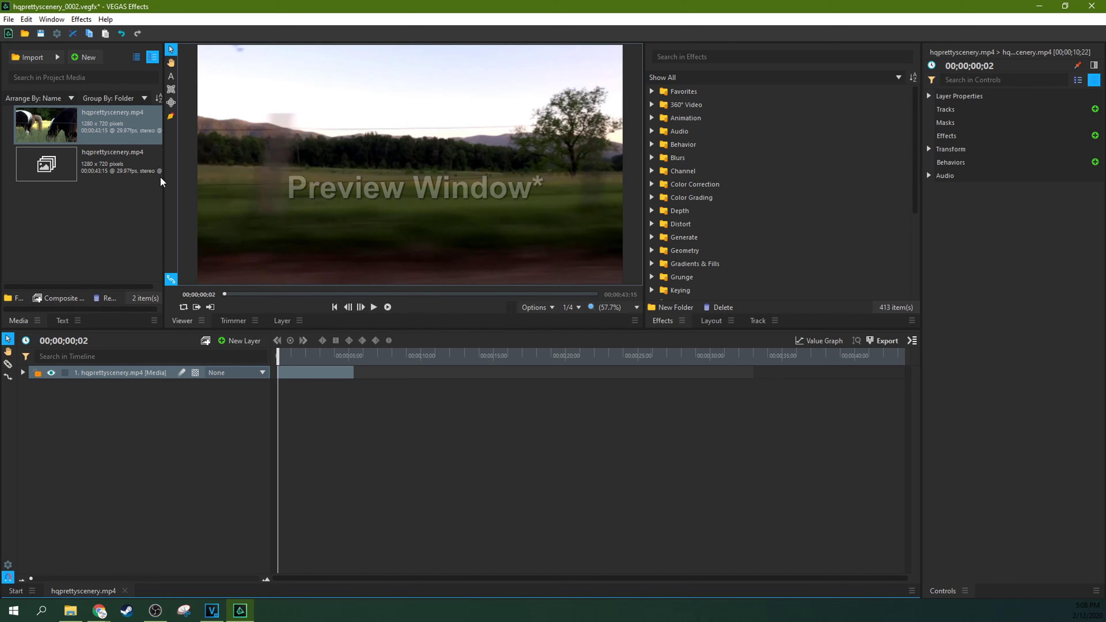
{"action": "left_click", "coordinate": [391, 122]}
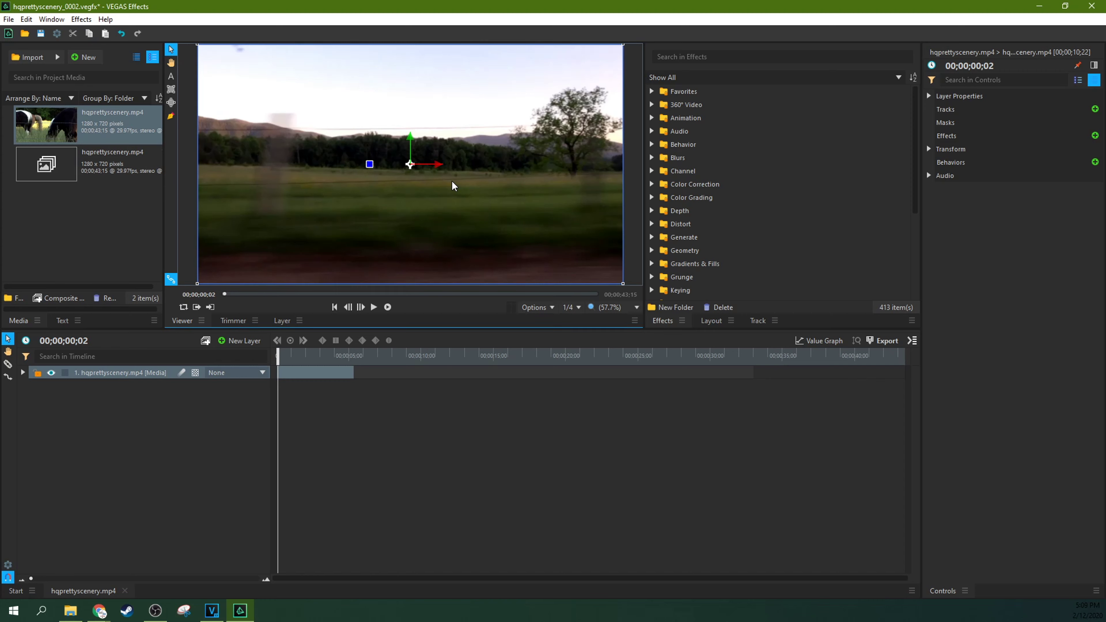
{"action": "left_click_drag", "start_coordinate": [409, 164], "coordinate": [480, 199]}
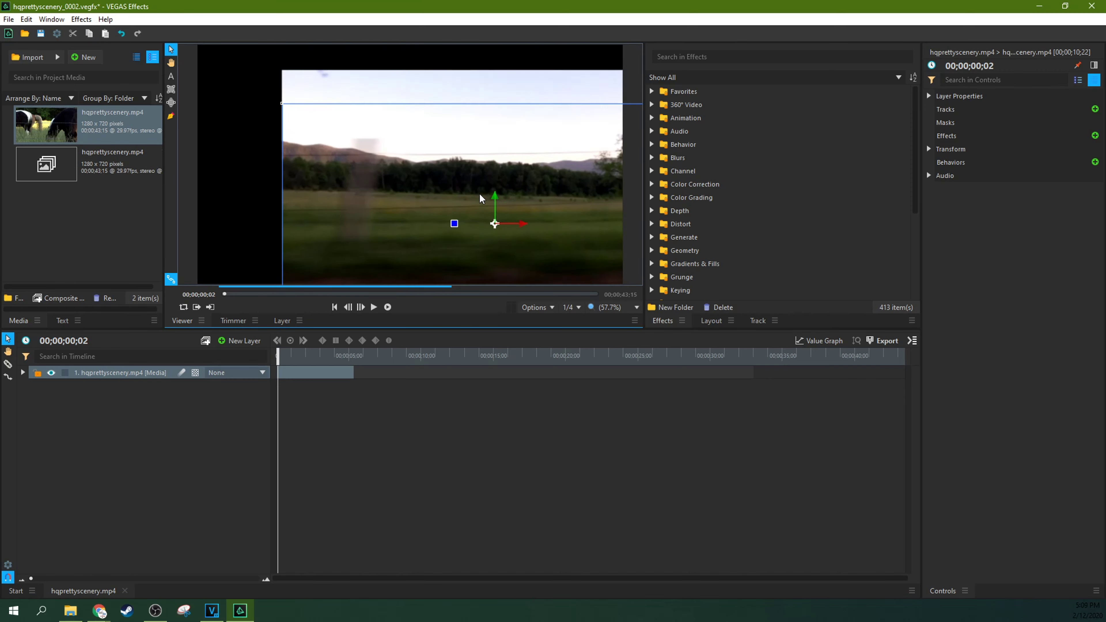
{"action": "key", "text": "ctrl+z"}
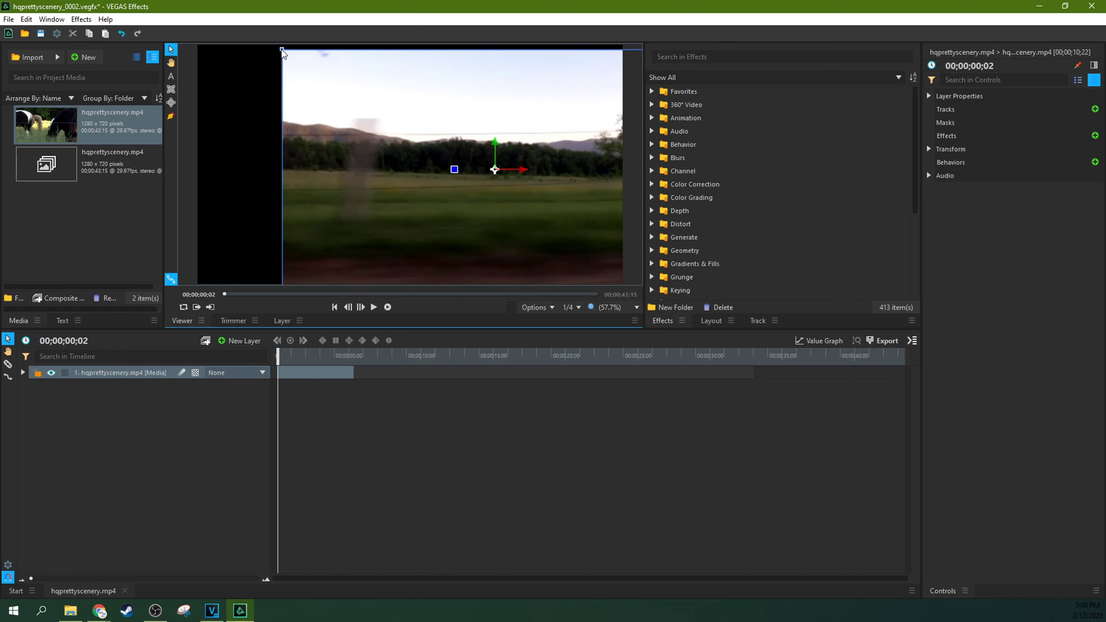
{"action": "left_click_drag", "start_coordinate": [282, 53], "coordinate": [402, 97]}
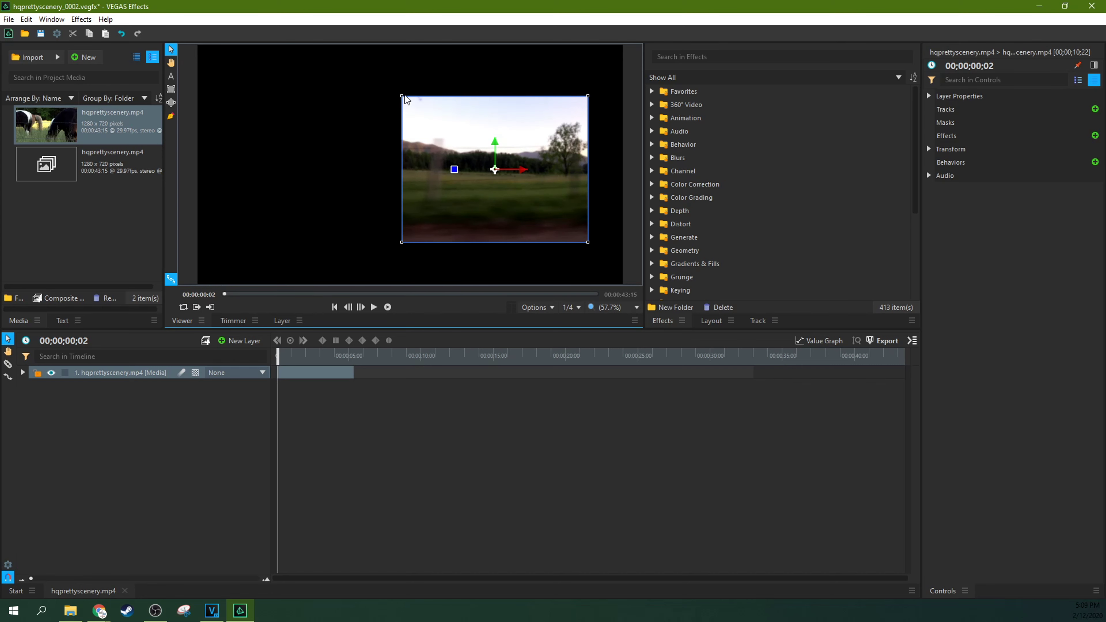
{"action": "key", "text": "ctrl+z"}
{"action": "left_click_drag", "start_coordinate": [454, 169], "coordinate": [366, 162]}
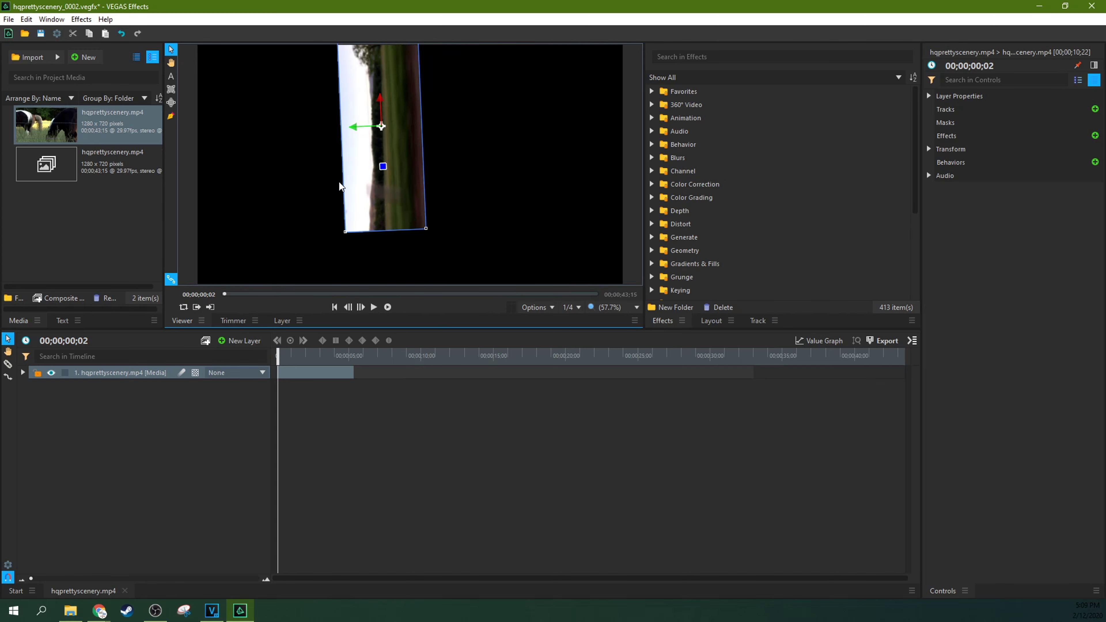
{"action": "key", "text": "ctrl+z"}
{"action": "key", "text": "ctrl+z"}
{"action": "key", "text": "ctrl+z"}
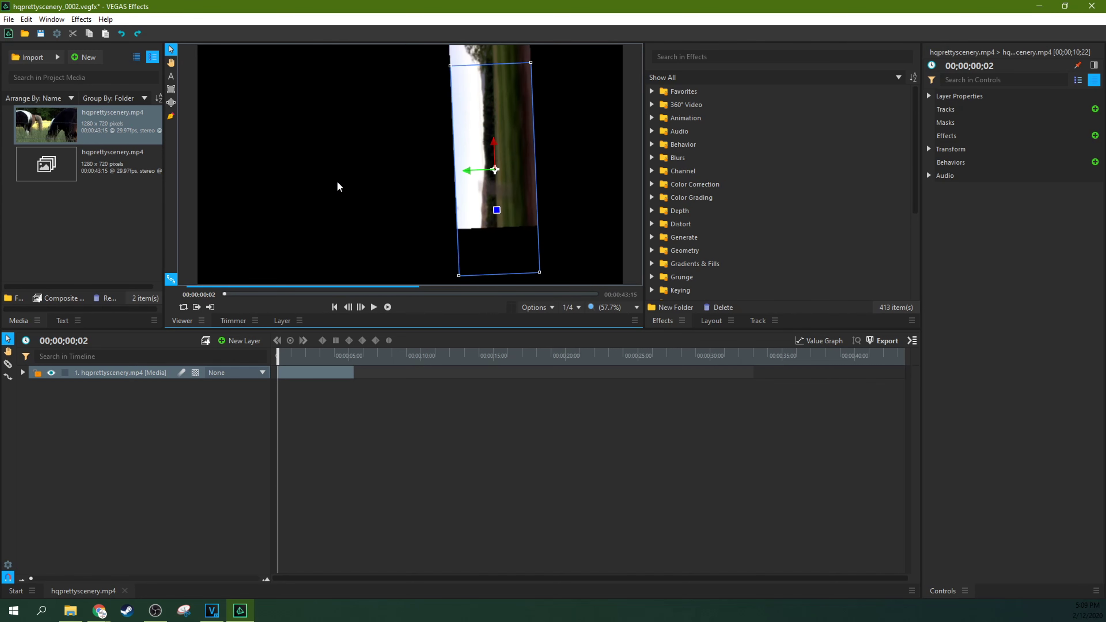
{"action": "key", "text": "ctrl+z"}
{"action": "key", "text": "ctrl+z"}
{"action": "key", "text": "ctrl+z"}
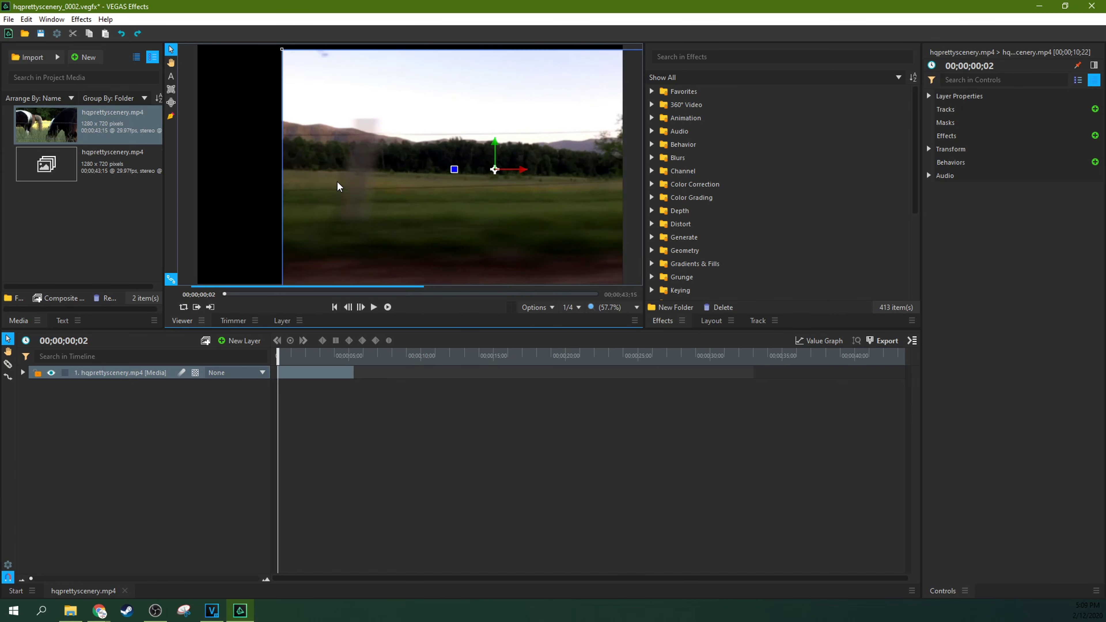
{"action": "key", "text": "ctrl+z"}
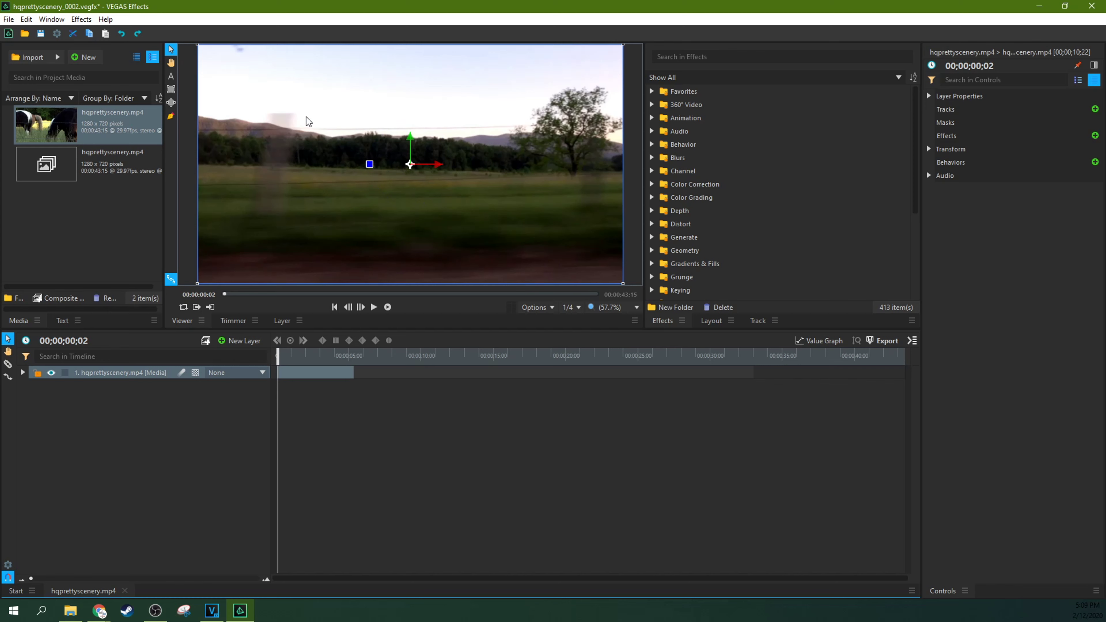
{"action": "left_click", "coordinate": [171, 63]}
{"action": "left_click_drag", "start_coordinate": [266, 92], "coordinate": [291, 107]}
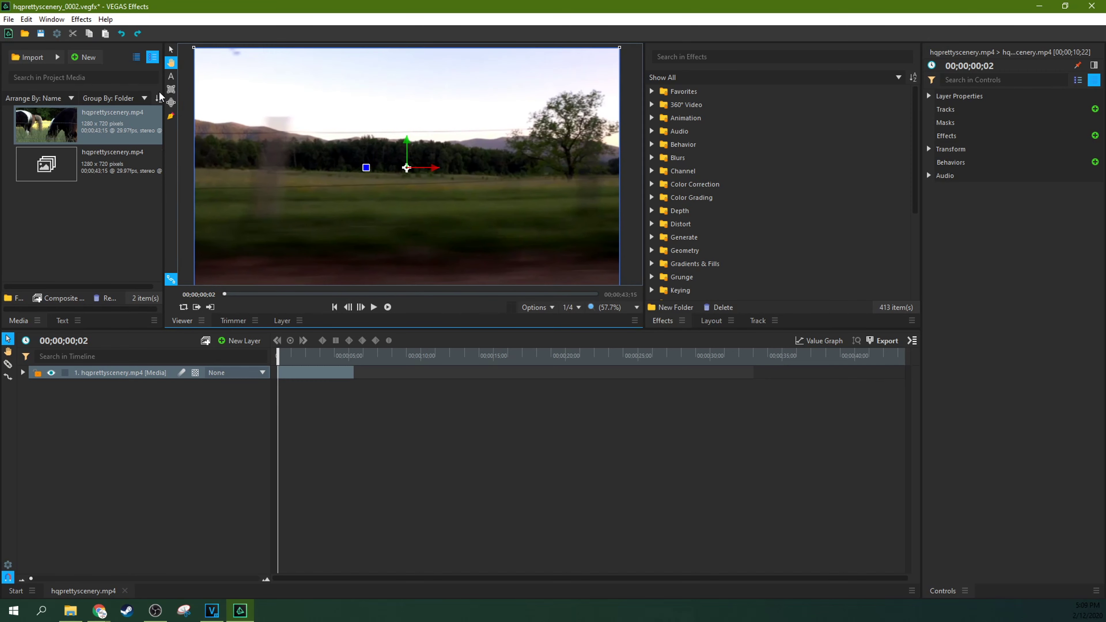
{"action": "left_click", "coordinate": [172, 80]}
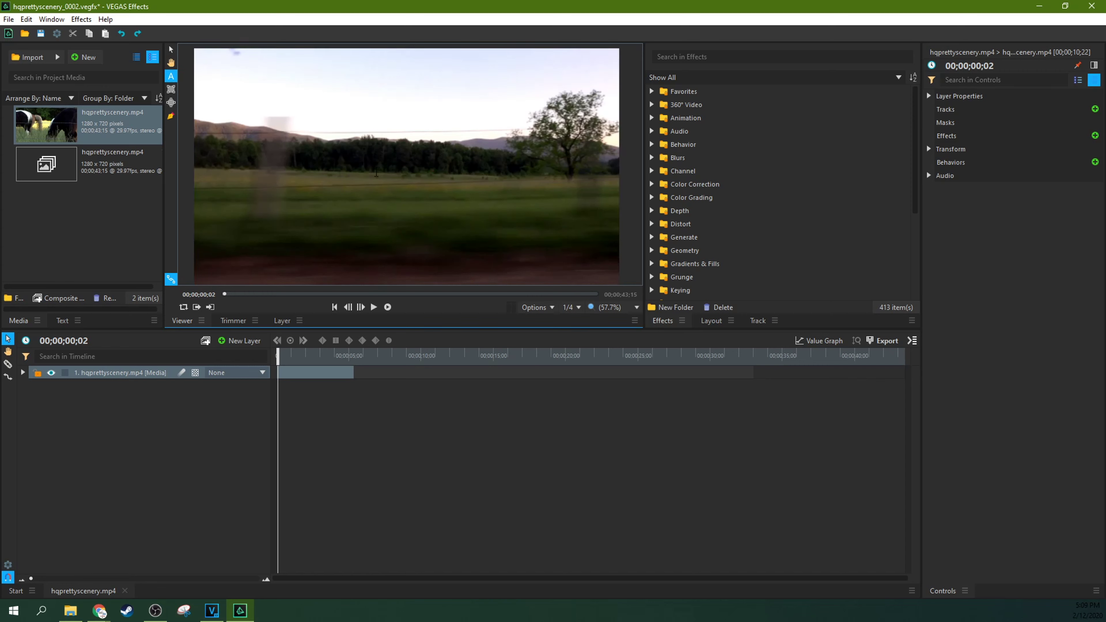
Create a New Text layer mid-frame reading 'text' and show its character settings
{"action": "left_click", "coordinate": [373, 175]}
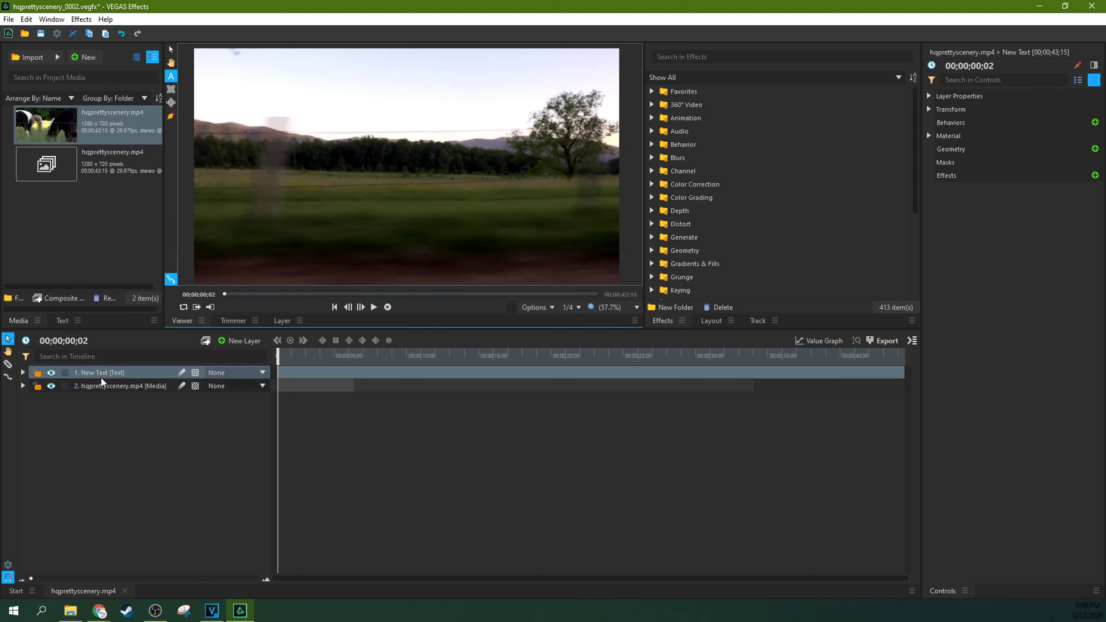
{"action": "type", "text": "text"}
{"action": "left_click", "coordinate": [67, 321]}
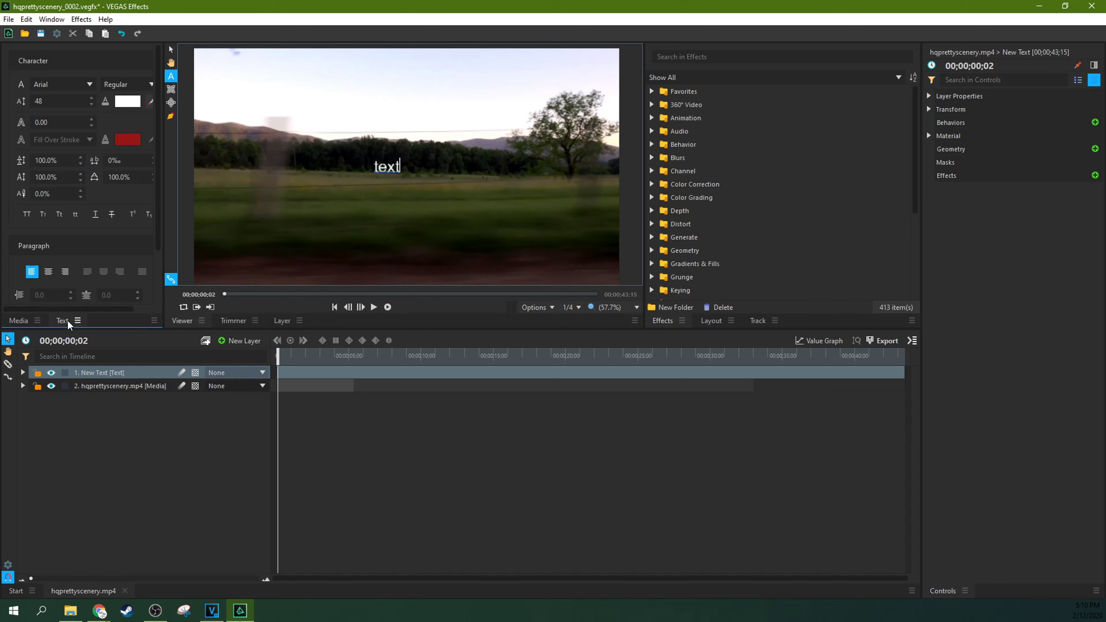
Set the title's font size to 100 and its font to Boycott
{"action": "left_click", "coordinate": [63, 101]}
{"action": "type", "text": "62"}
{"action": "type", "text": "dsf"}
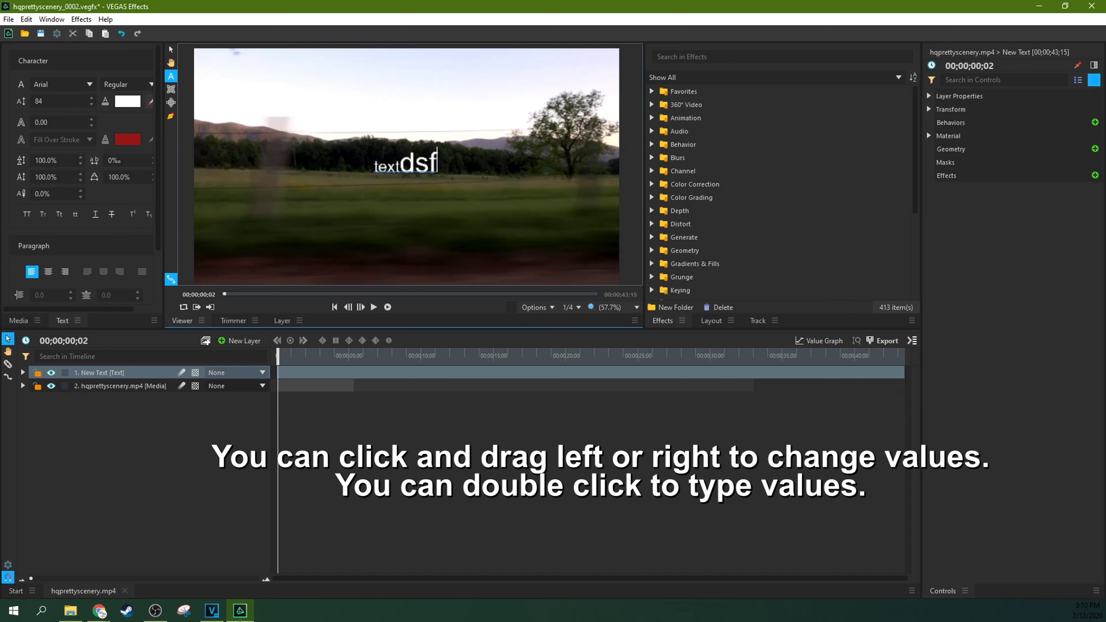
{"action": "key", "text": "ctrl+a"}
{"action": "double_click", "coordinate": [64, 101]}
{"action": "type", "text": "100"}
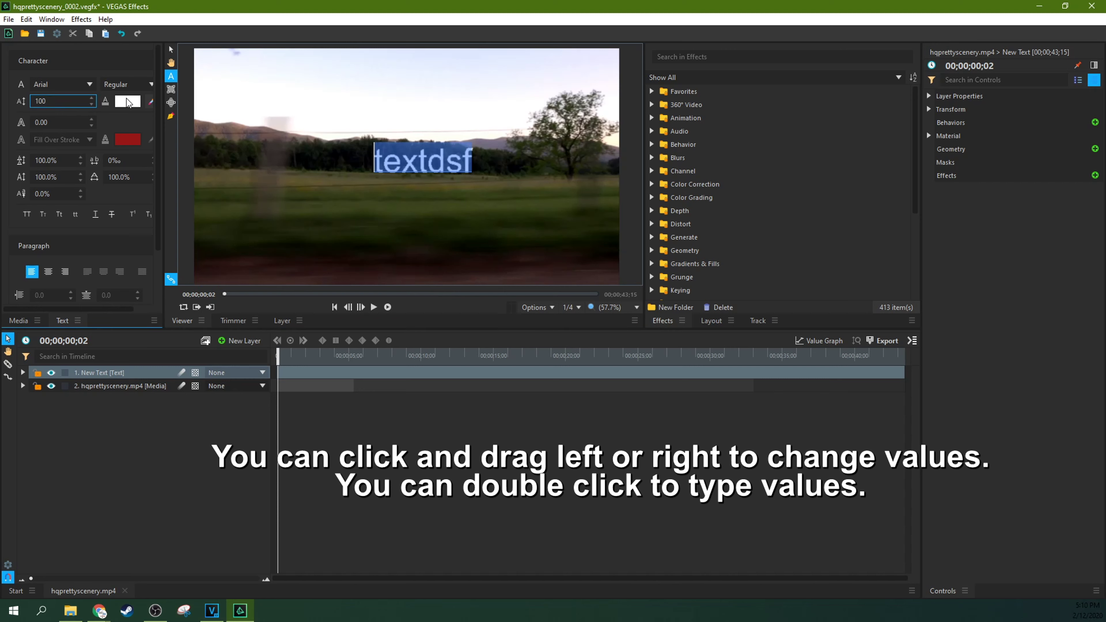
{"action": "left_click", "coordinate": [87, 85]}
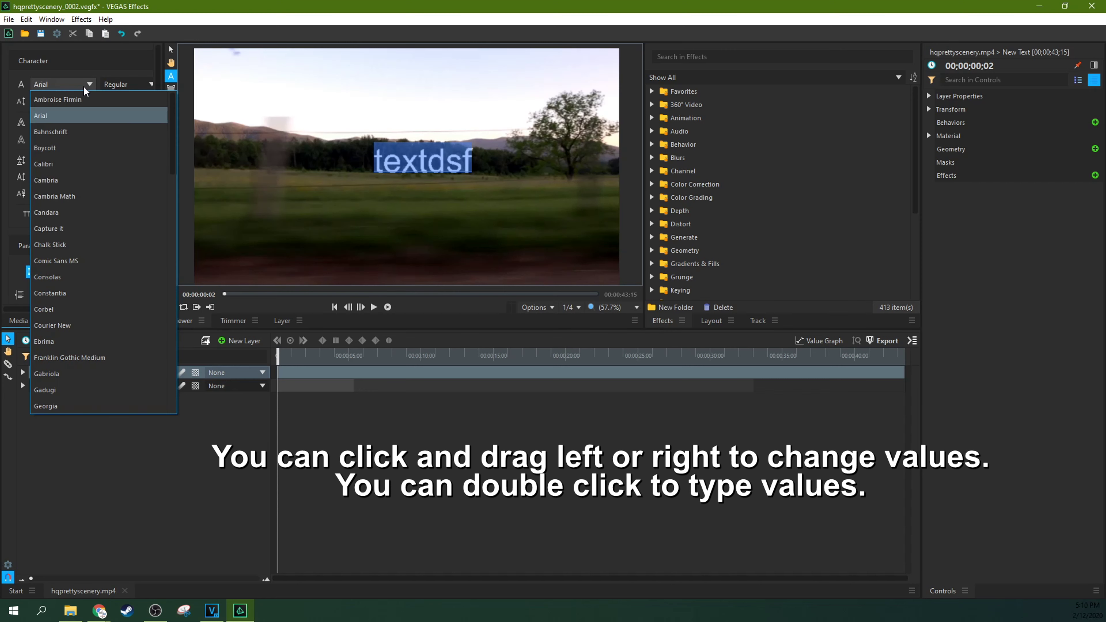
{"action": "left_click", "coordinate": [70, 154]}
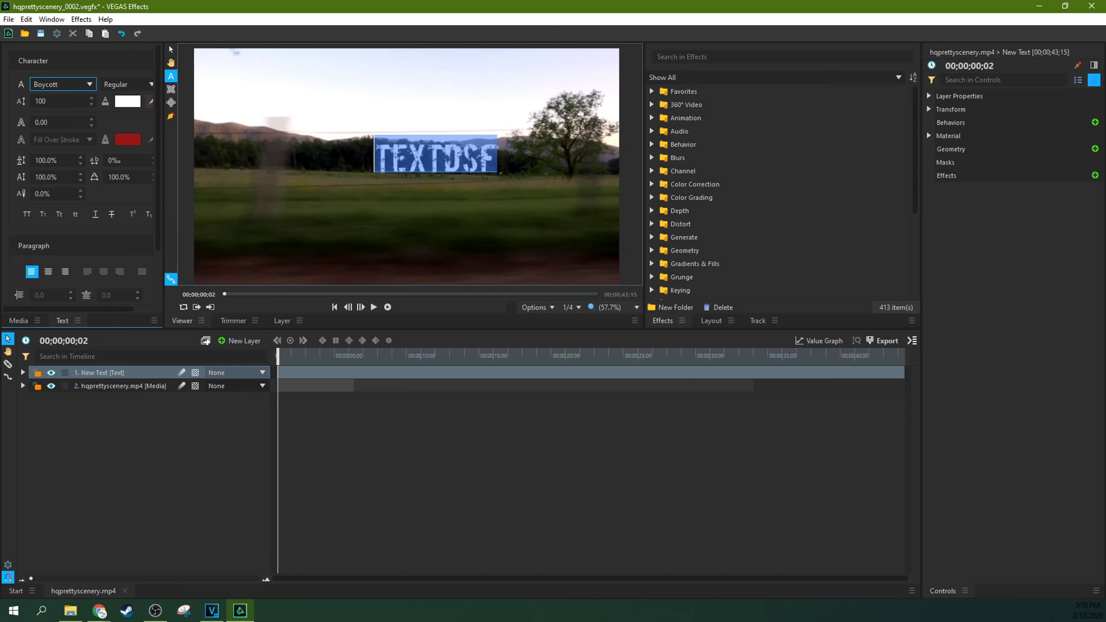
{"action": "left_click", "coordinate": [18, 321]}
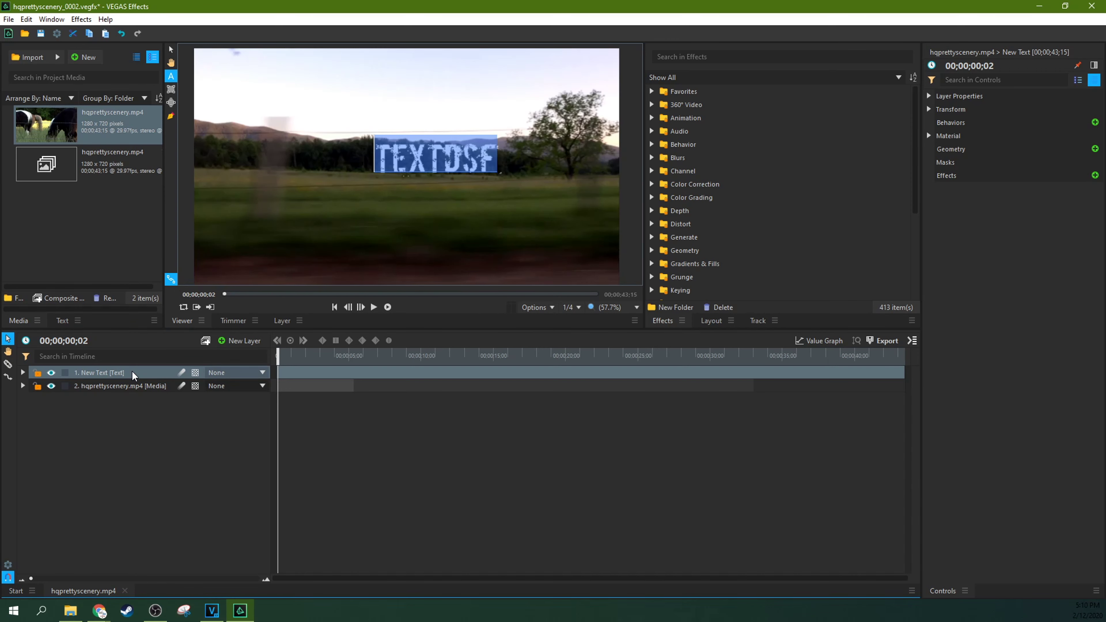
{"action": "key", "text": "Delete"}
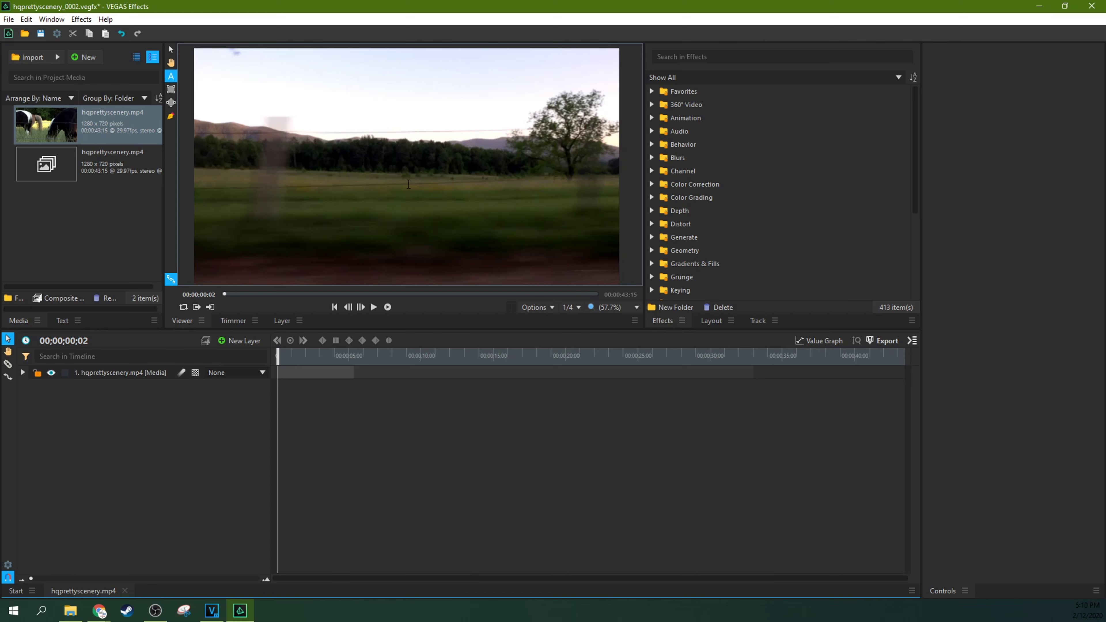
{"action": "left_click", "coordinate": [368, 193]}
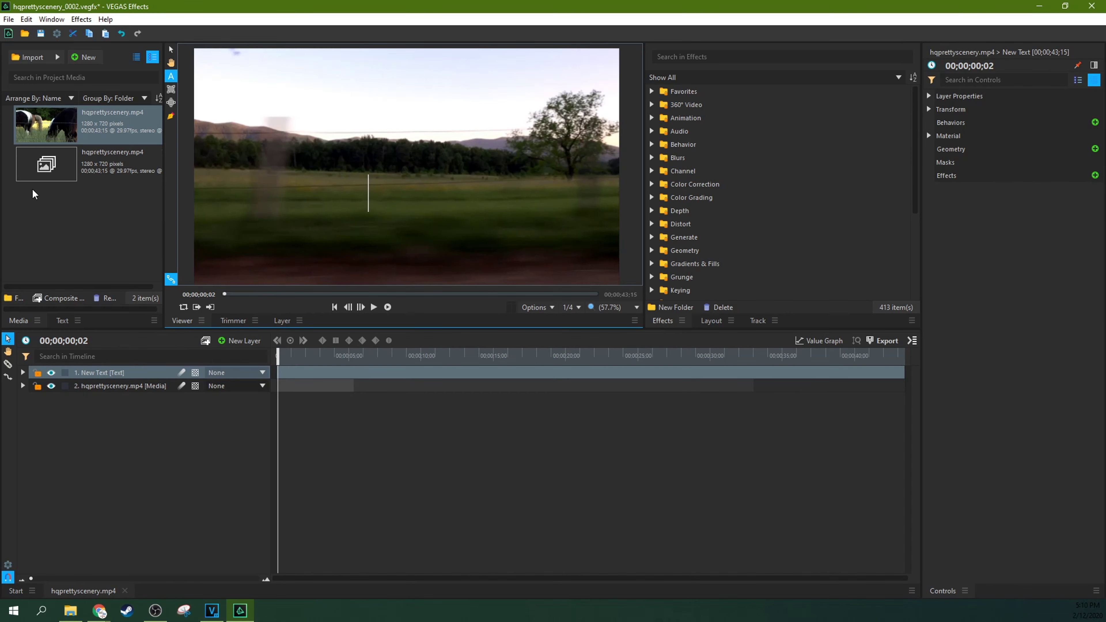
{"action": "left_click", "coordinate": [23, 372]}
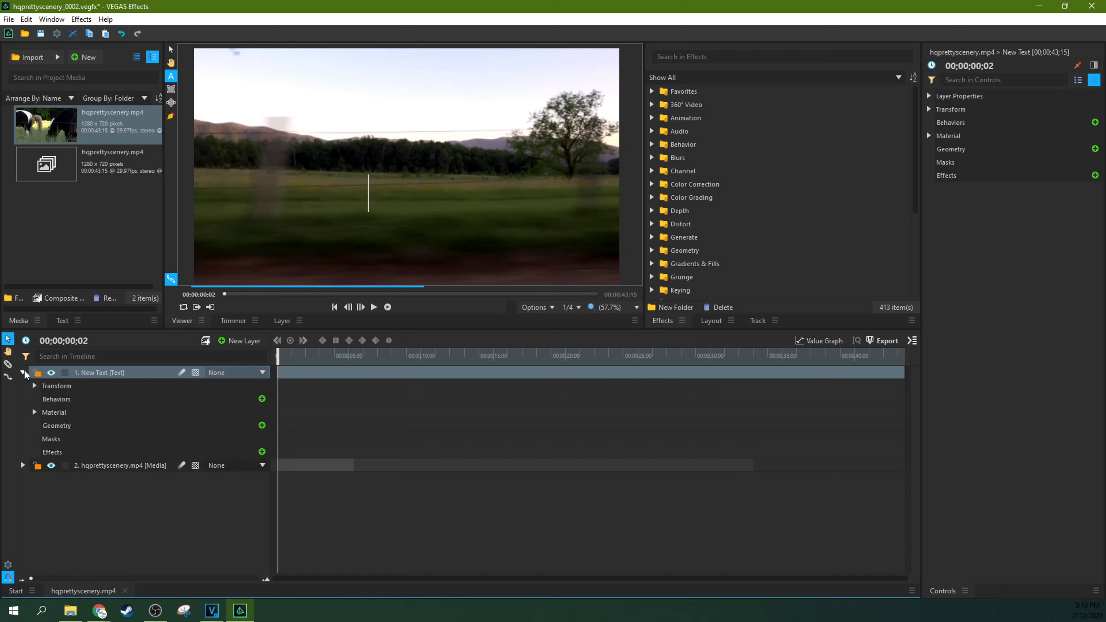
{"action": "left_click", "coordinate": [23, 373]}
{"action": "left_click", "coordinate": [23, 372]}
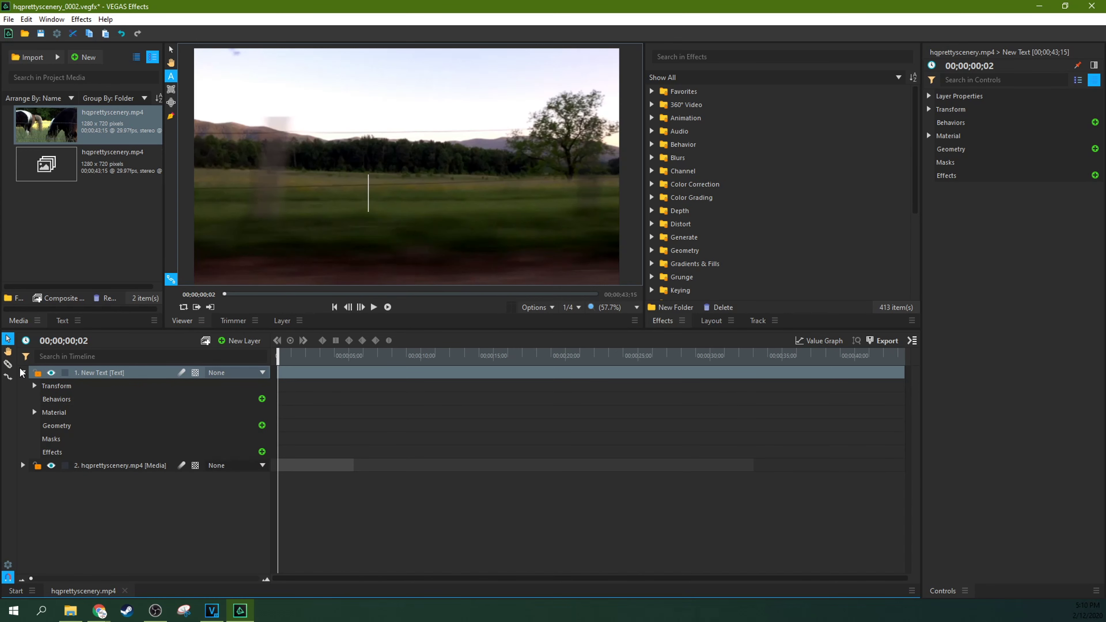
{"action": "left_click", "coordinate": [23, 372]}
{"action": "left_click", "coordinate": [23, 373]}
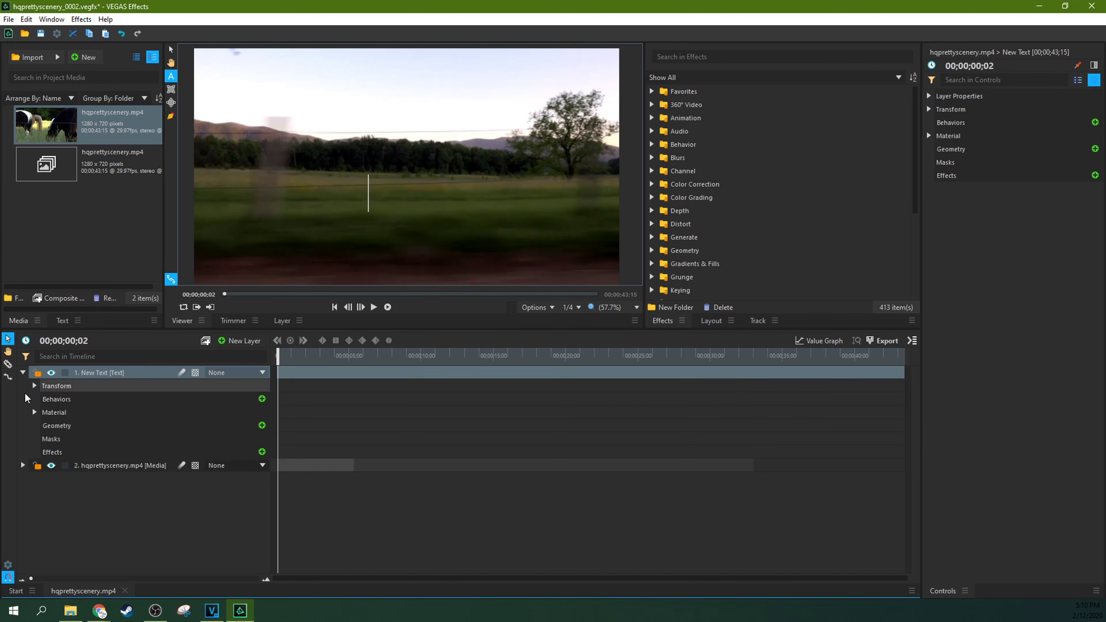
{"action": "left_click", "coordinate": [23, 372]}
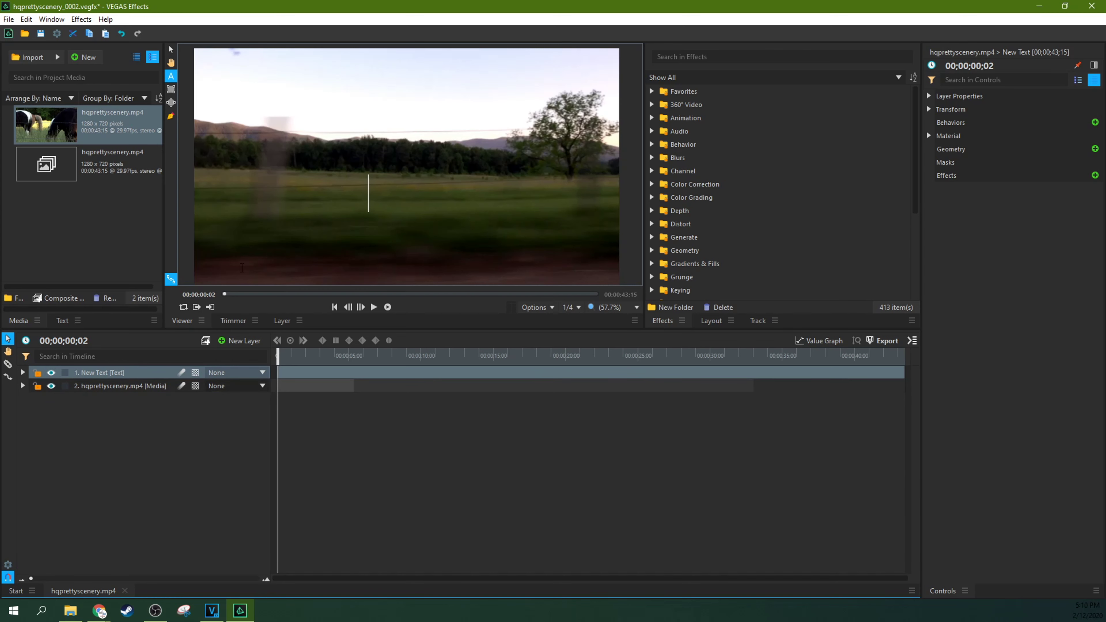
{"action": "left_click", "coordinate": [403, 118]}
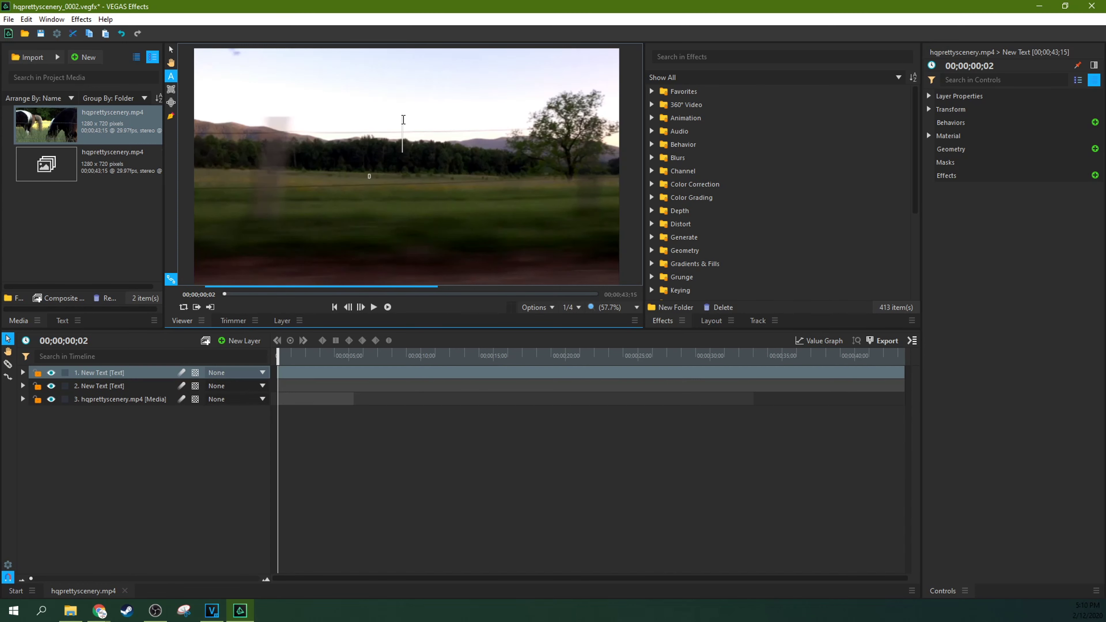
{"action": "left_click", "coordinate": [328, 196]}
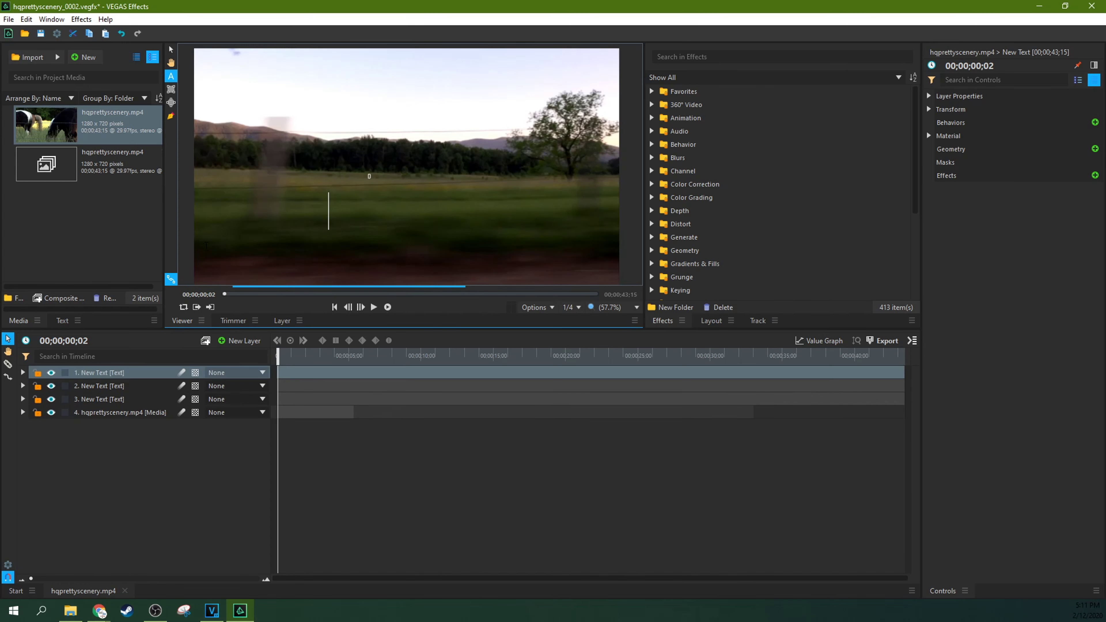
{"action": "key", "text": "Delete"}
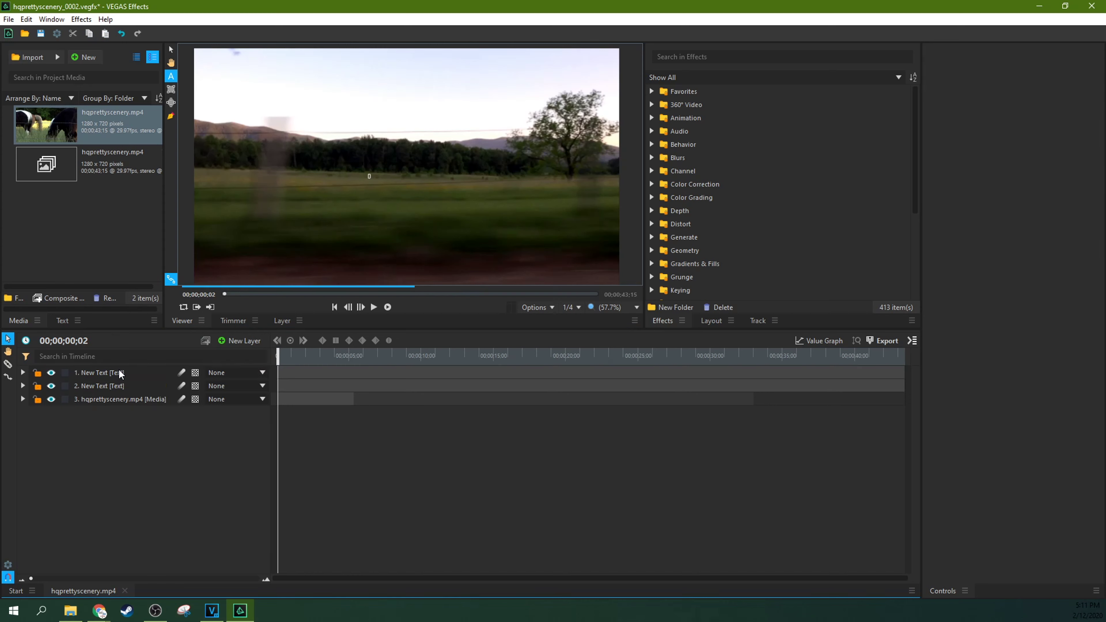
{"action": "key", "text": "Delete"}
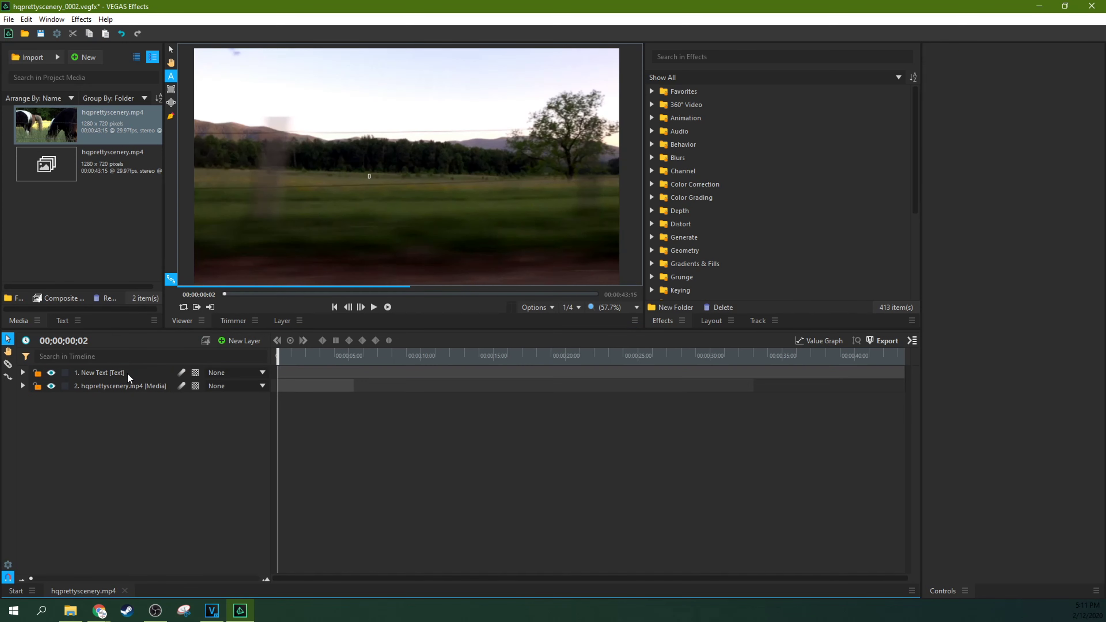
{"action": "left_click", "coordinate": [128, 372]}
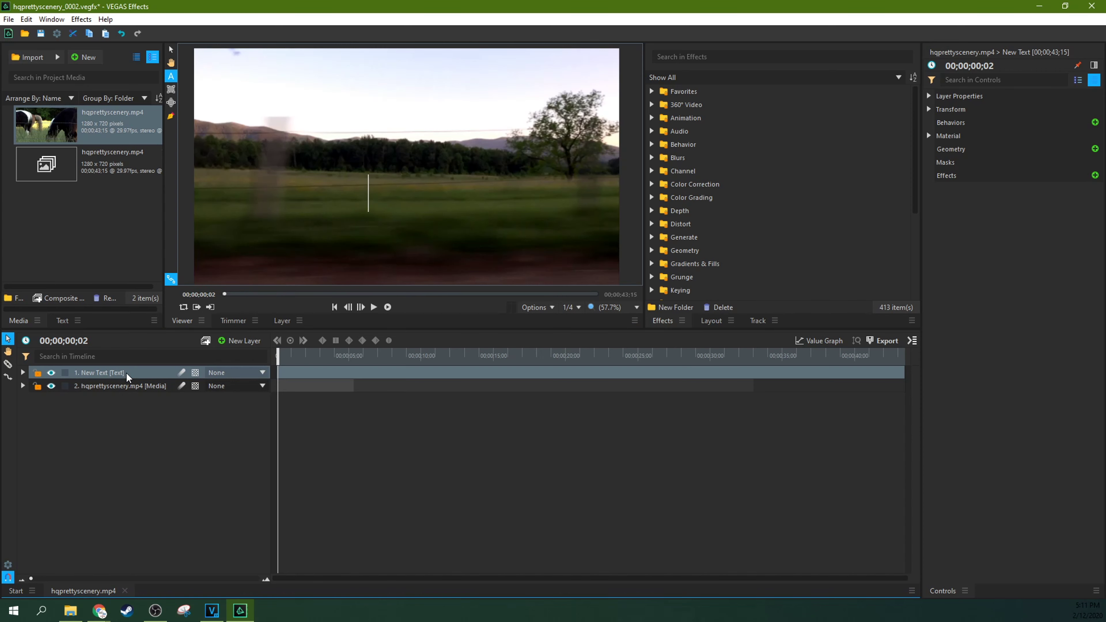
{"action": "key", "text": "Delete"}
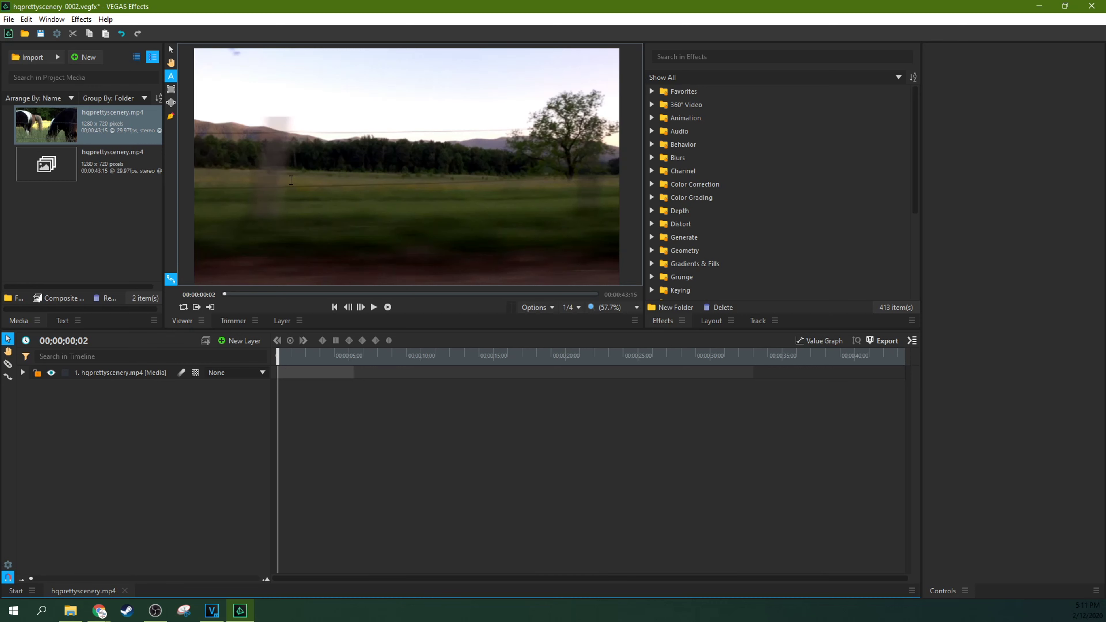
Draw seven rectangle masks scattered across the scenery frame
{"action": "left_click", "coordinate": [171, 90]}
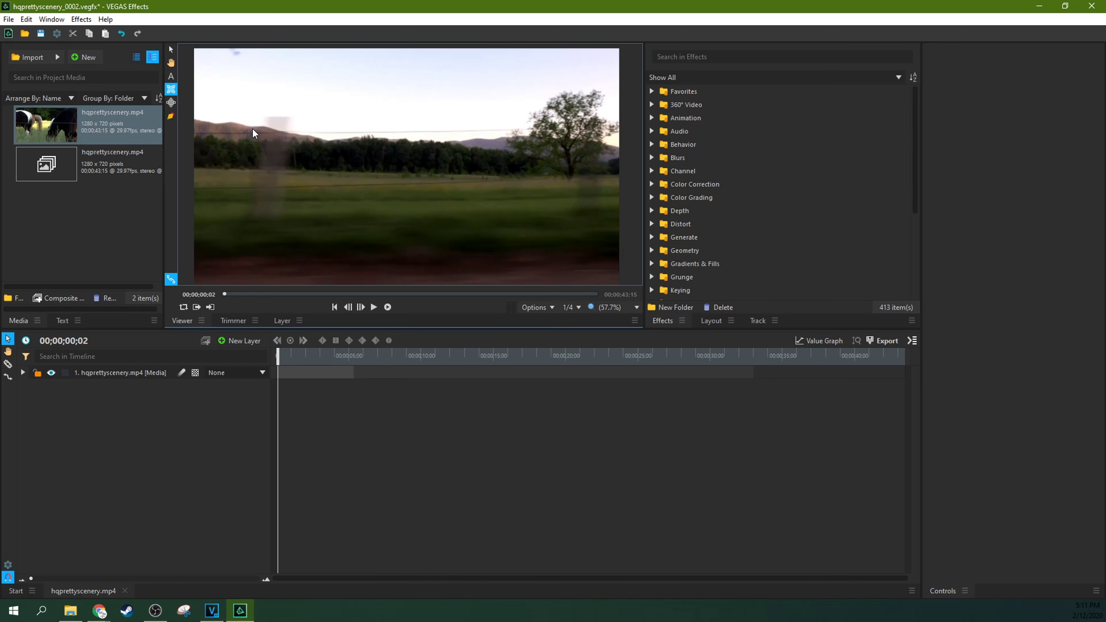
{"action": "left_click_drag", "start_coordinate": [224, 81], "coordinate": [286, 151]}
{"action": "left_click_drag", "start_coordinate": [323, 110], "coordinate": [376, 166]}
{"action": "left_click_drag", "start_coordinate": [446, 126], "coordinate": [504, 200]}
{"action": "left_click_drag", "start_coordinate": [351, 202], "coordinate": [375, 243]}
{"action": "left_click_drag", "start_coordinate": [517, 80], "coordinate": [523, 162]}
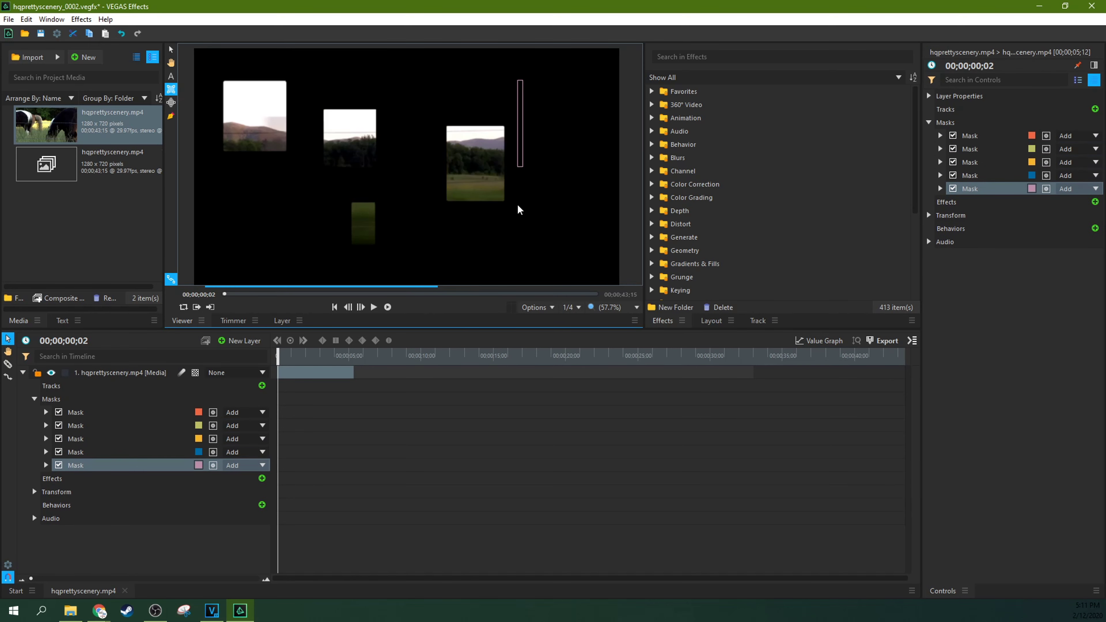
{"action": "left_click_drag", "start_coordinate": [270, 191], "coordinate": [303, 230]}
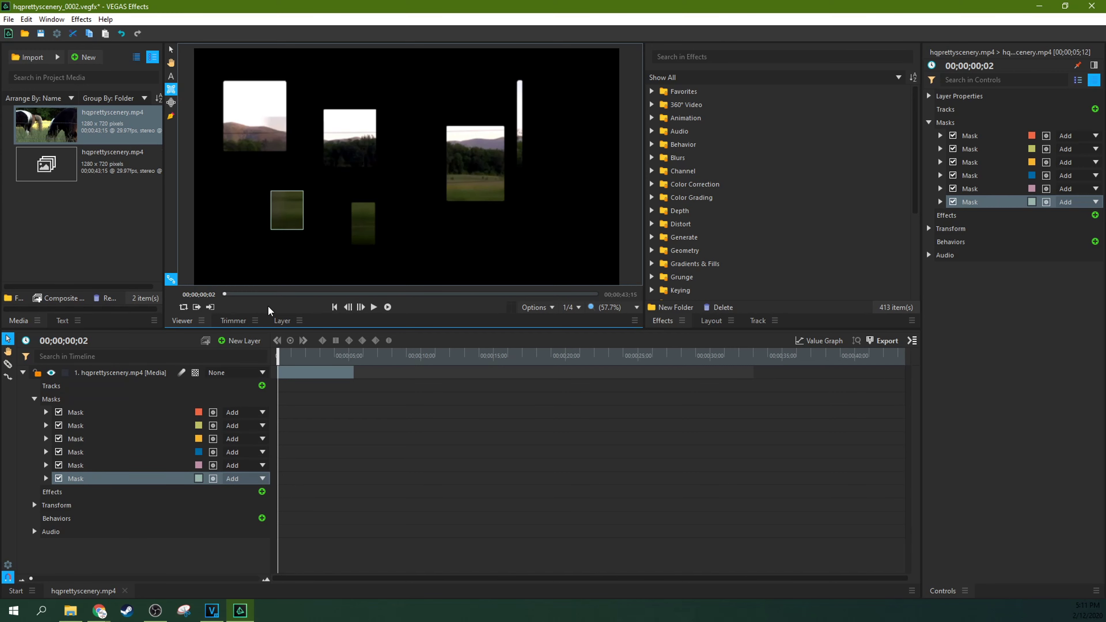
{"action": "left_click_drag", "start_coordinate": [414, 195], "coordinate": [451, 235]}
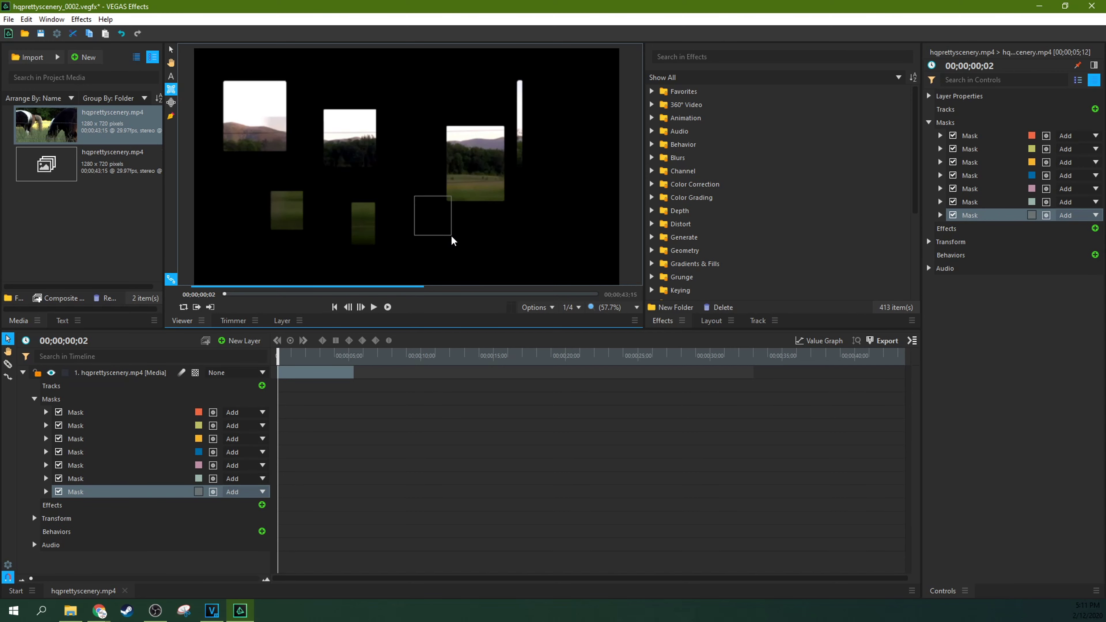
Draw five ellipse masks at various spots on the clip
{"action": "left_click", "coordinate": [171, 103]}
{"action": "left_click_drag", "start_coordinate": [401, 83], "coordinate": [453, 127]}
{"action": "left_click_drag", "start_coordinate": [558, 155], "coordinate": [530, 249]}
{"action": "left_click_drag", "start_coordinate": [400, 165], "coordinate": [411, 185]}
{"action": "left_click_drag", "start_coordinate": [242, 201], "coordinate": [224, 247]}
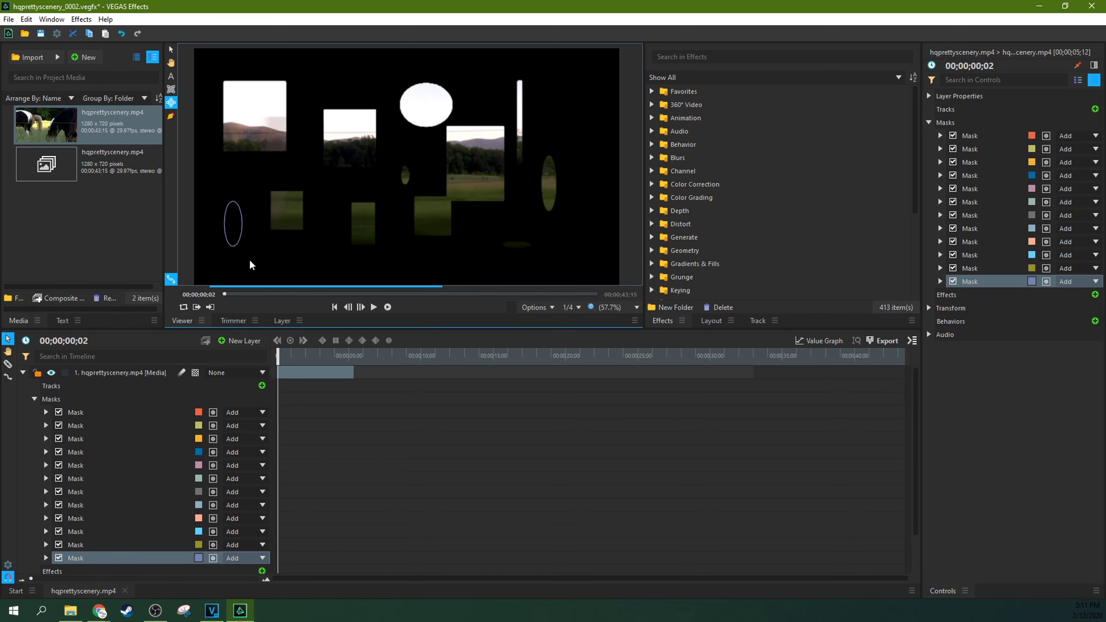
{"action": "mouse_move", "coordinate": [309, 67]}
{"action": "left_mouse_down"}
{"action": "mouse_move", "coordinate": [325, 126]}
{"action": "mouse_move", "coordinate": [335, 97]}
{"action": "mouse_move", "coordinate": [375, 103]}
{"action": "mouse_move", "coordinate": [337, 80]}
{"action": "mouse_move", "coordinate": [333, 102]}
{"action": "mouse_move", "coordinate": [411, 62]}
{"action": "left_mouse_up"}
Draw a freeform Bezier mask and invert it
{"action": "left_click", "coordinate": [171, 116]}
{"action": "left_click", "coordinate": [356, 83]}
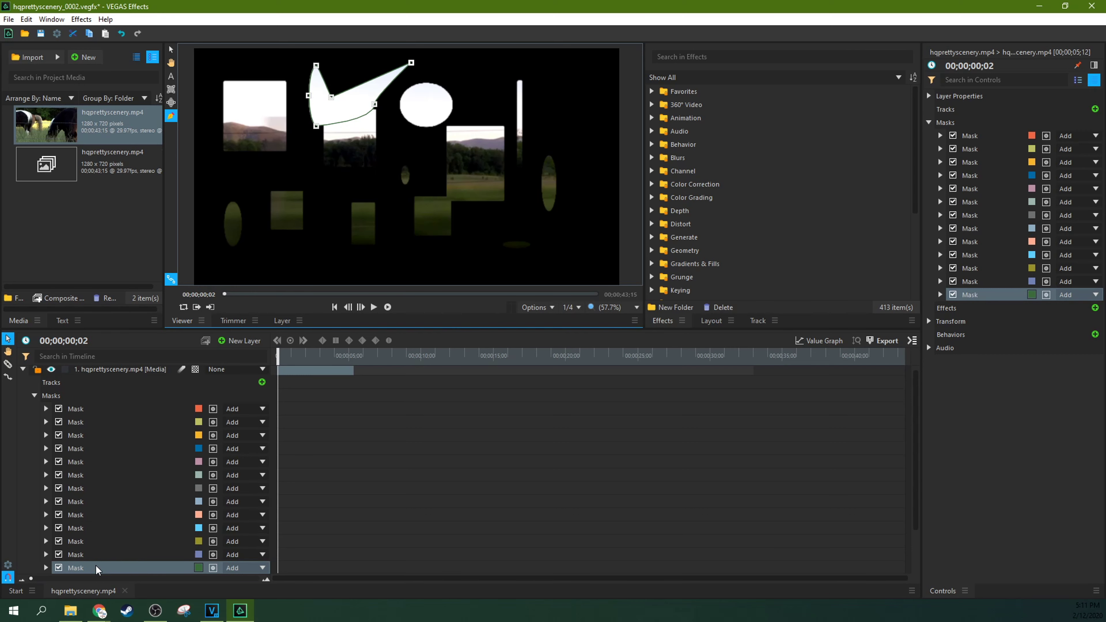
{"action": "left_click", "coordinate": [212, 569]}
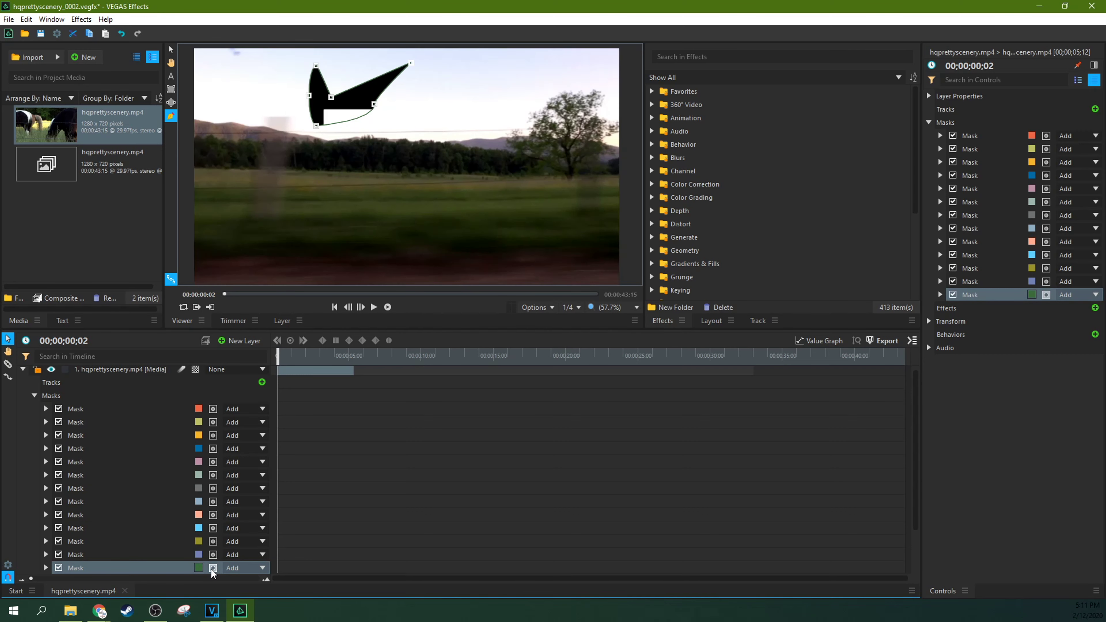
Toggle inversion on the freeform and first masks to compare, leaving both un-inverted
{"action": "left_click", "coordinate": [211, 569]}
{"action": "left_click", "coordinate": [211, 569]}
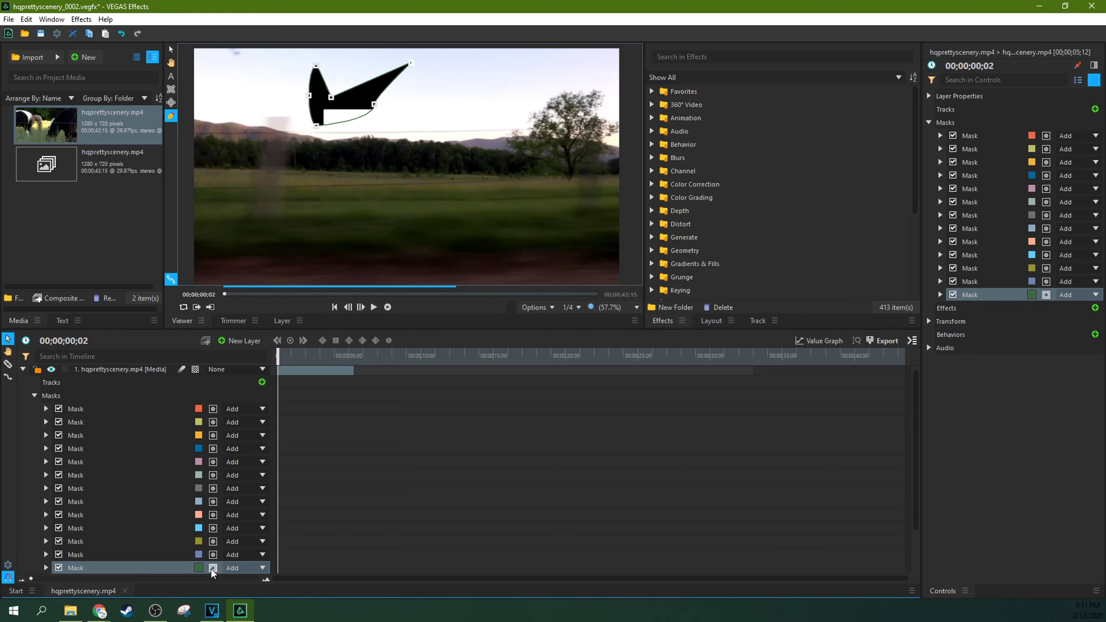
{"action": "left_click", "coordinate": [211, 568]}
{"action": "left_click", "coordinate": [212, 408]}
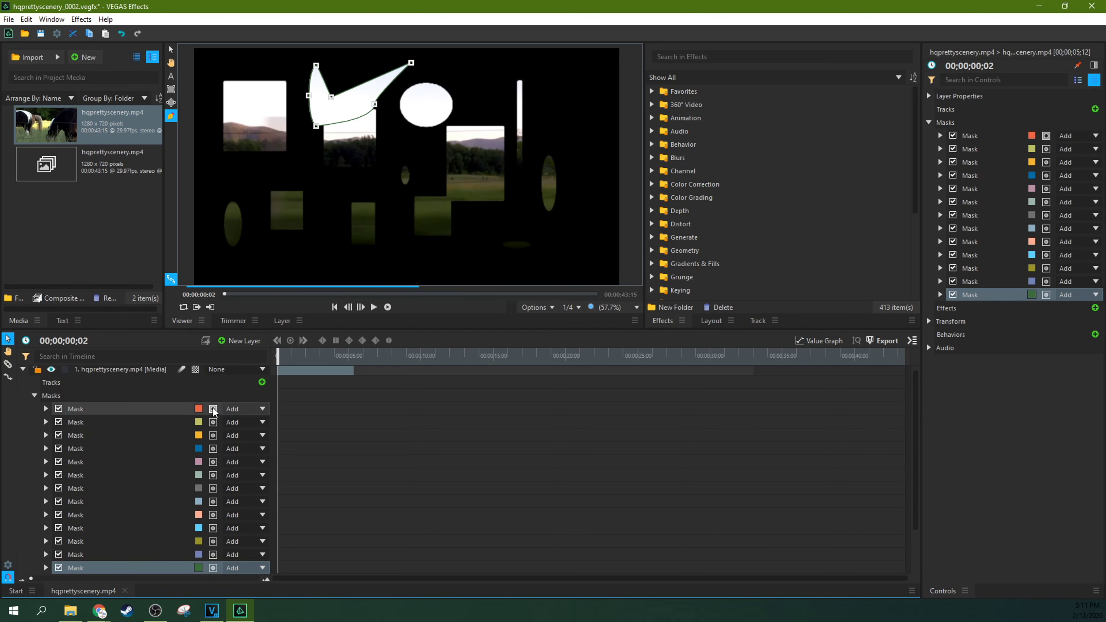
{"action": "left_click", "coordinate": [213, 408]}
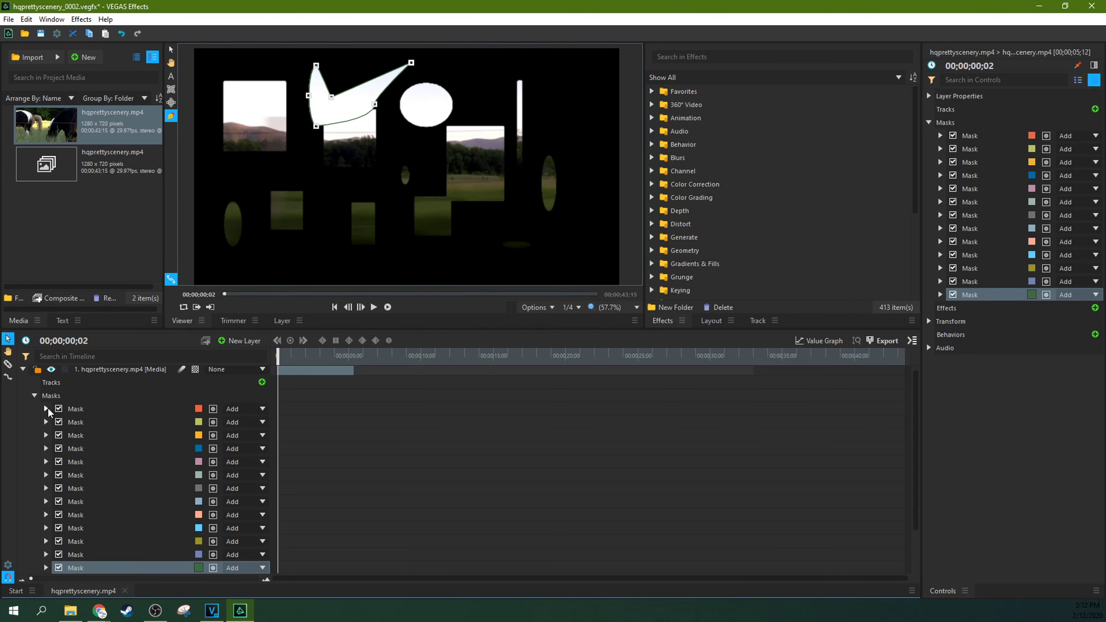
Delete the first rectangle masks plus the cyan and salmon masks
{"action": "left_click", "coordinate": [83, 409]}
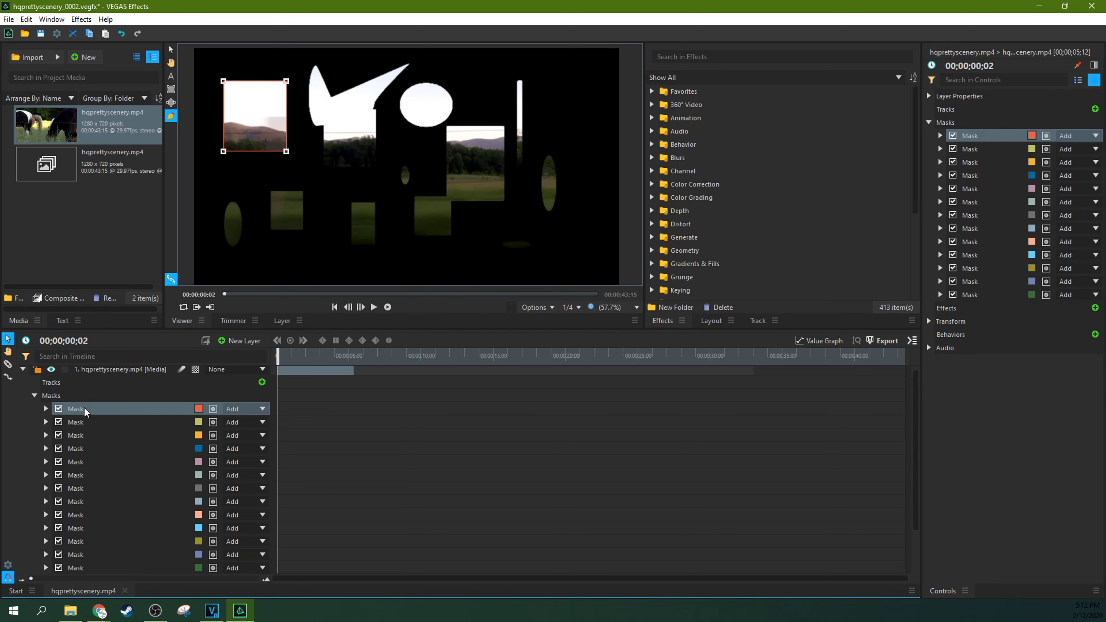
{"action": "key", "text": "Delete"}
{"action": "key", "text": "Delete"}
{"action": "key", "text": "Delete"}
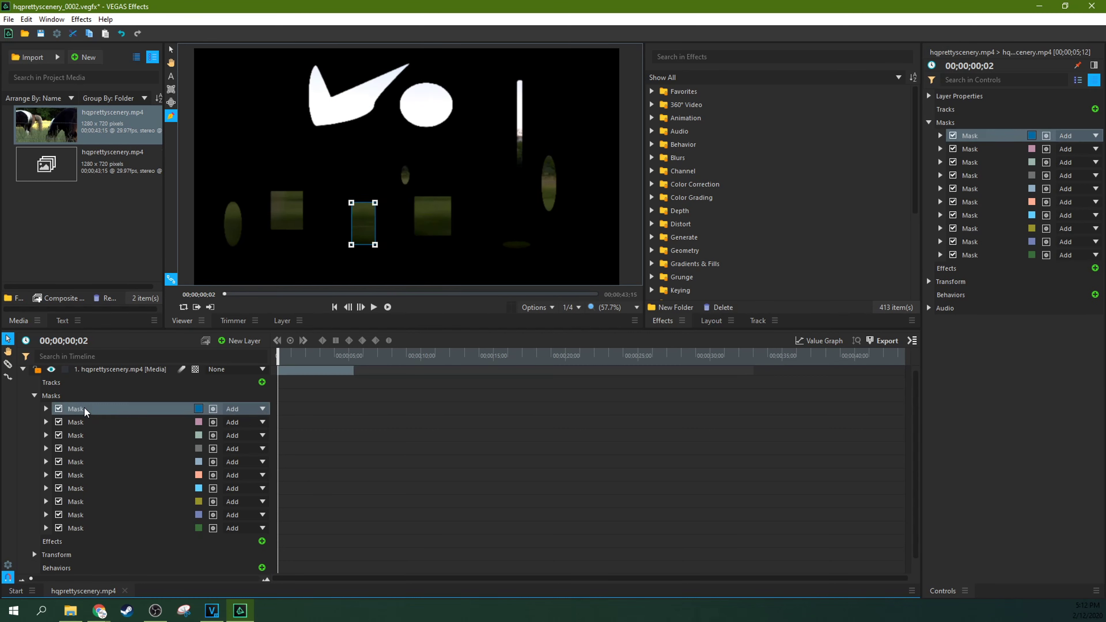
{"action": "key", "text": "Delete"}
{"action": "key", "text": "Delete"}
{"action": "key", "text": "Delete"}
{"action": "key", "text": "Delete"}
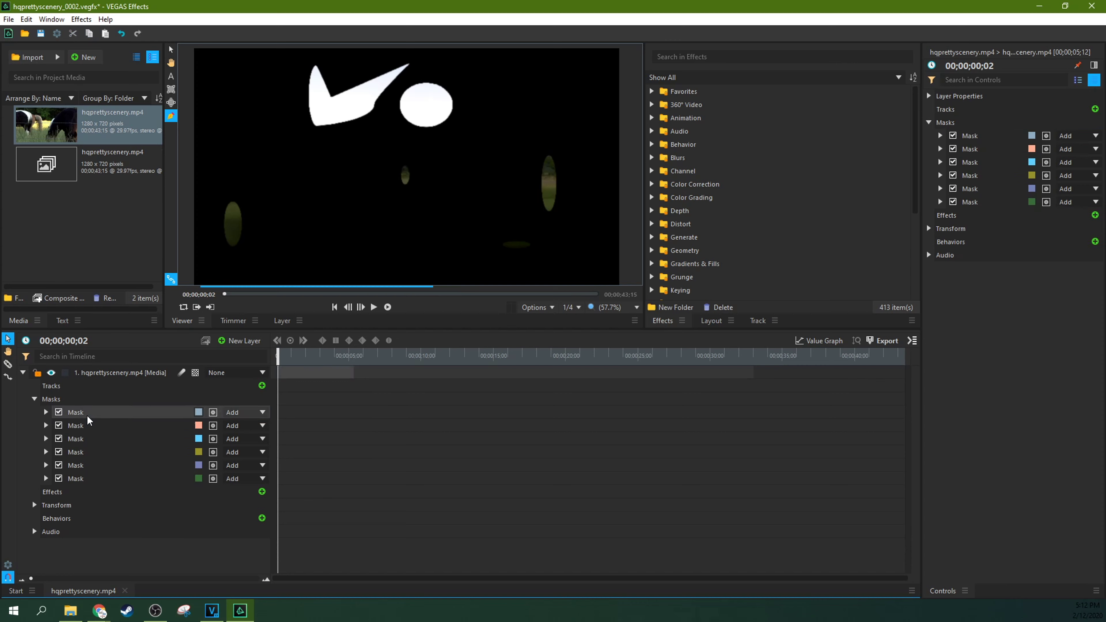
{"action": "left_click", "coordinate": [88, 415]}
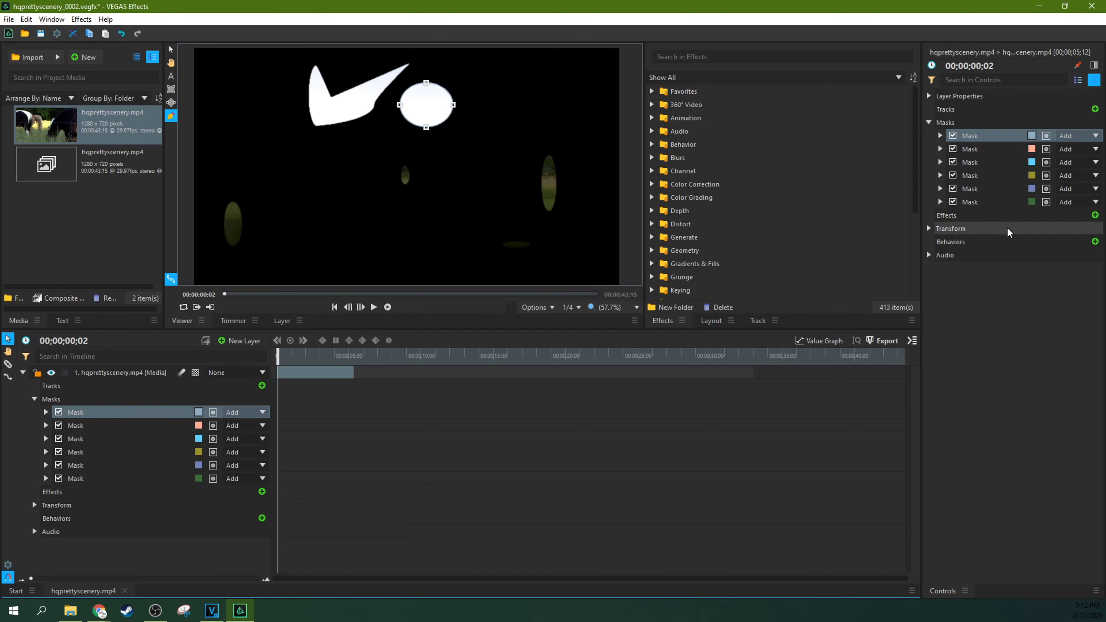
{"action": "left_click", "coordinate": [987, 162]}
{"action": "key", "text": "Delete"}
{"action": "left_click", "coordinate": [988, 149]}
{"action": "key", "text": "Delete"}
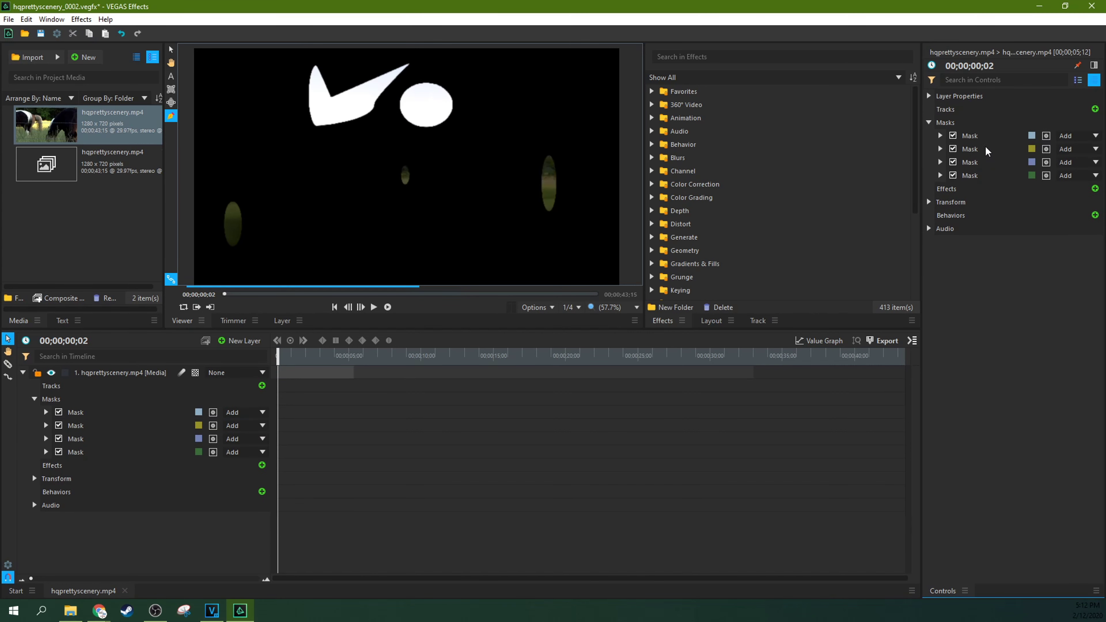
Delete the remaining masks through the last green one and expand the layer's Transform properties
{"action": "left_click", "coordinate": [986, 136]}
{"action": "key", "text": "Delete"}
{"action": "left_click", "coordinate": [986, 136]}
{"action": "key", "text": "Delete"}
{"action": "left_click", "coordinate": [986, 136]}
{"action": "key", "text": "Delete"}
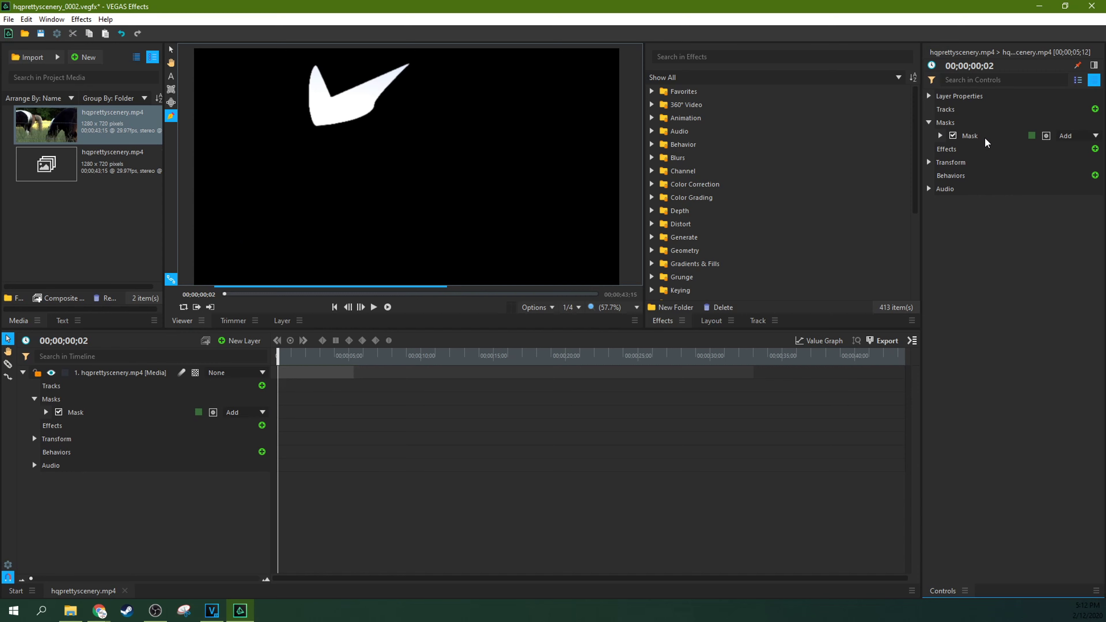
{"action": "left_click", "coordinate": [986, 137]}
{"action": "key", "text": "Delete"}
{"action": "left_click", "coordinate": [33, 425]}
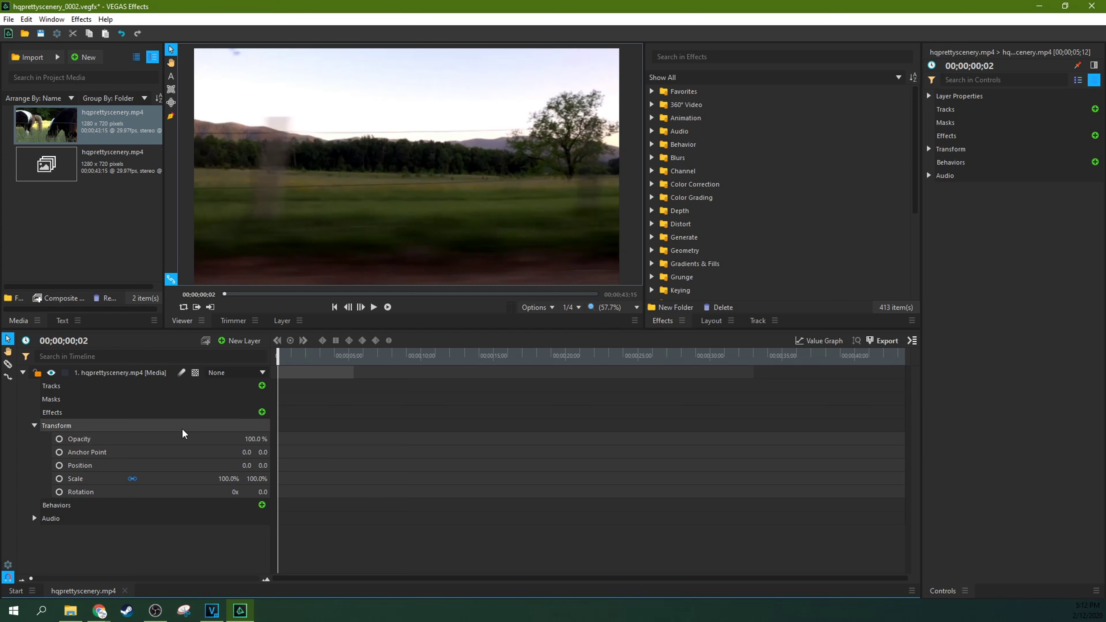
Enable Opacity keyframing at 00;00;00;00 and move the playhead to 00;00;05;08
{"action": "left_click", "coordinate": [183, 436]}
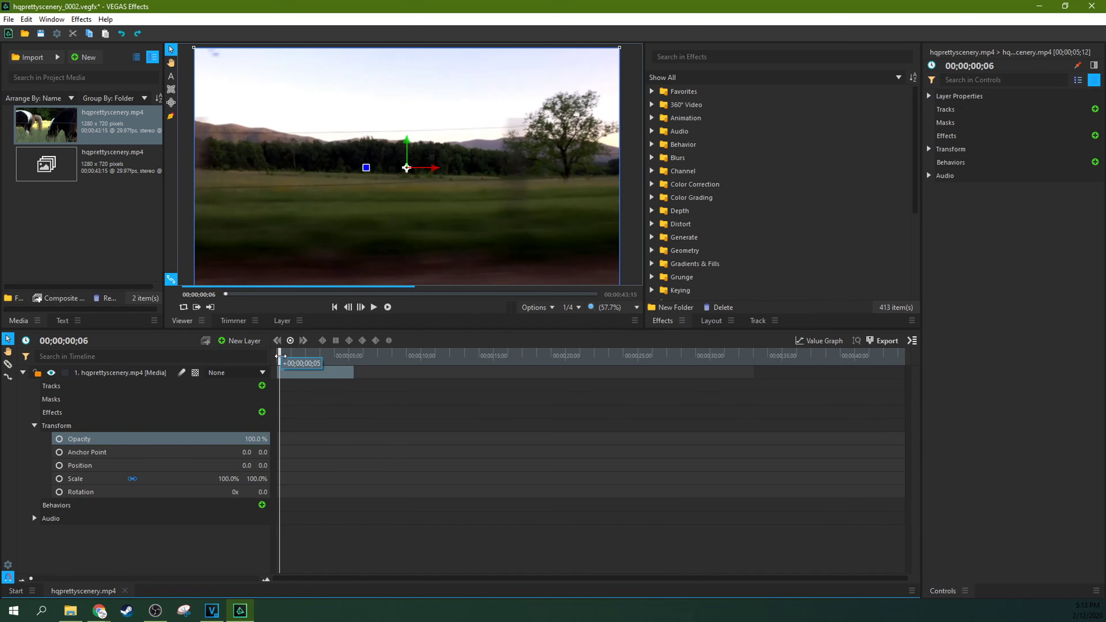
{"action": "left_click", "coordinate": [276, 356]}
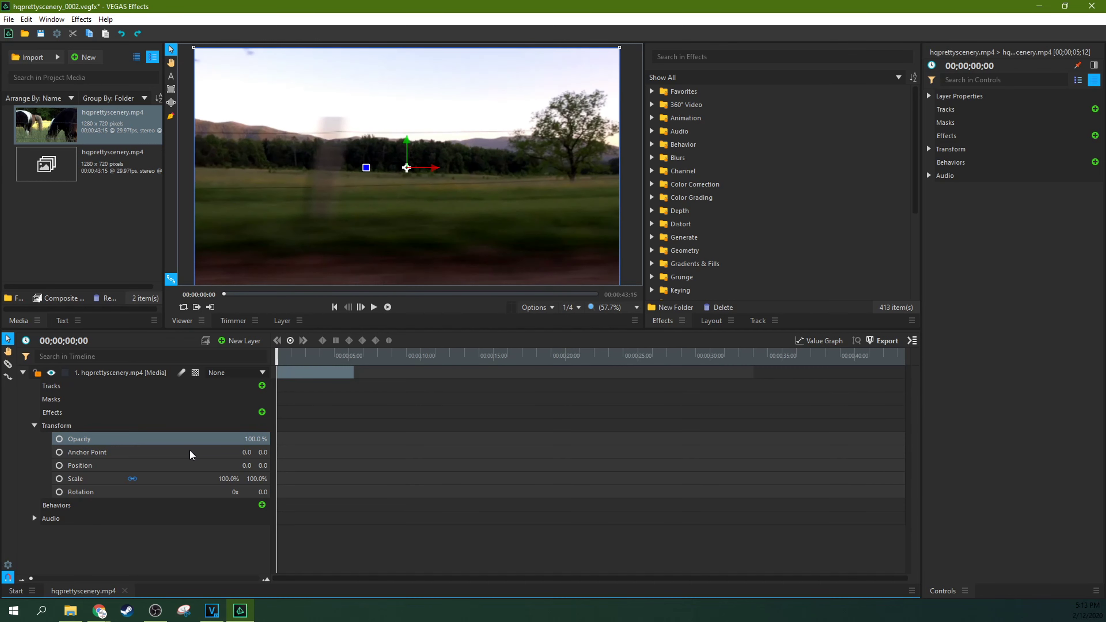
{"action": "left_click", "coordinate": [60, 439]}
{"action": "left_click_drag", "start_coordinate": [279, 358], "coordinate": [352, 352]}
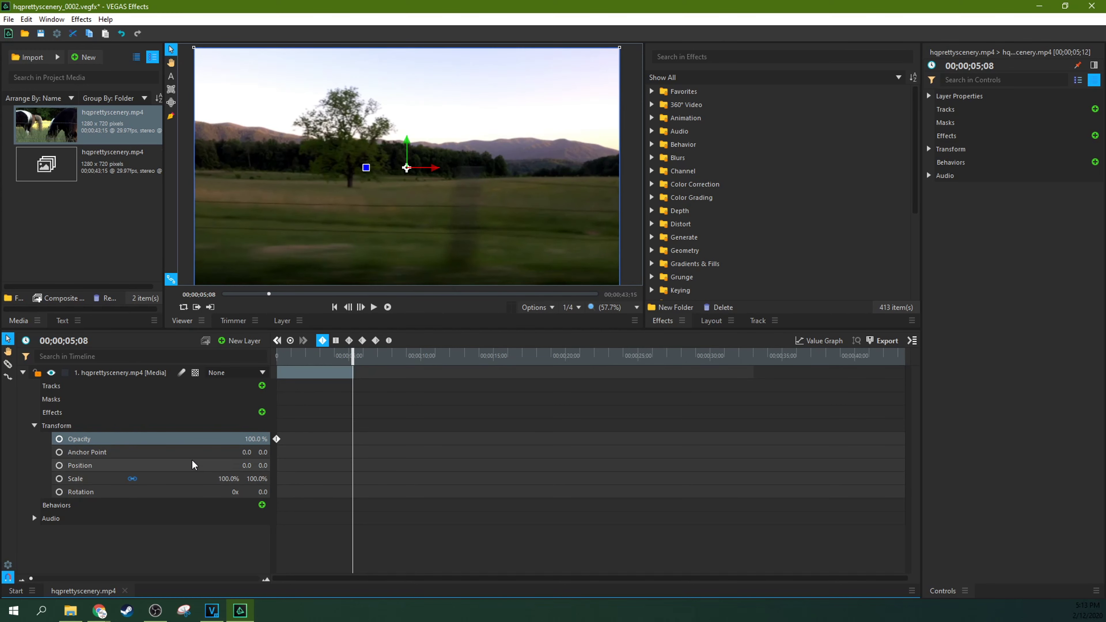
Set Opacity to 0% at 05;08, then return the playhead near the start
{"action": "left_click_drag", "start_coordinate": [257, 438], "coordinate": [139, 438]}
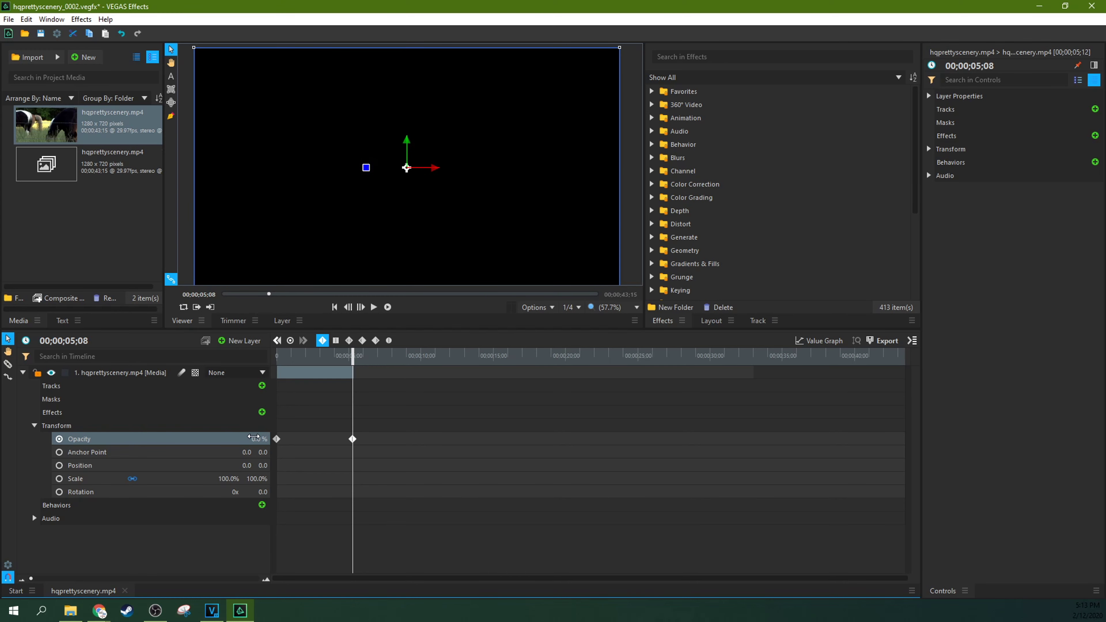
{"action": "mouse_move", "coordinate": [253, 437]}
{"action": "left_mouse_down"}
{"action": "mouse_move", "coordinate": [296, 437]}
{"action": "mouse_move", "coordinate": [248, 438]}
{"action": "left_mouse_up"}
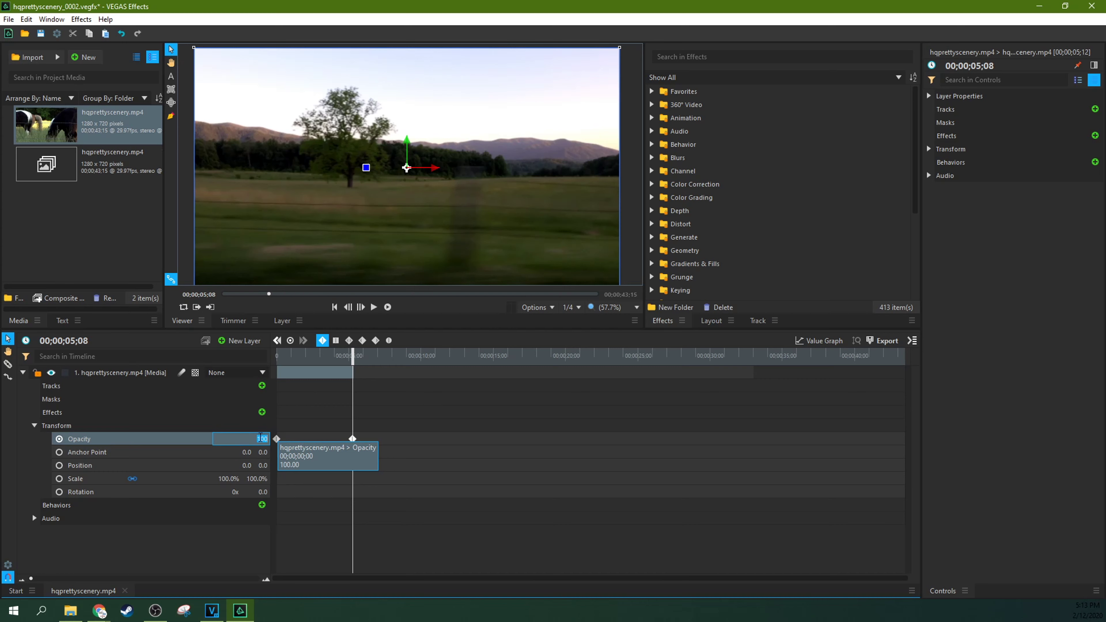
{"action": "left_click", "coordinate": [239, 429]}
{"action": "left_click", "coordinate": [252, 439]}
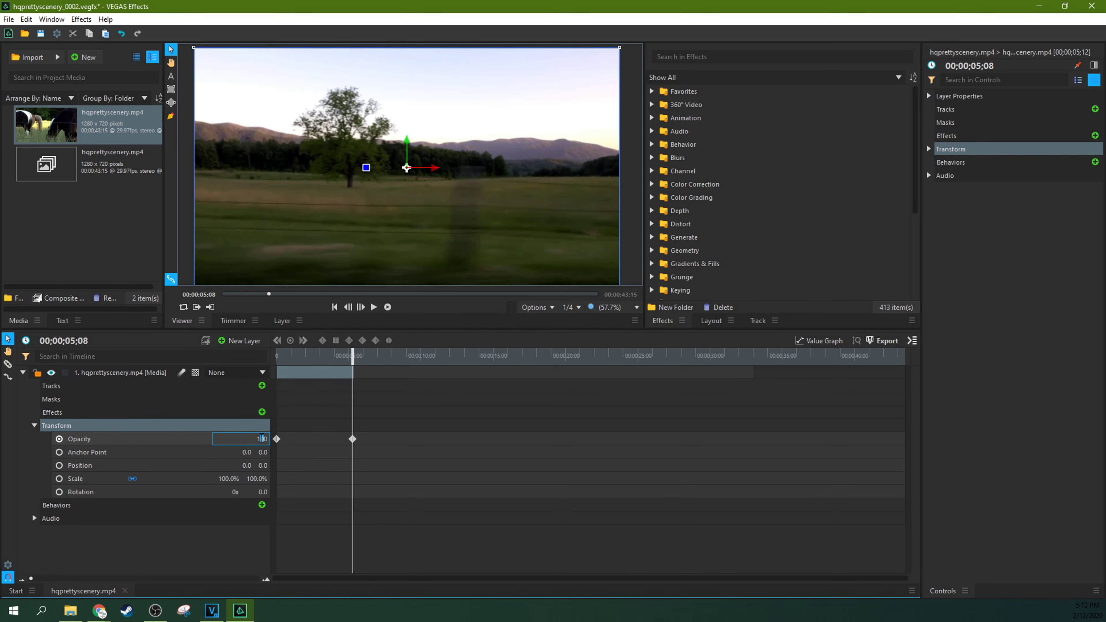
{"action": "type", "text": "42"}
{"action": "key", "text": "Return"}
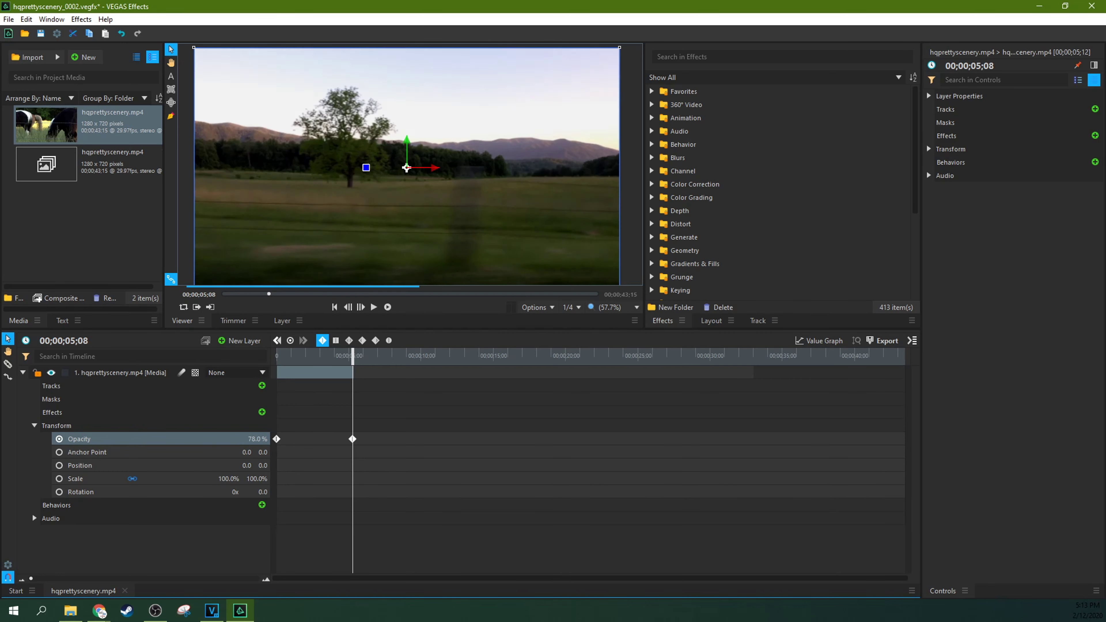
{"action": "left_click_drag", "start_coordinate": [257, 439], "coordinate": [209, 438]}
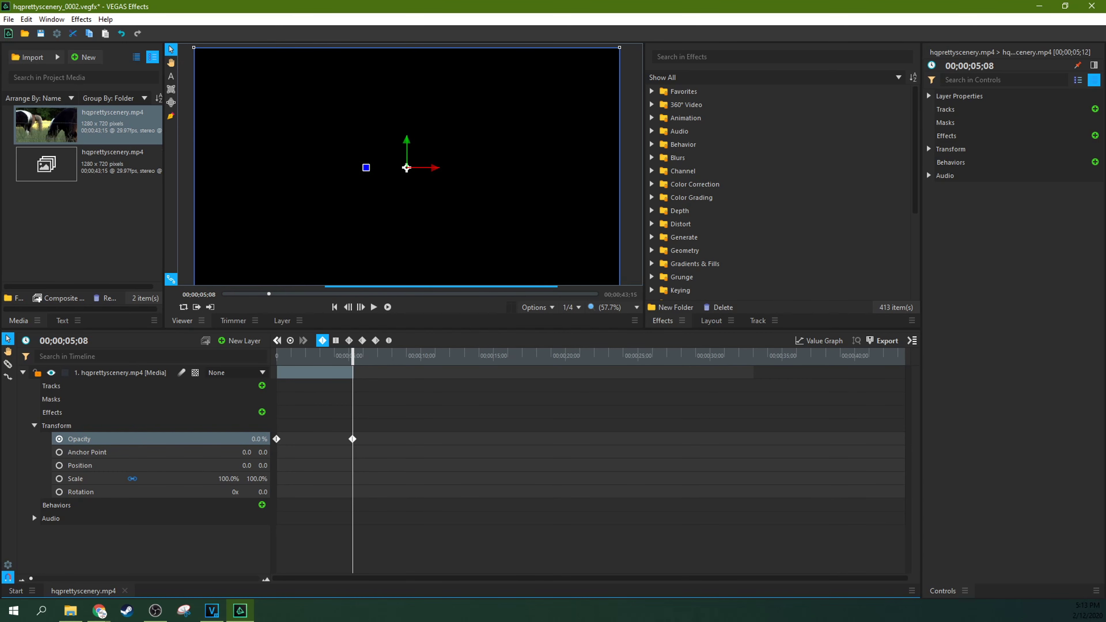
{"action": "left_click", "coordinate": [280, 360]}
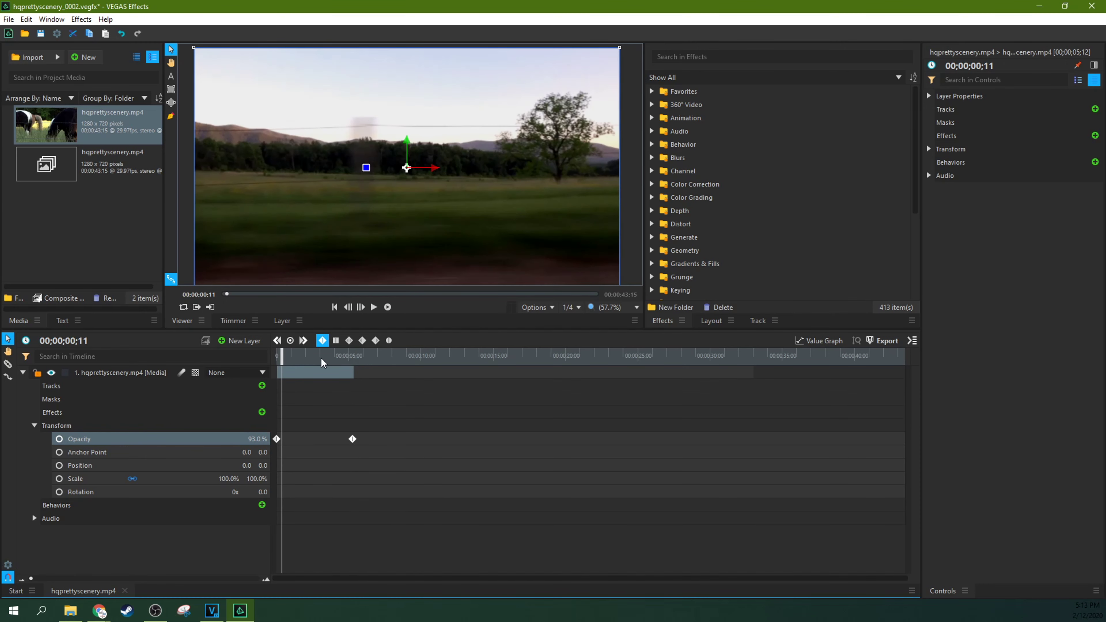
Play back the opacity fade several times from the start of the clip
{"action": "key", "text": "space"}
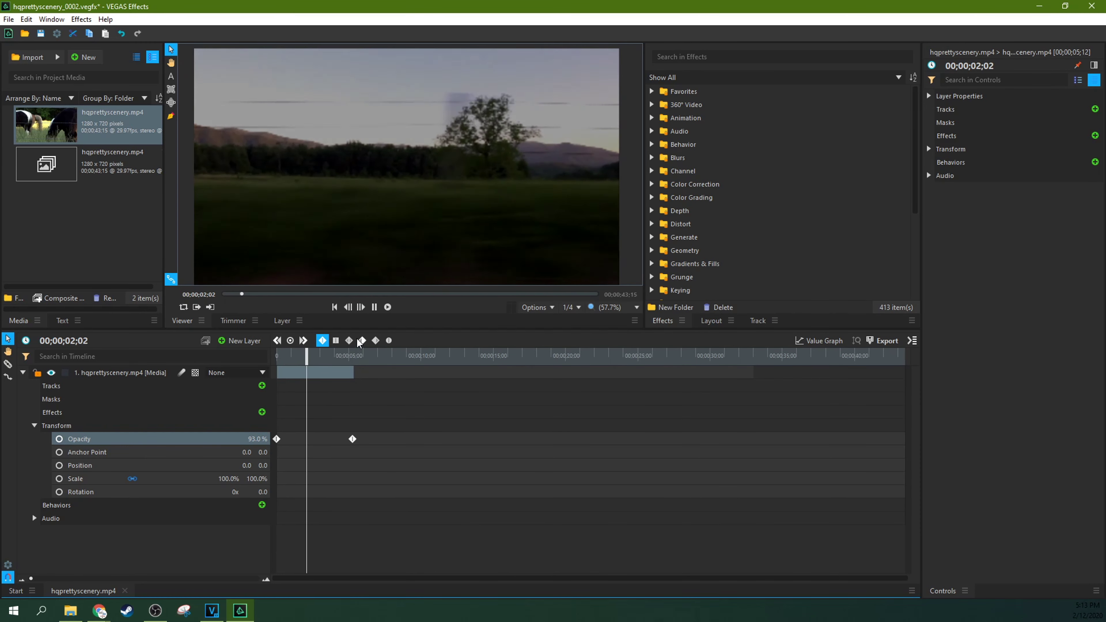
{"action": "key", "text": "space"}
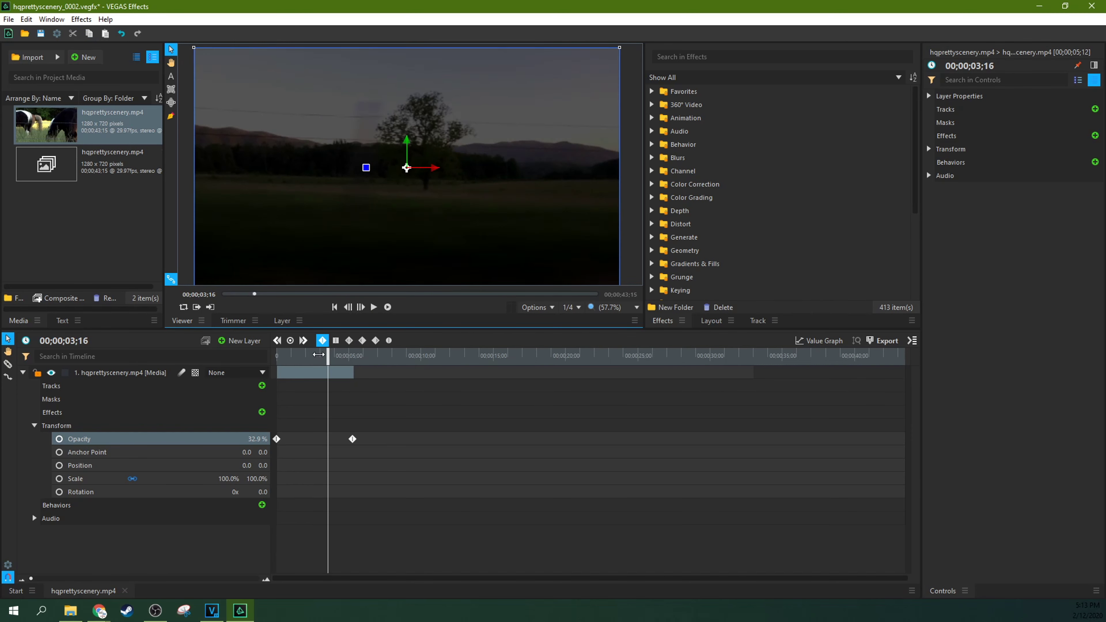
{"action": "left_click", "coordinate": [279, 359]}
{"action": "key", "text": "space"}
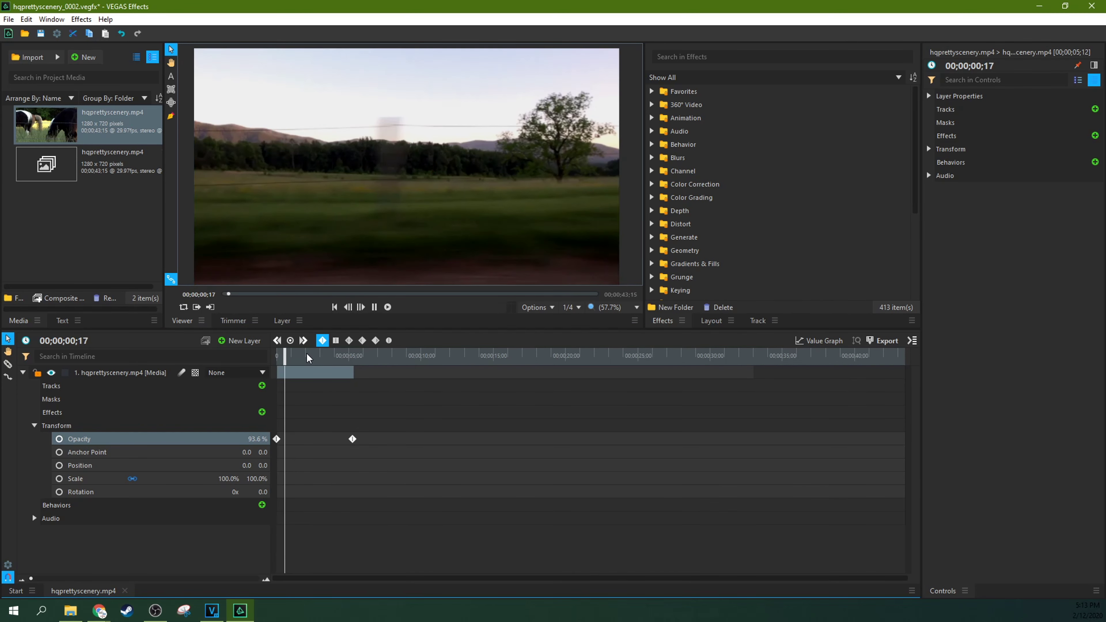
{"action": "key", "text": "space"}
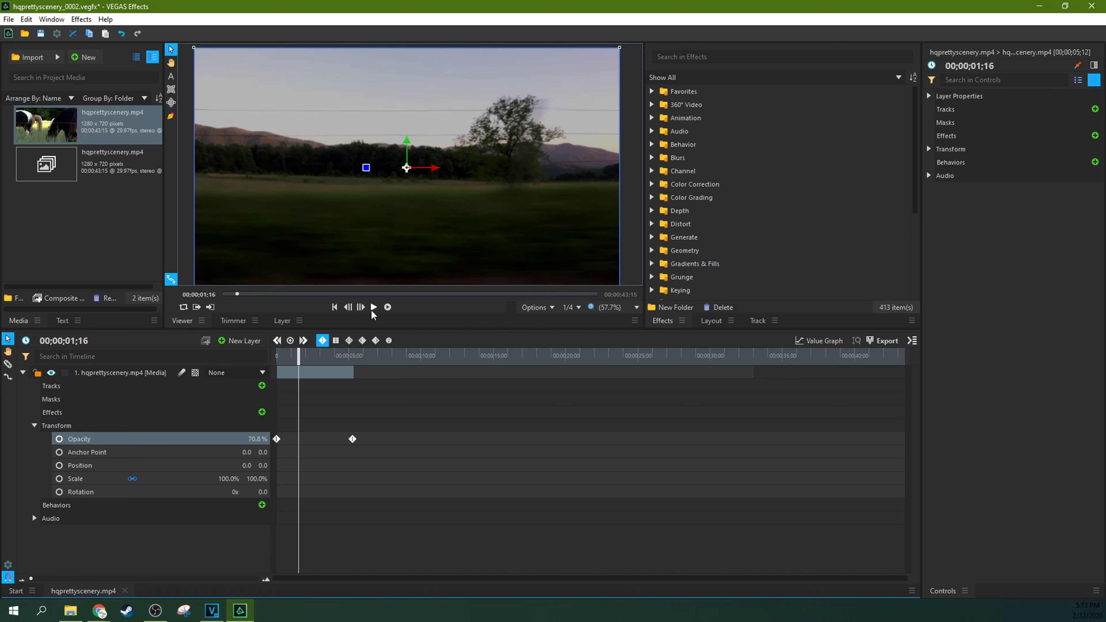
{"action": "left_click", "coordinate": [374, 307]}
{"action": "left_click", "coordinate": [373, 306]}
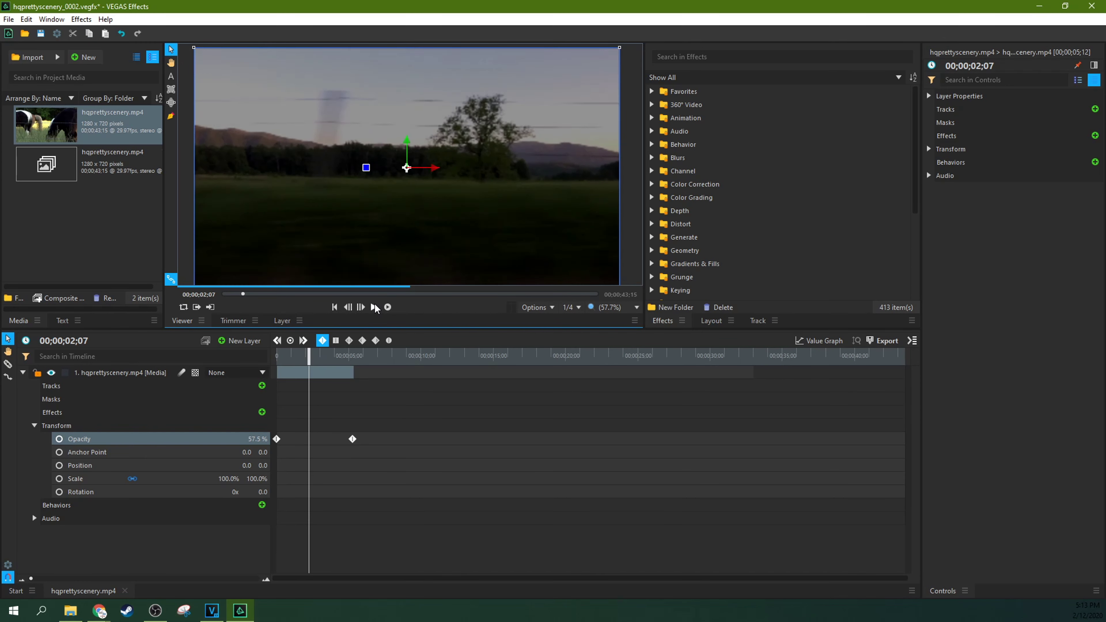
{"action": "left_click", "coordinate": [335, 307]}
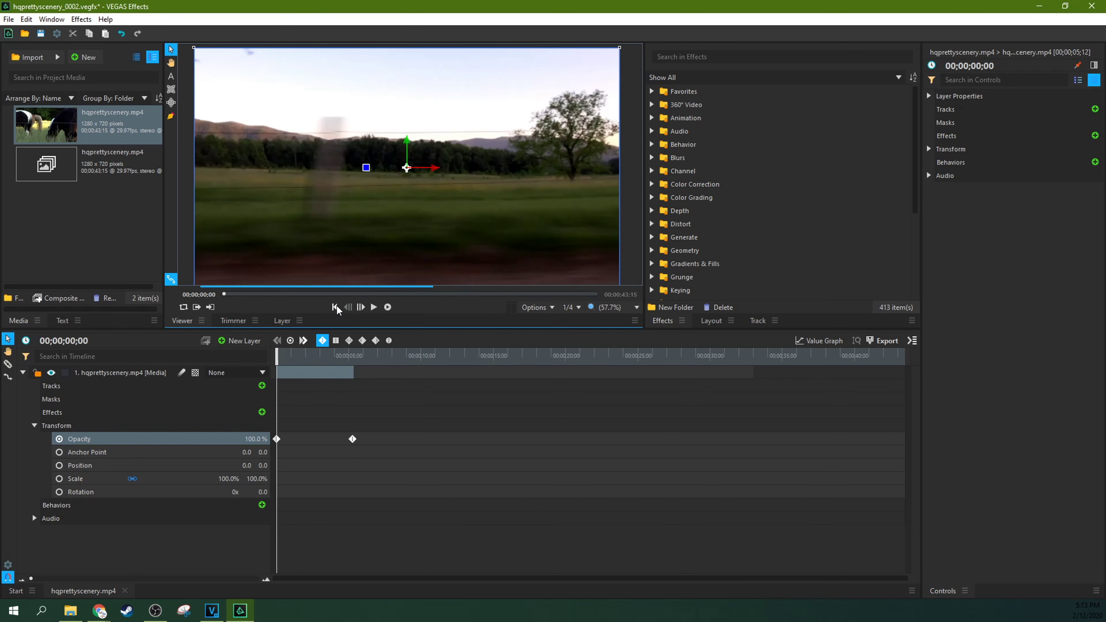
{"action": "left_click", "coordinate": [364, 308]}
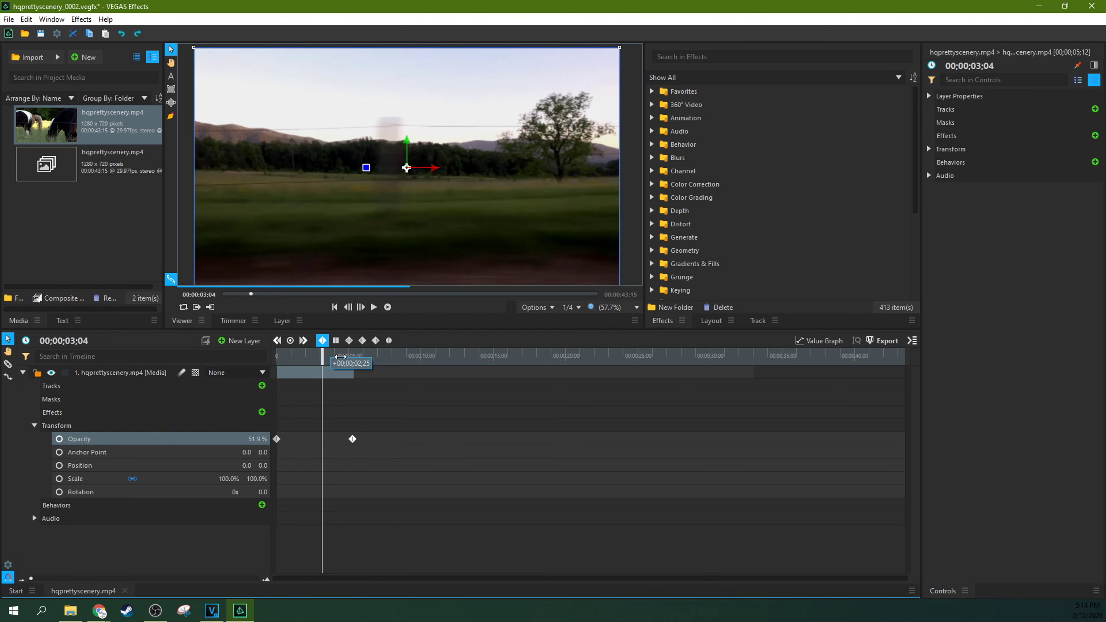
Delete the end and start Opacity keyframes so the layer stays at 100%
{"action": "left_click_drag", "start_coordinate": [281, 355], "coordinate": [353, 357]}
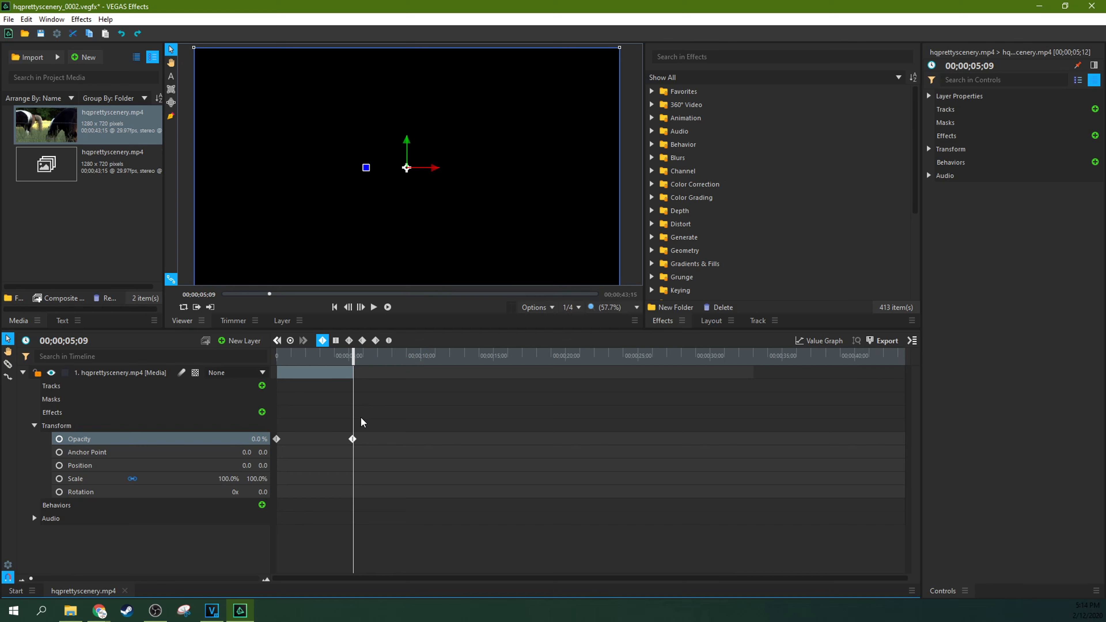
{"action": "mouse_move", "coordinate": [352, 439]}
{"action": "left_mouse_down"}
{"action": "mouse_move", "coordinate": [343, 438]}
{"action": "mouse_move", "coordinate": [352, 438]}
{"action": "left_mouse_up"}
{"action": "key", "text": "Delete"}
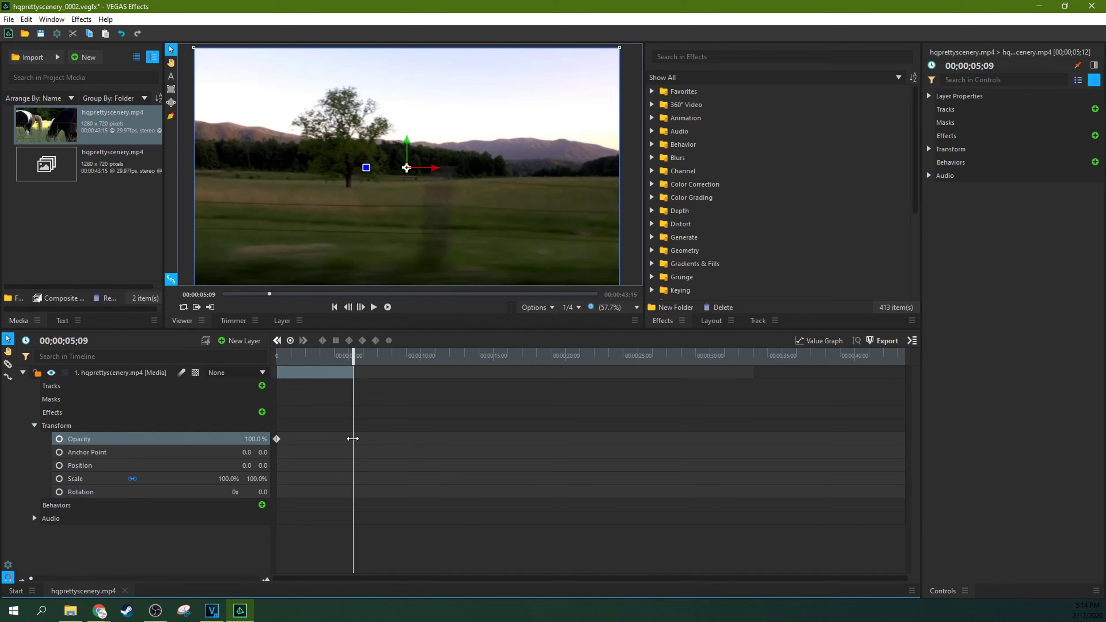
{"action": "left_click", "coordinate": [277, 439]}
{"action": "key", "text": "Delete"}
Collapse the layer's Transform and Tracks groups, then open and dismiss the Effects add list
{"action": "left_click", "coordinate": [34, 425]}
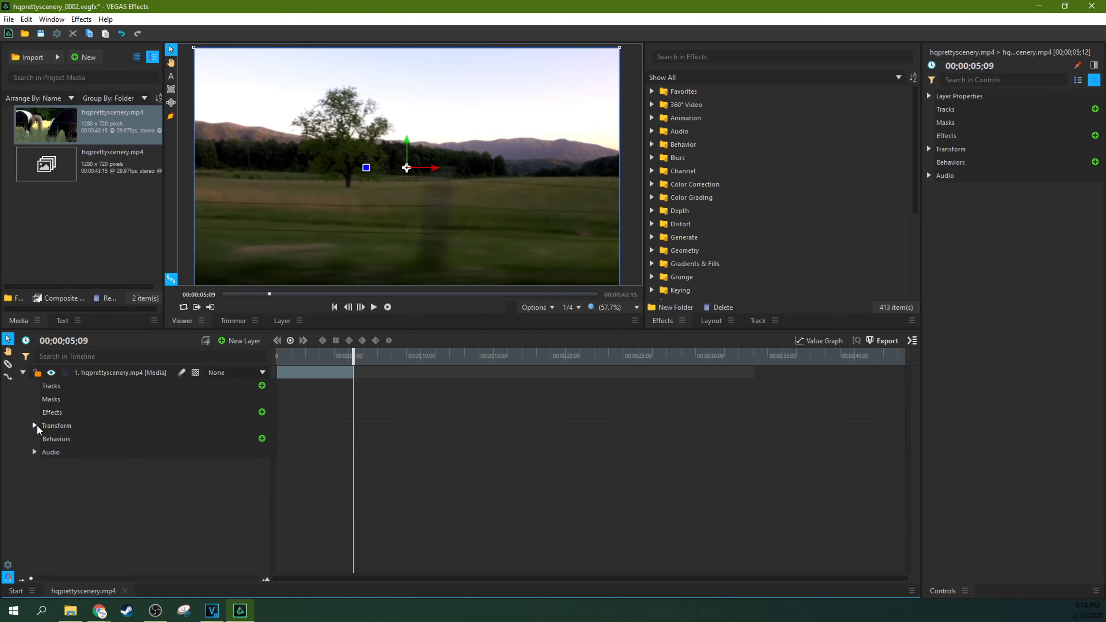
{"action": "left_click", "coordinate": [262, 386]}
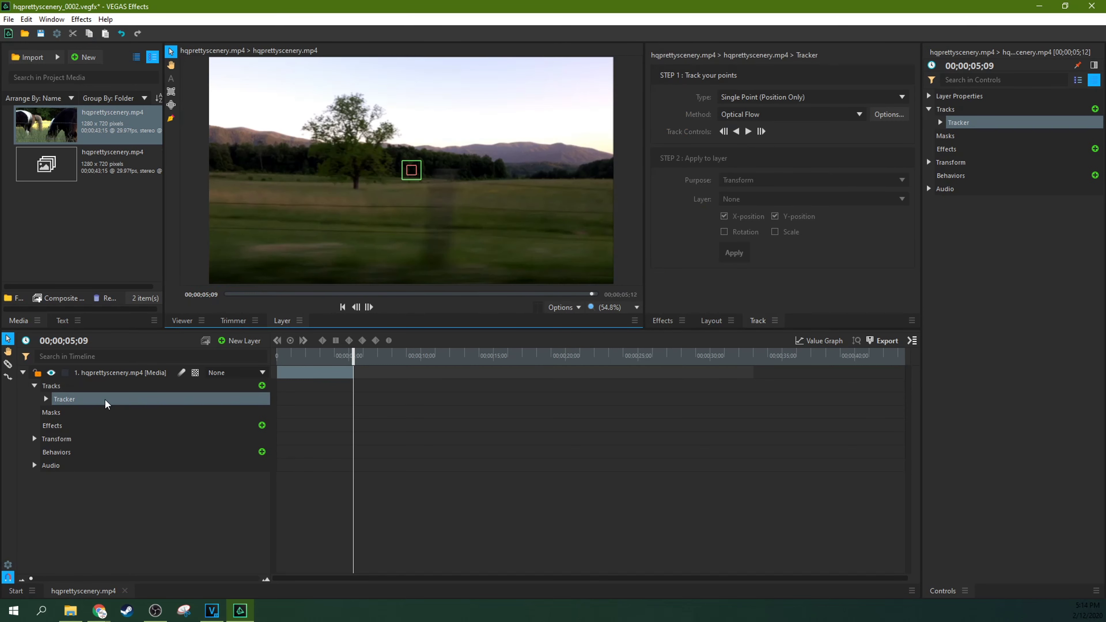
{"action": "left_click", "coordinate": [34, 385]}
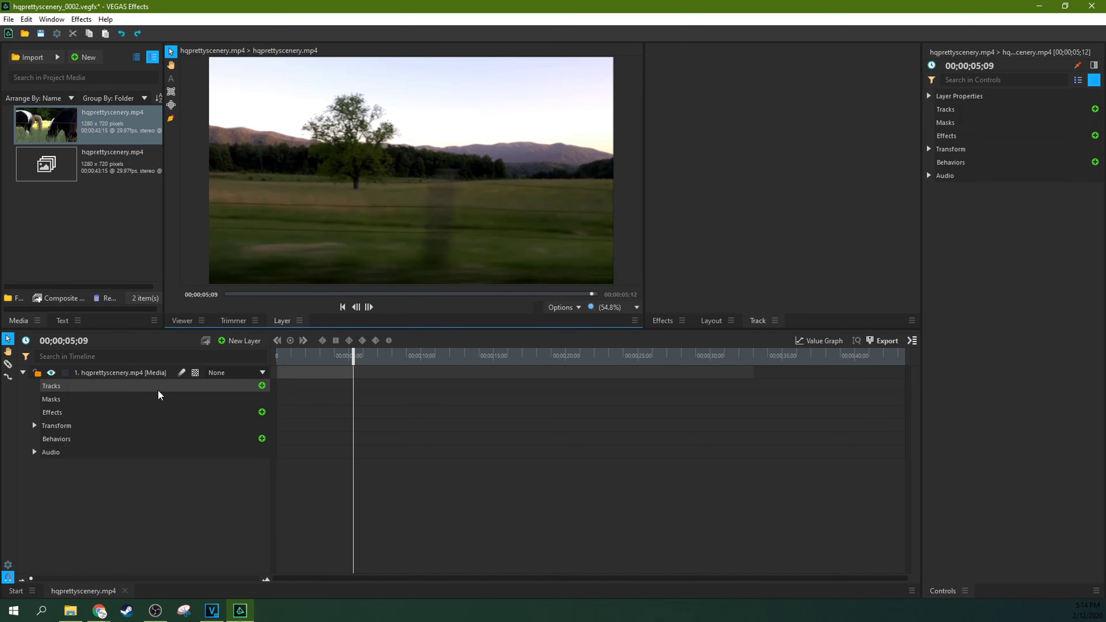
{"action": "left_click", "coordinate": [97, 413]}
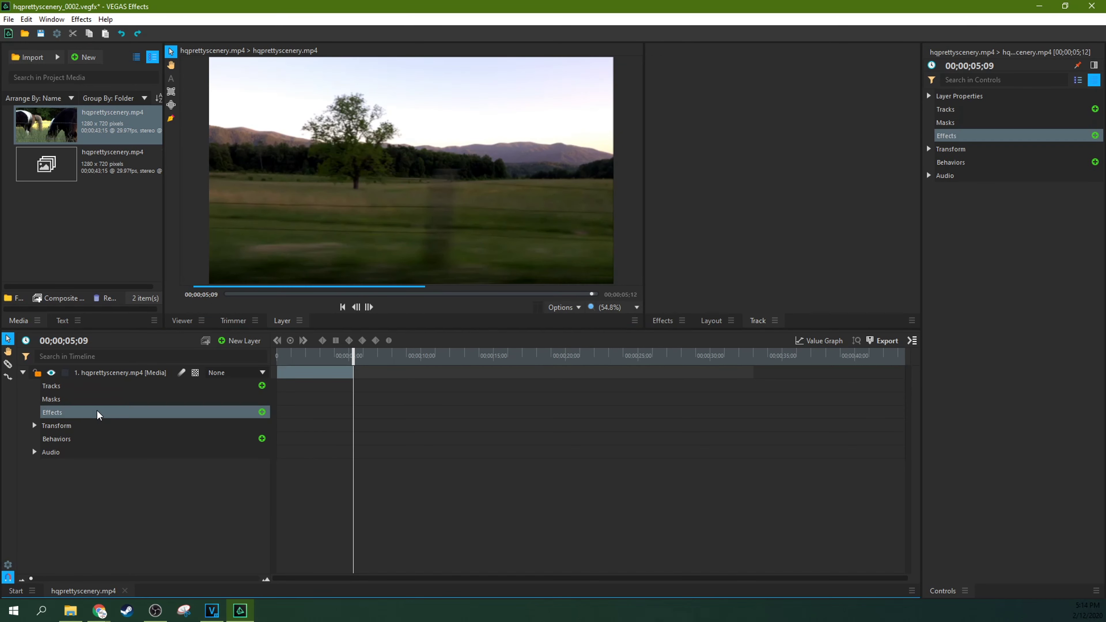
{"action": "left_click", "coordinate": [262, 412]}
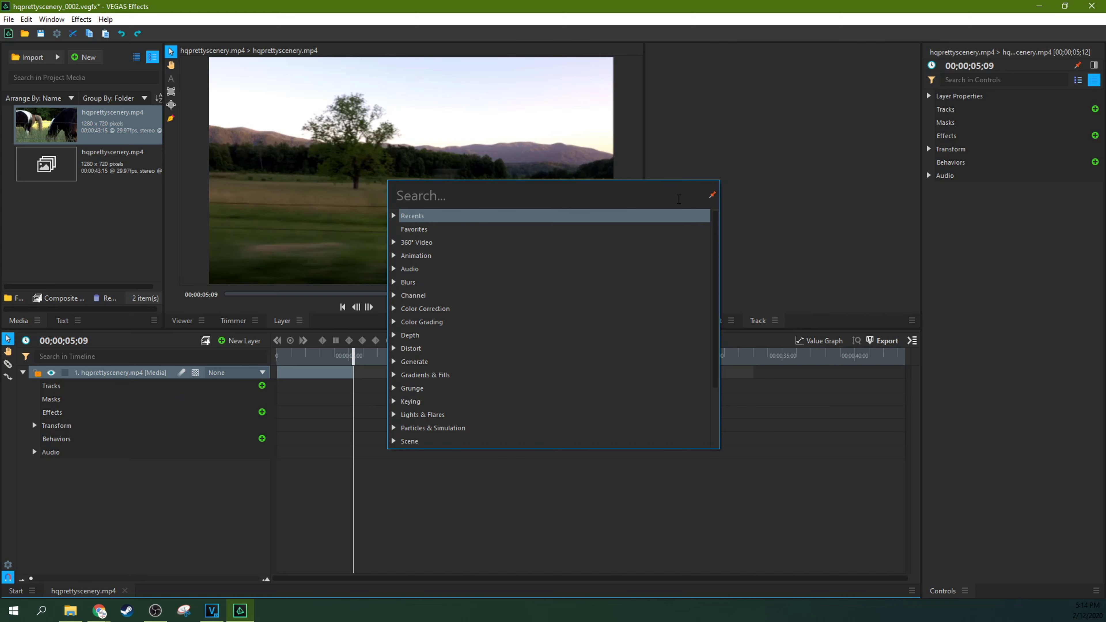
{"action": "left_click", "coordinate": [158, 385]}
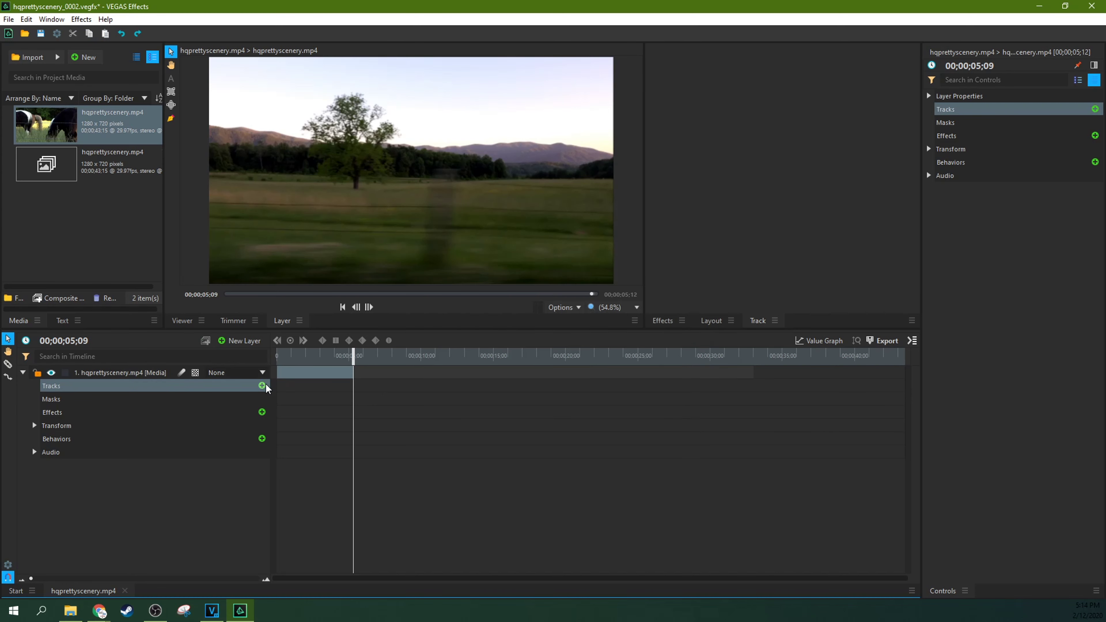
{"action": "left_click", "coordinate": [257, 413]}
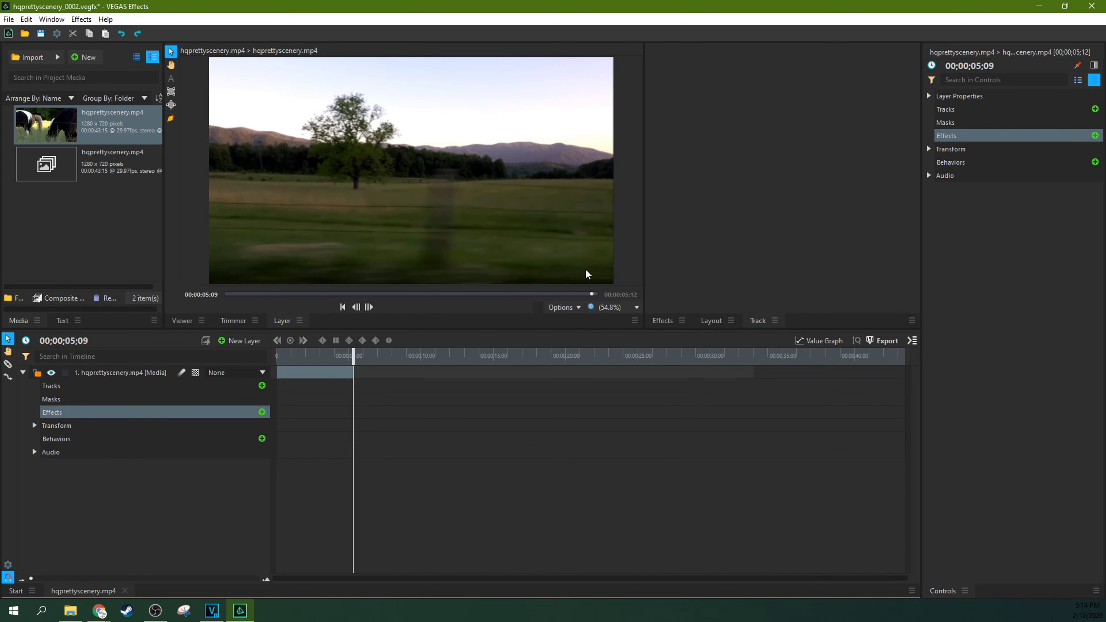
Cycle through the right panel's tabs and return to the Effects browser
{"action": "left_click", "coordinate": [664, 322]}
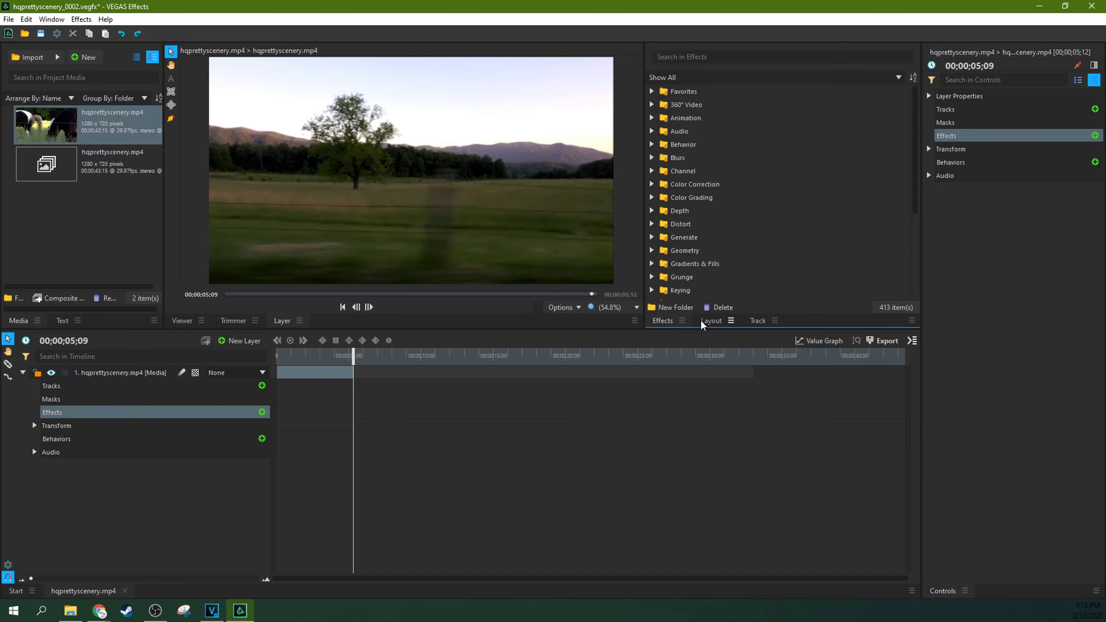
{"action": "left_click", "coordinate": [706, 322]}
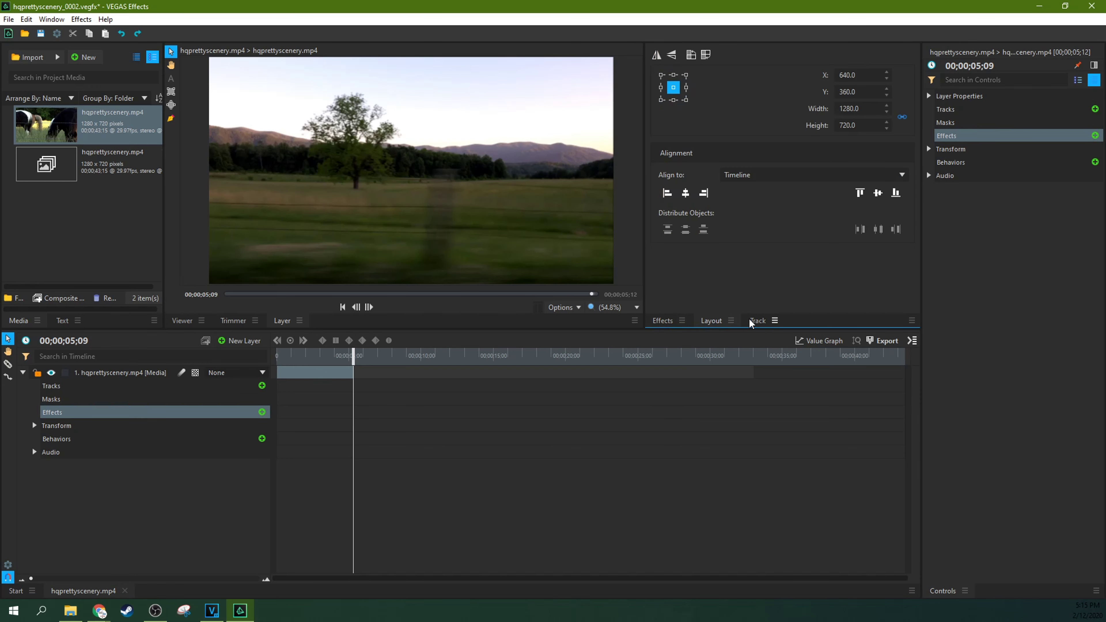
{"action": "left_click", "coordinate": [757, 322]}
{"action": "left_click", "coordinate": [666, 323]}
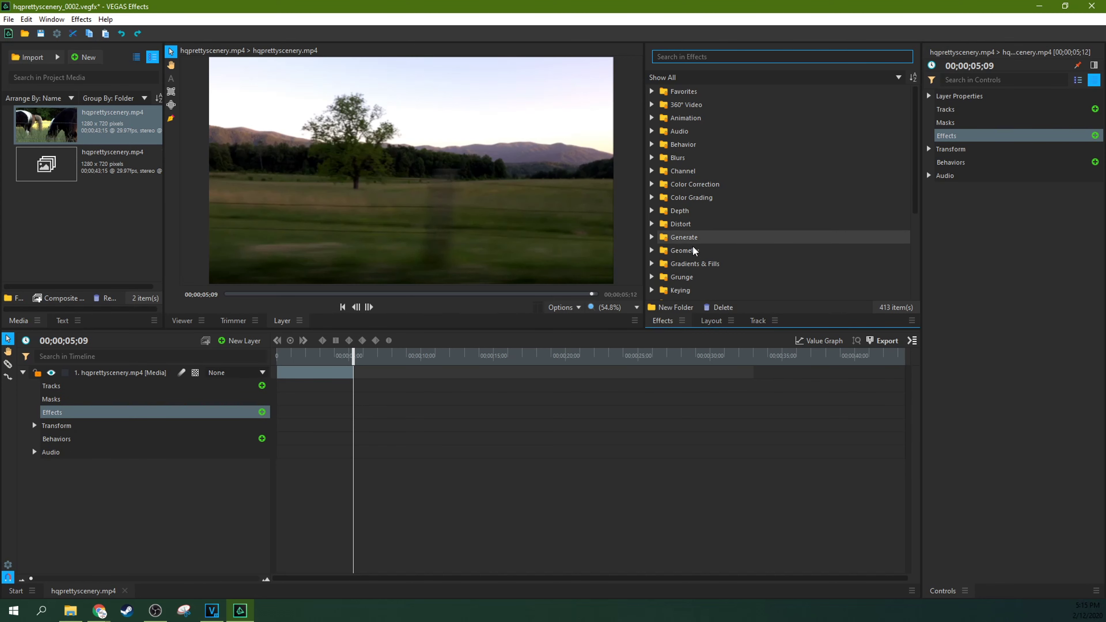
Select the scenery layer and look at Bonfire inside the Quick 3D folder
{"action": "scroll", "coordinate": [714, 244], "scroll_direction": "down", "scroll_amount": 4}
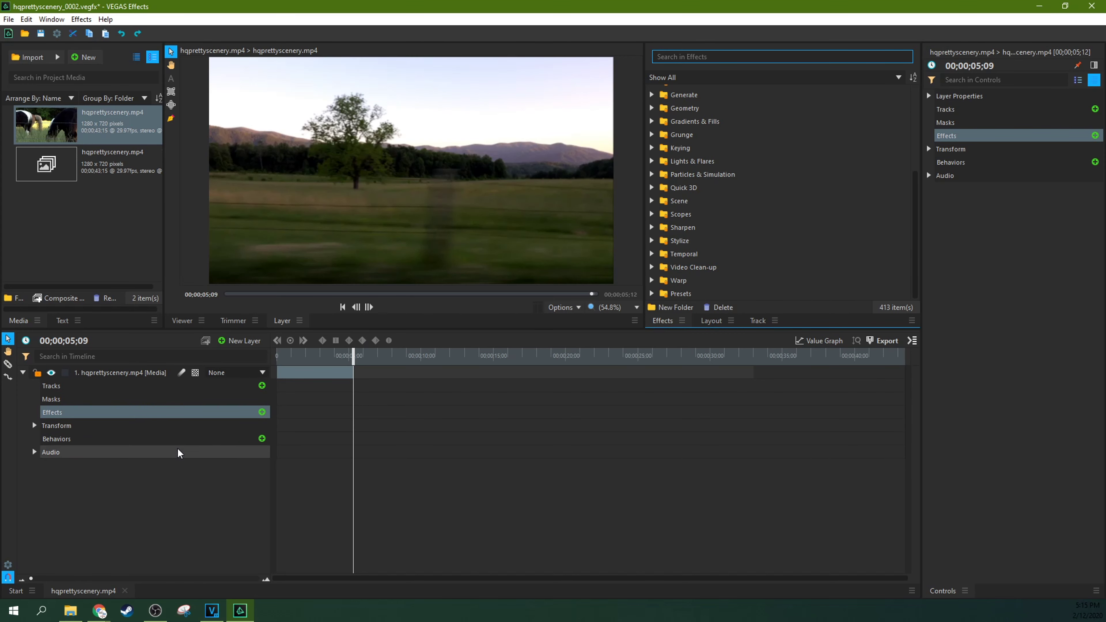
{"action": "left_click", "coordinate": [296, 375]}
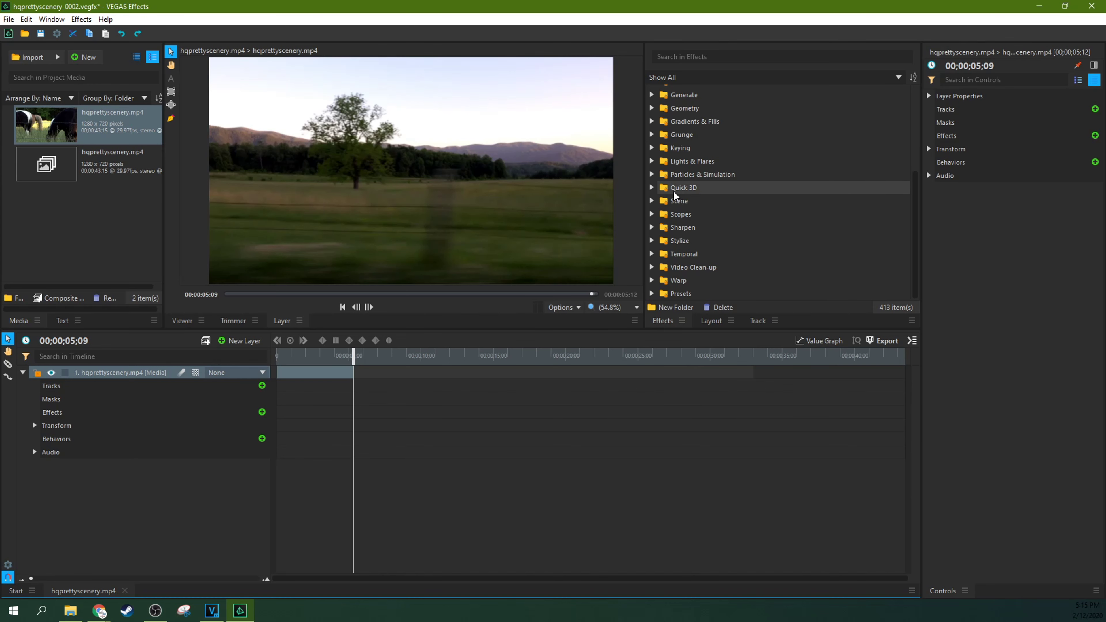
{"action": "left_click", "coordinate": [651, 187]}
{"action": "left_click", "coordinate": [710, 205]}
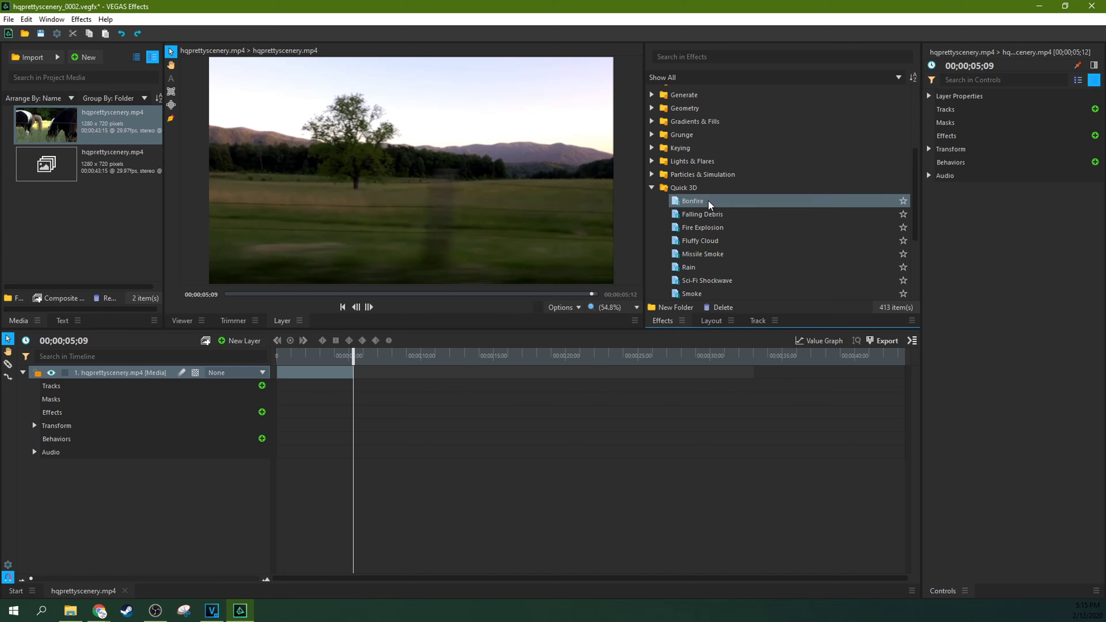
{"action": "left_click", "coordinate": [651, 188]}
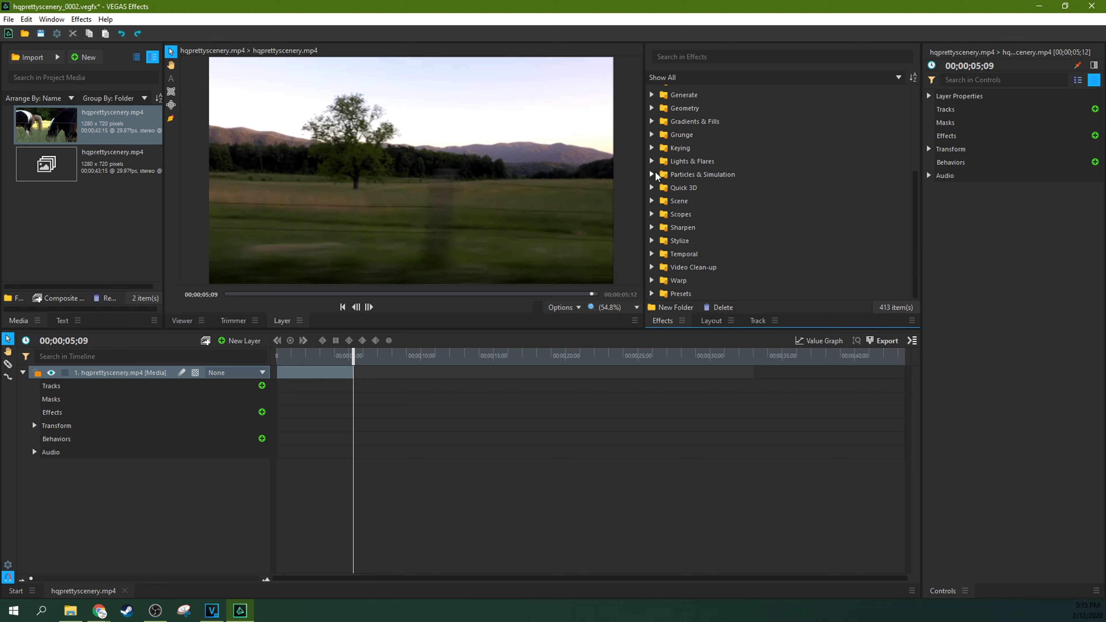
Peek into Lights & Flares, then open Stylize and pick up the Cartoon effect
{"action": "left_click", "coordinate": [651, 161]}
{"action": "left_click", "coordinate": [652, 160]}
{"action": "left_click", "coordinate": [652, 241]}
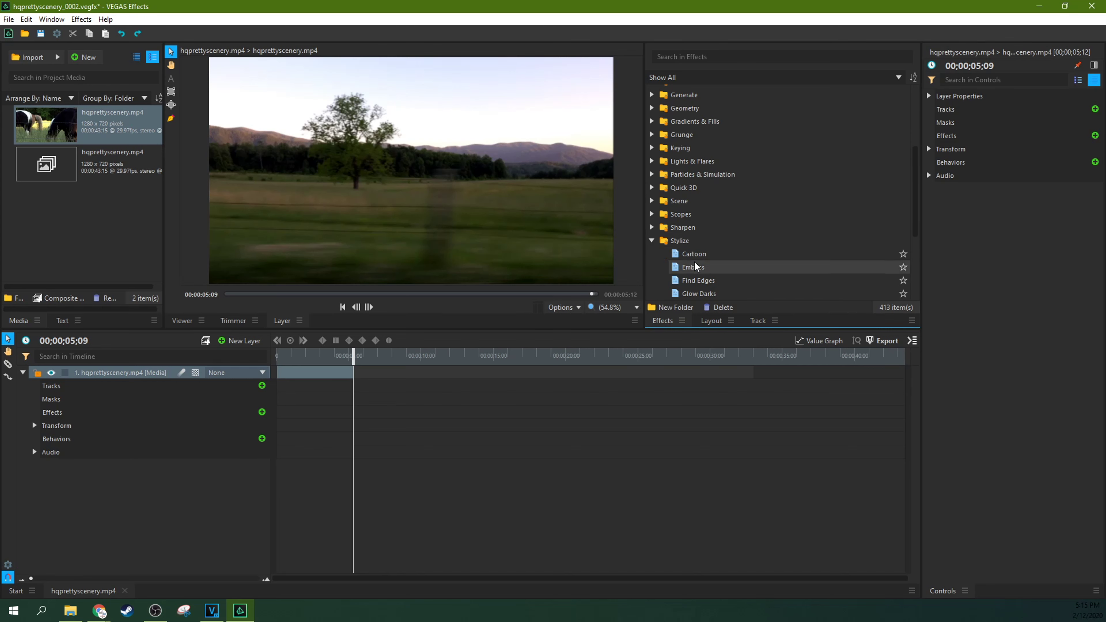
{"action": "left_click_drag", "start_coordinate": [698, 262], "coordinate": [686, 256]}
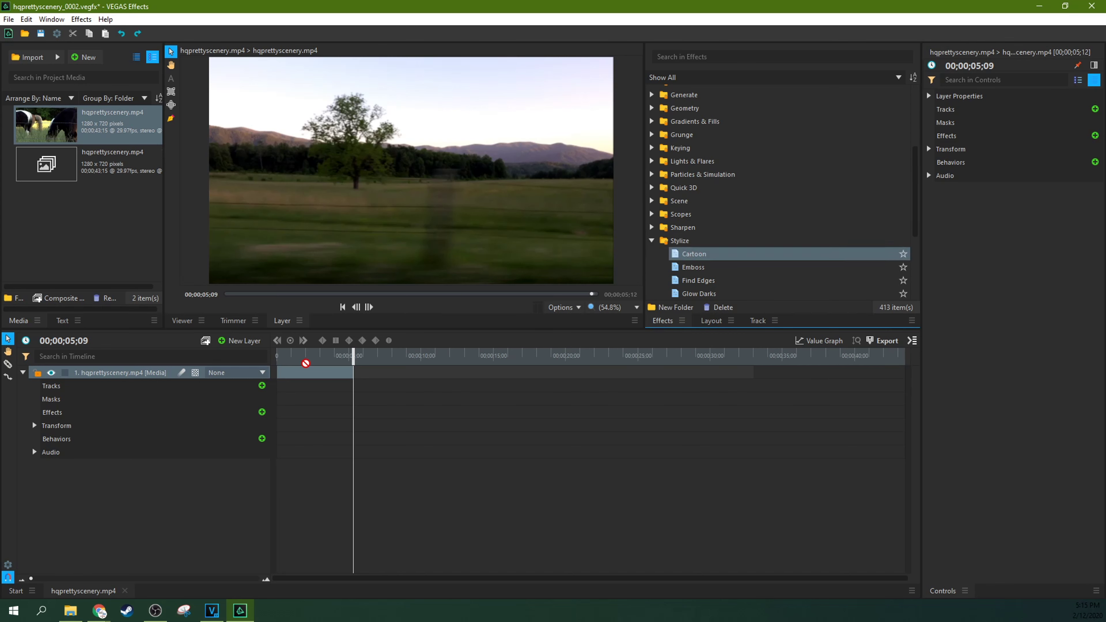
Drop Cartoon onto the scenery layer and expand its settings in the timeline and controls
{"action": "left_click_drag", "start_coordinate": [305, 363], "coordinate": [126, 375]}
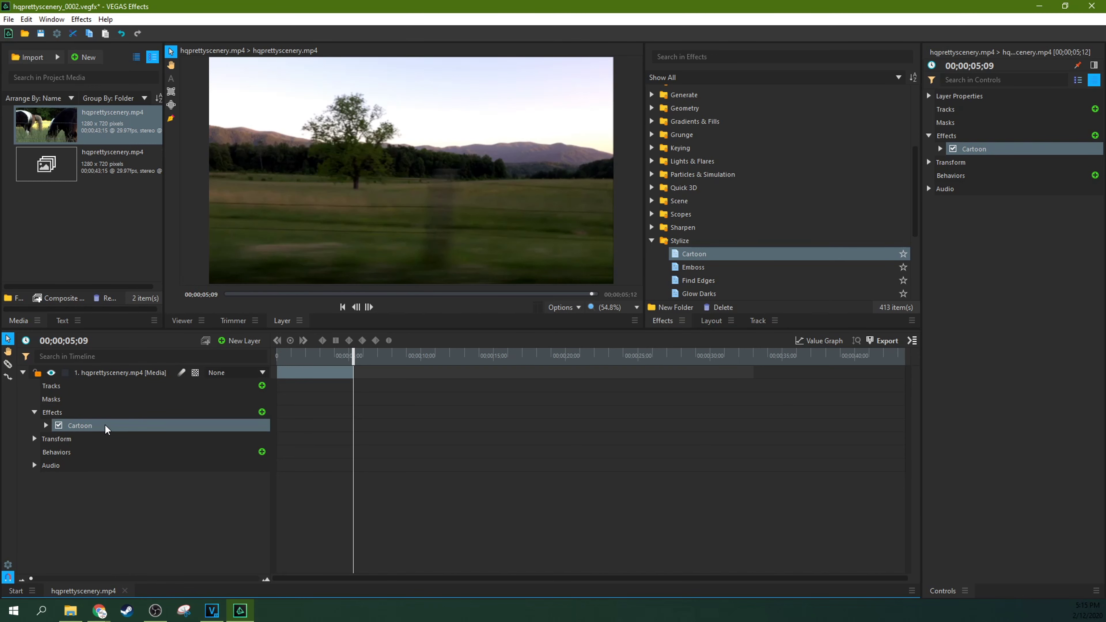
{"action": "left_click", "coordinate": [46, 425]}
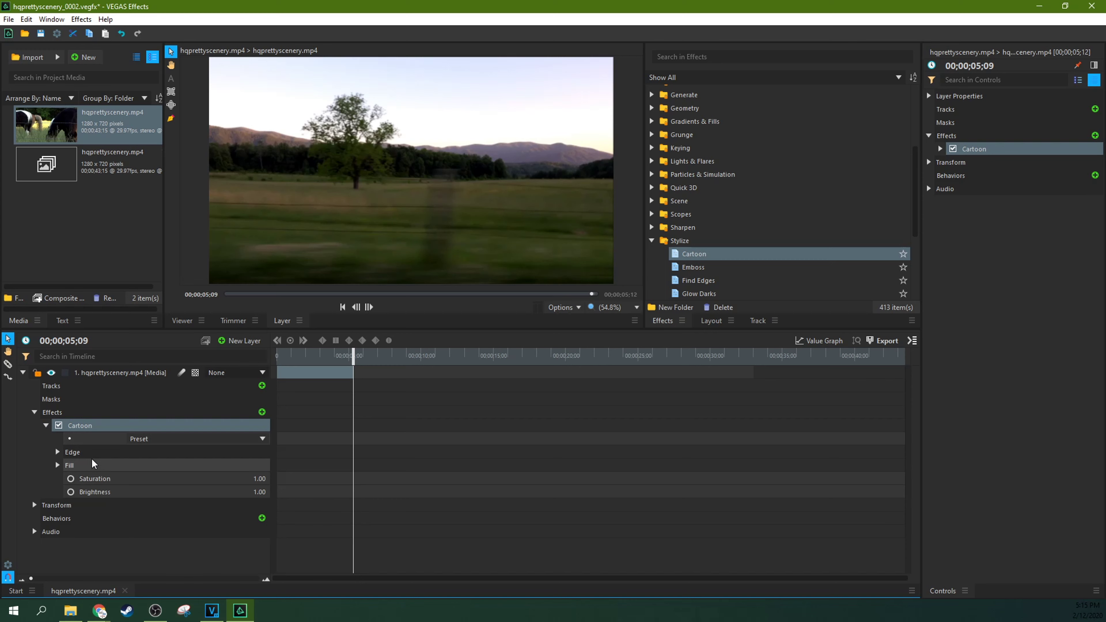
{"action": "left_click", "coordinate": [939, 149]}
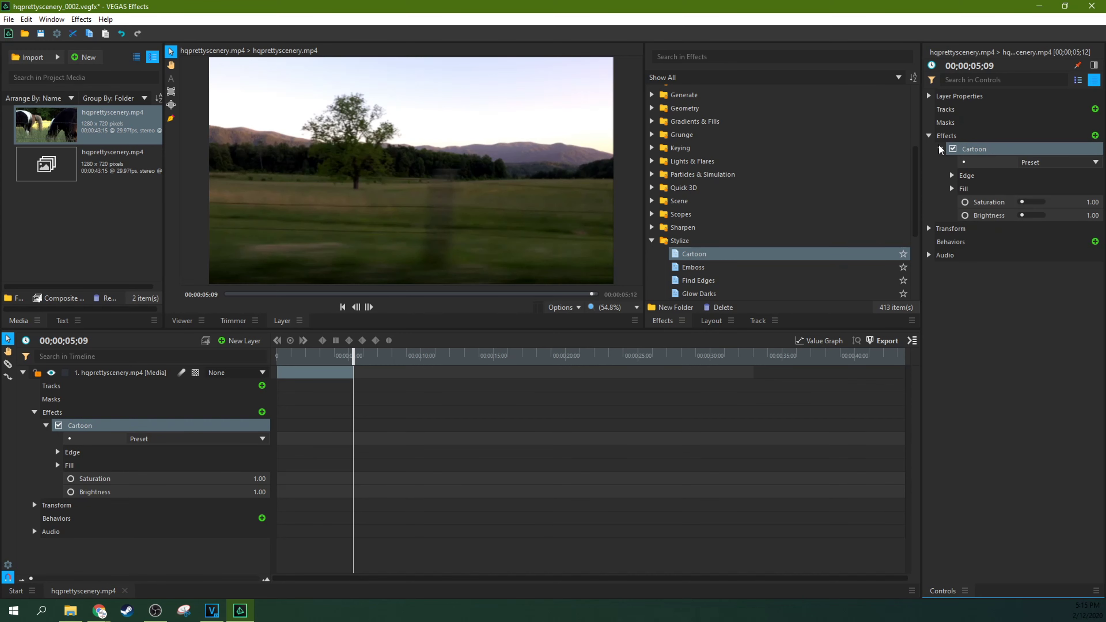
{"action": "left_click", "coordinate": [940, 150]}
{"action": "left_click", "coordinate": [939, 148]}
Expand Cartoon's Edge group and enable keyframes for edge colour, Saturation and Brightness
{"action": "left_click", "coordinate": [71, 457]}
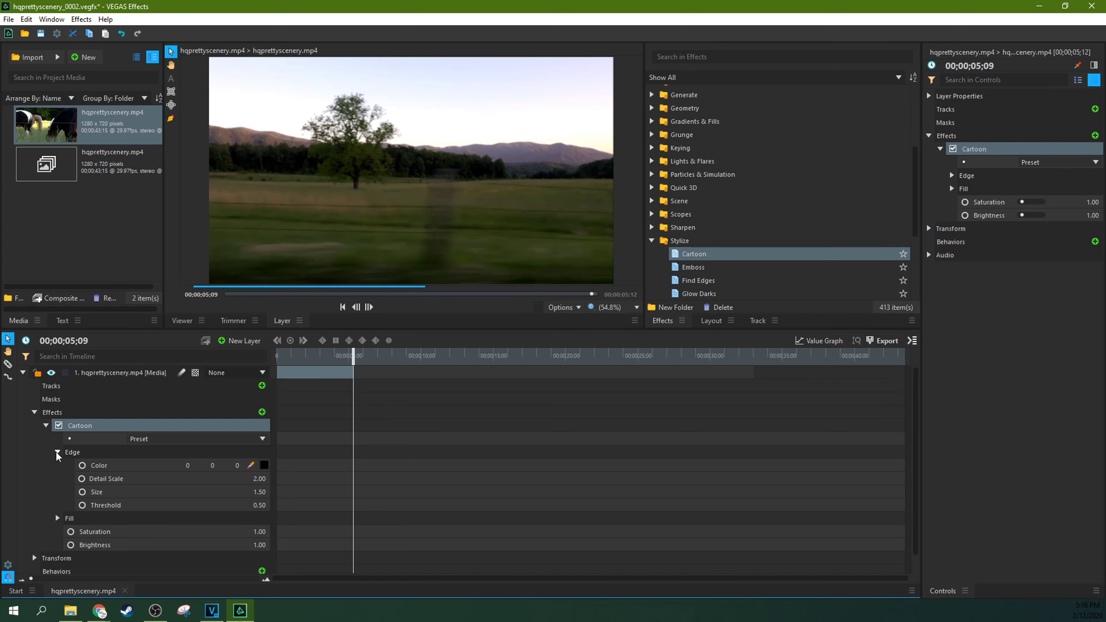
{"action": "left_click", "coordinate": [81, 465]}
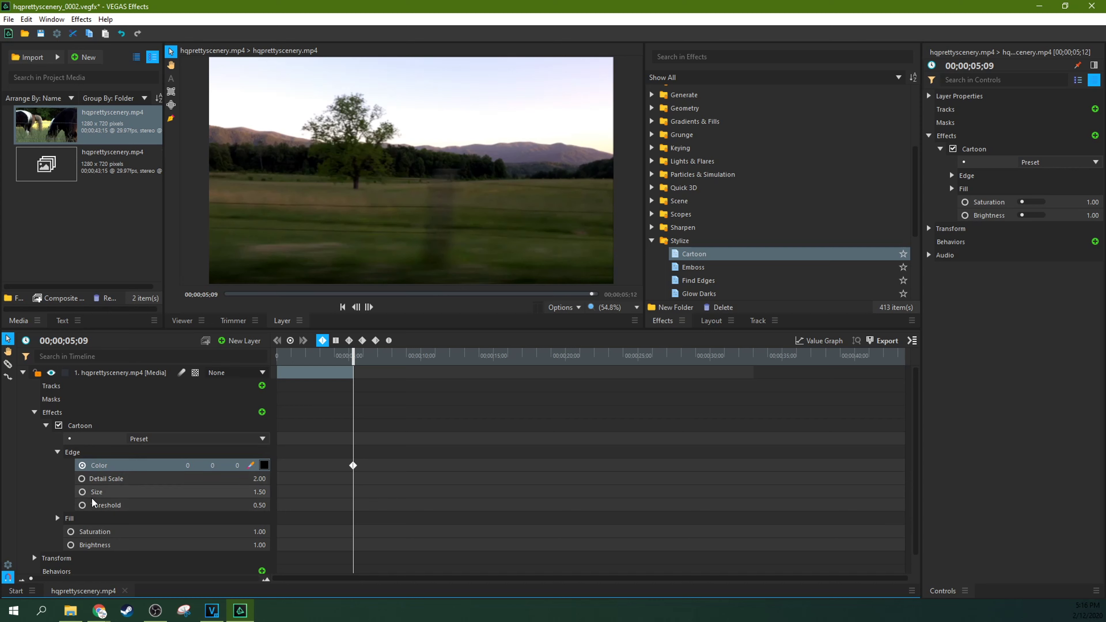
{"action": "left_click", "coordinate": [73, 531]}
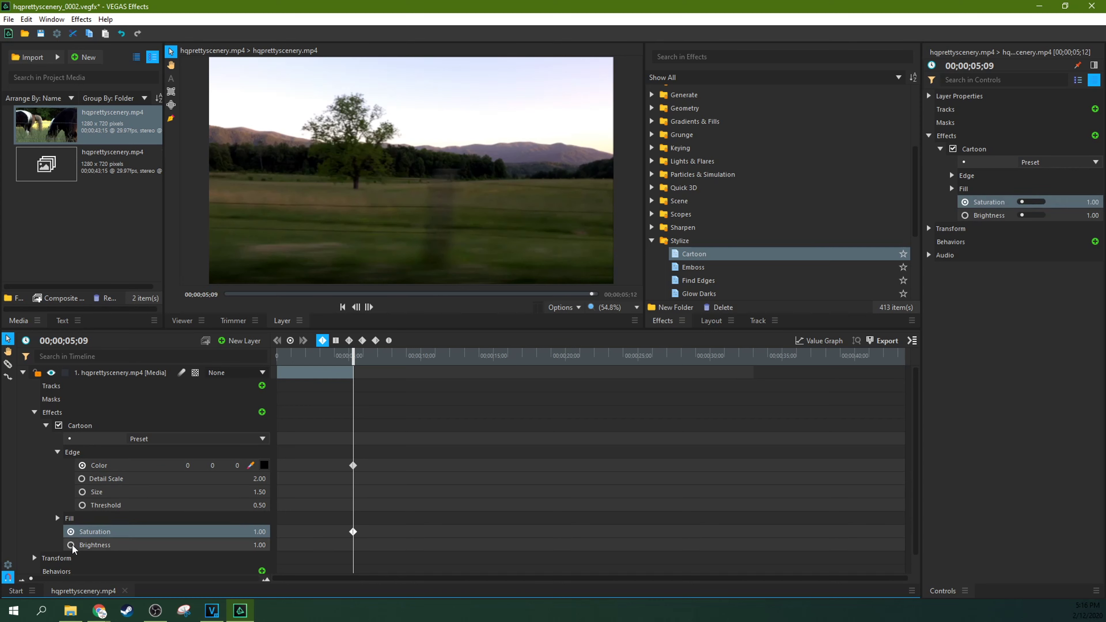
{"action": "left_click", "coordinate": [71, 545]}
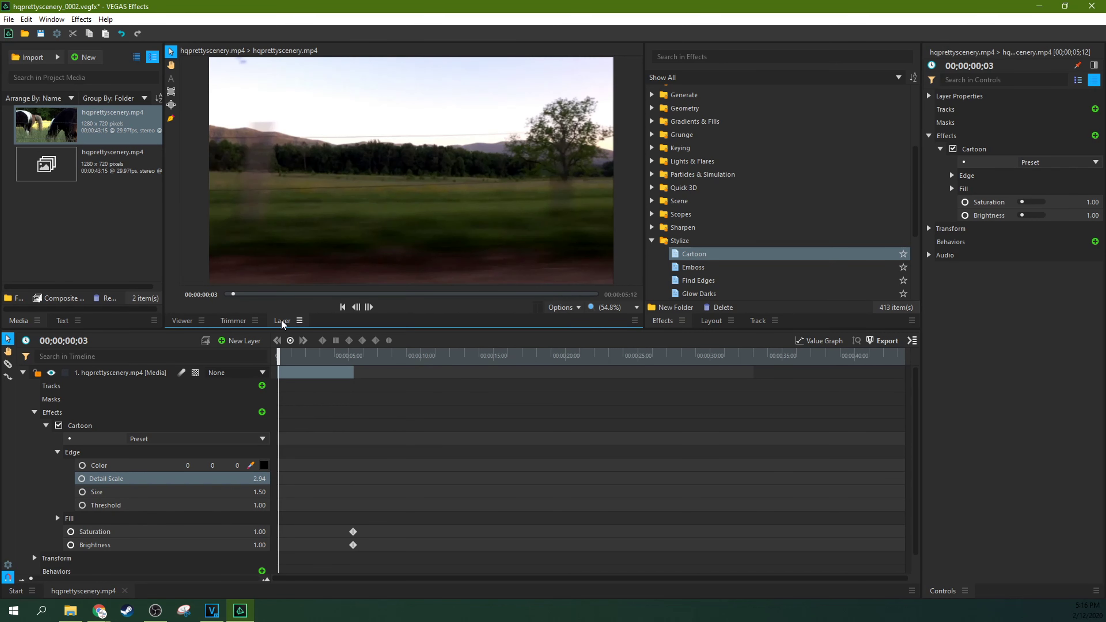
{"action": "left_click", "coordinate": [148, 376]}
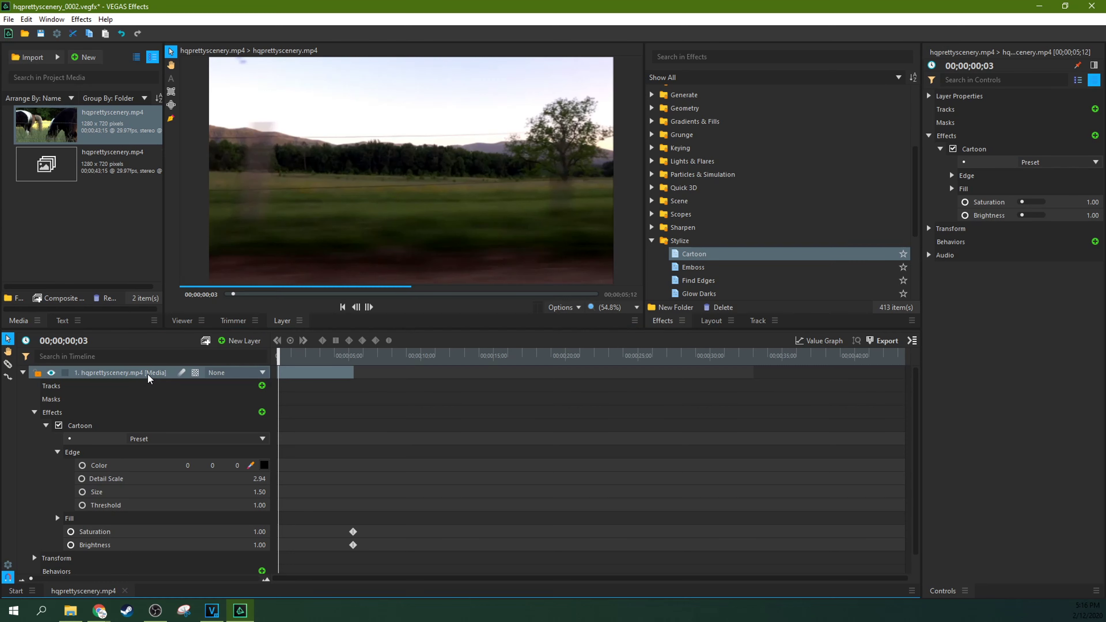
Lower the Cartoon edge Detail Scale, comparing composited and single-layer previews
{"action": "left_click", "coordinate": [180, 321]}
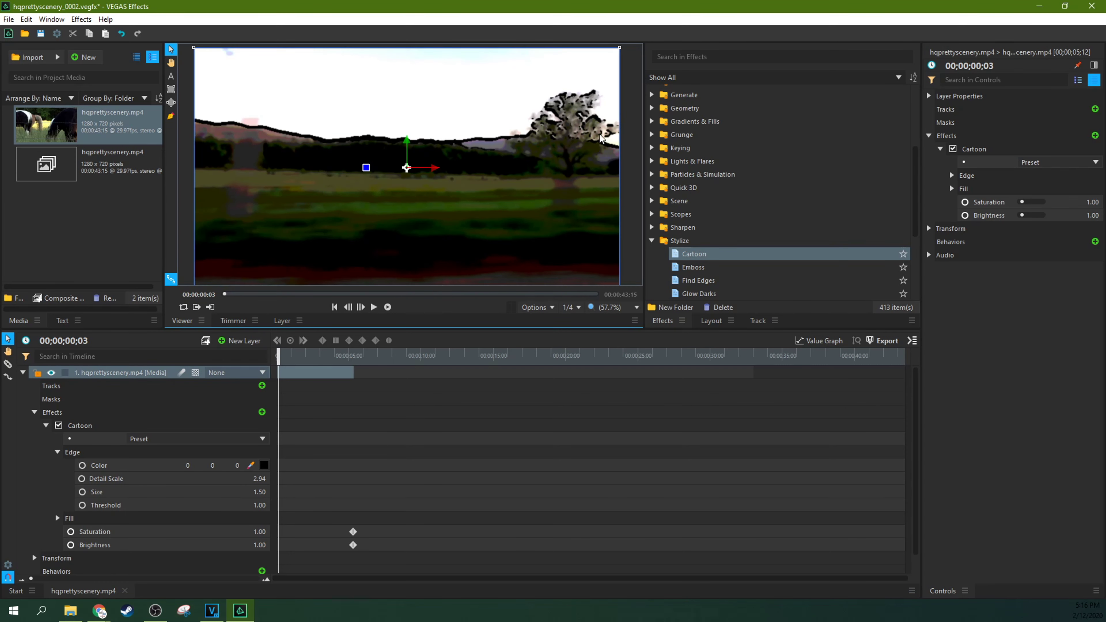
{"action": "left_click_drag", "start_coordinate": [257, 478], "coordinate": [179, 479]}
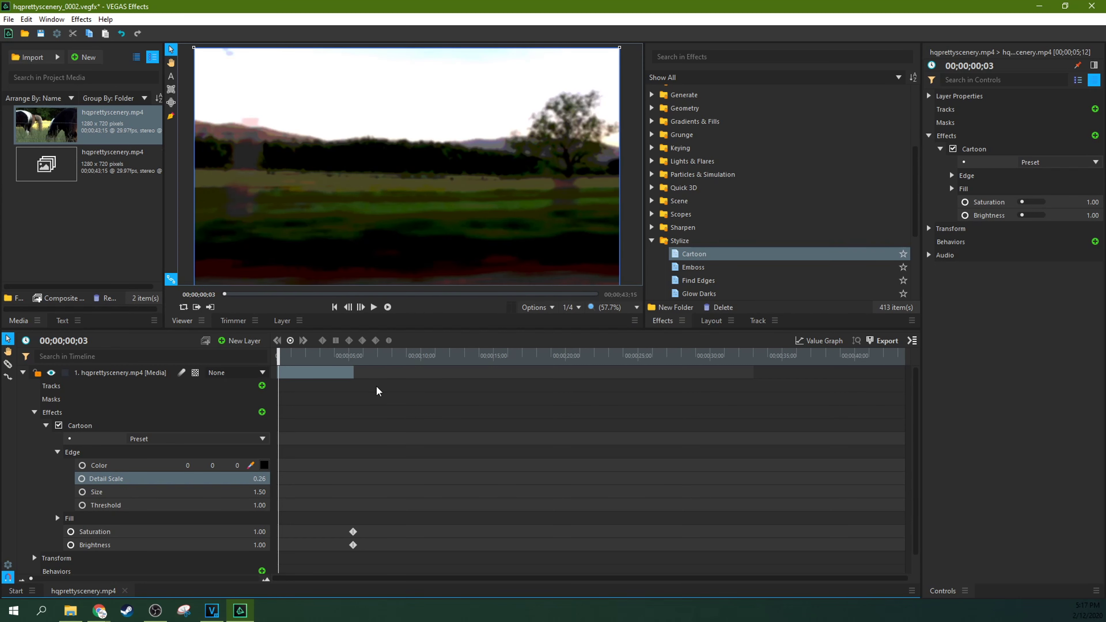
{"action": "left_click", "coordinate": [289, 323]}
{"action": "left_click", "coordinate": [190, 323]}
{"action": "mouse_move", "coordinate": [248, 478]}
{"action": "left_mouse_down"}
{"action": "mouse_move", "coordinate": [274, 478]}
{"action": "mouse_move", "coordinate": [231, 478]}
{"action": "left_mouse_up"}
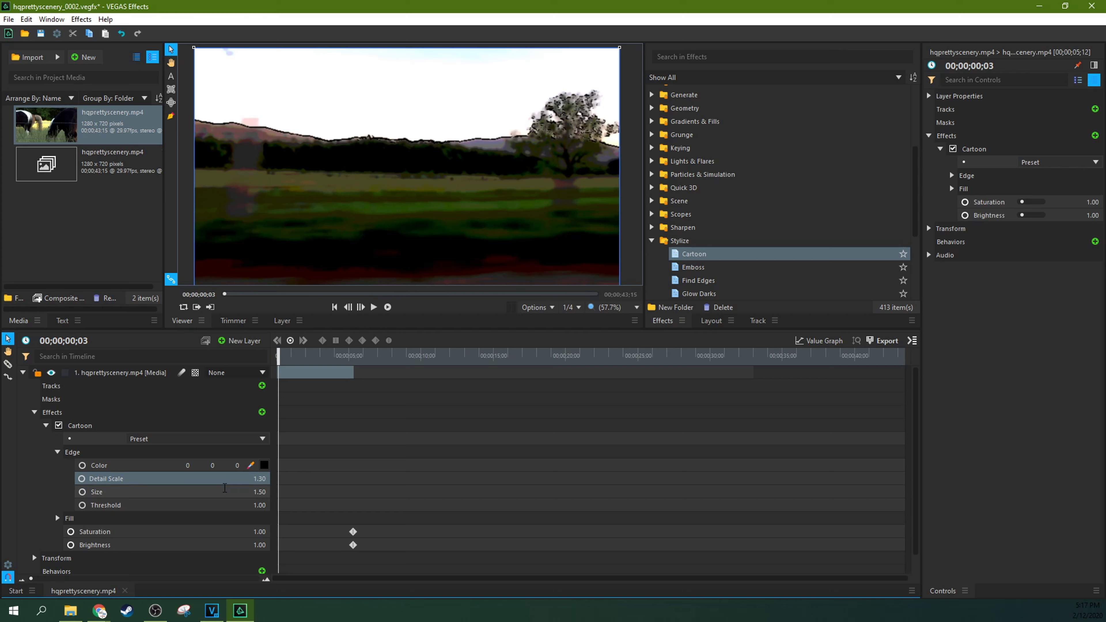
Set the Cartoon edge Size to 2, then thin it to 0.42
{"action": "left_click", "coordinate": [255, 491]}
{"action": "type", "text": "2"}
{"action": "key", "text": "Return"}
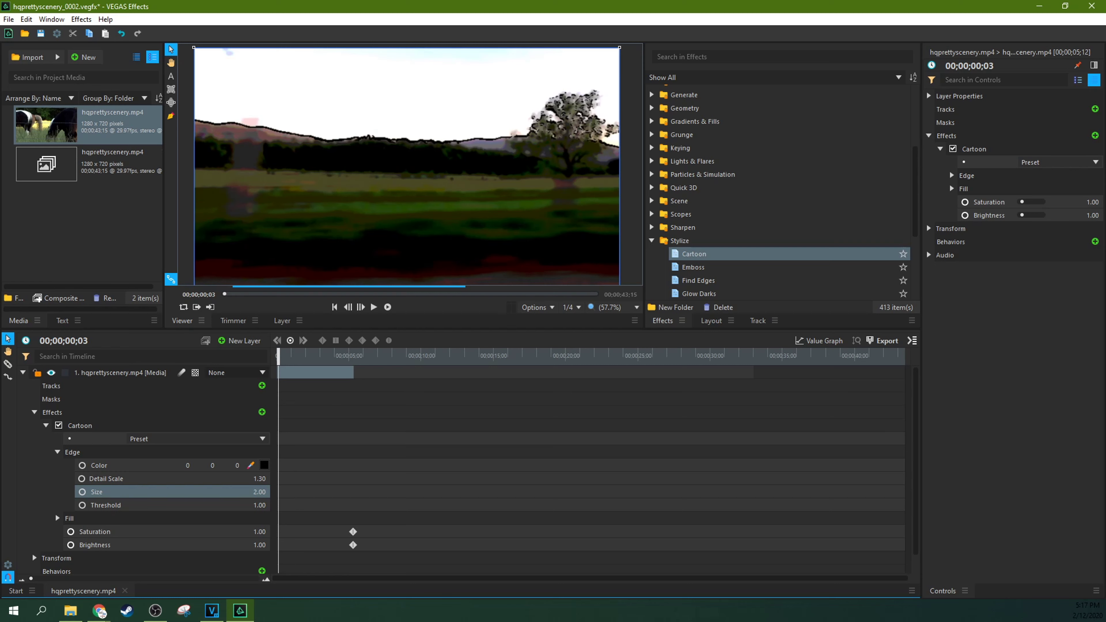
{"action": "mouse_move", "coordinate": [259, 491]}
{"action": "left_mouse_down"}
{"action": "mouse_move", "coordinate": [226, 492]}
{"action": "mouse_move", "coordinate": [259, 492]}
{"action": "left_mouse_up"}
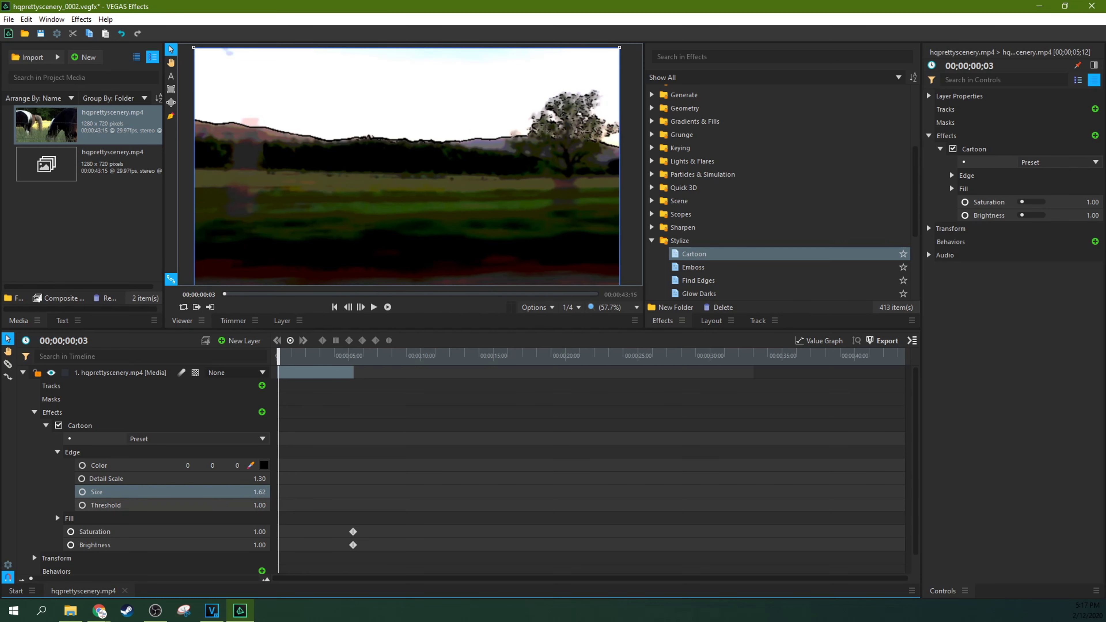
Set the edge Threshold to 0.21 and play a preview of the cartoon look
{"action": "left_click_drag", "start_coordinate": [259, 505], "coordinate": [226, 504]}
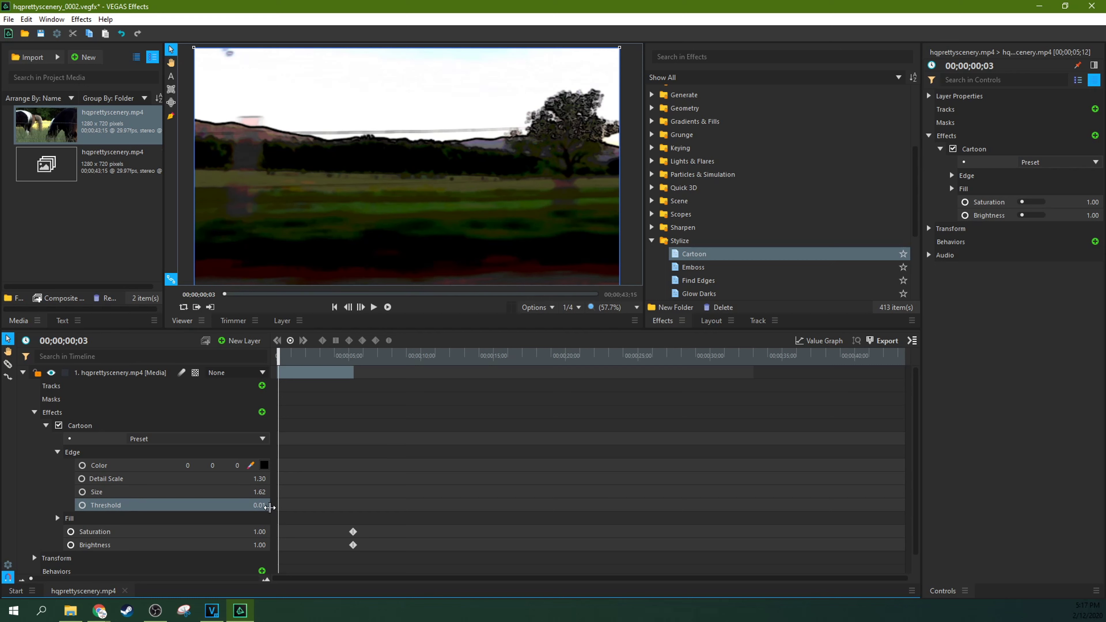
{"action": "left_click_drag", "start_coordinate": [258, 505], "coordinate": [289, 426]}
{"action": "left_click", "coordinate": [373, 307]}
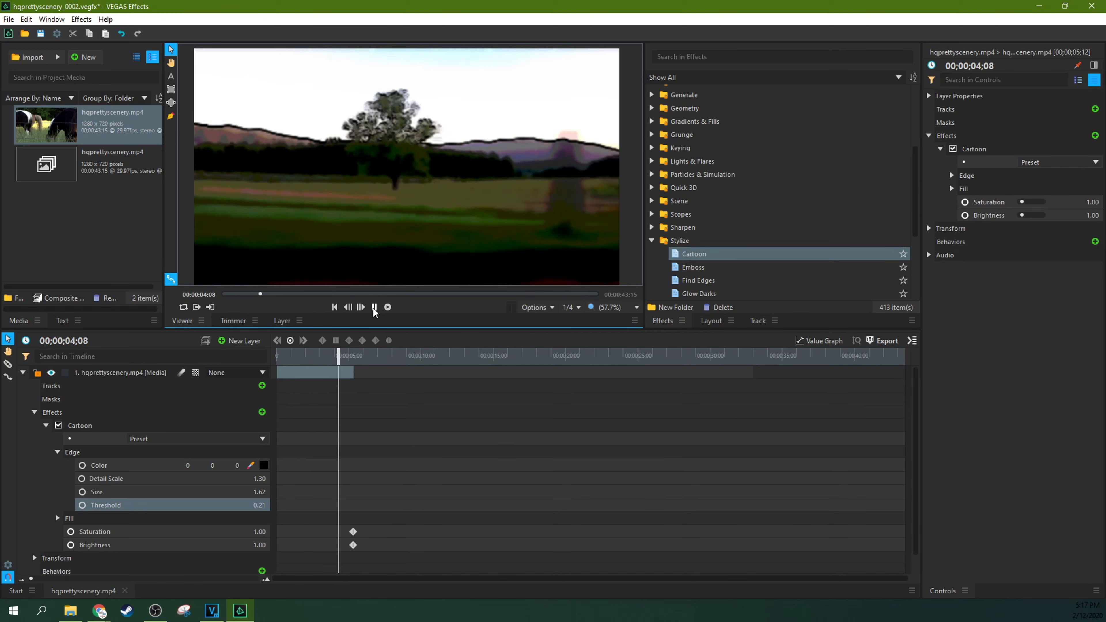
{"action": "left_click", "coordinate": [373, 309]}
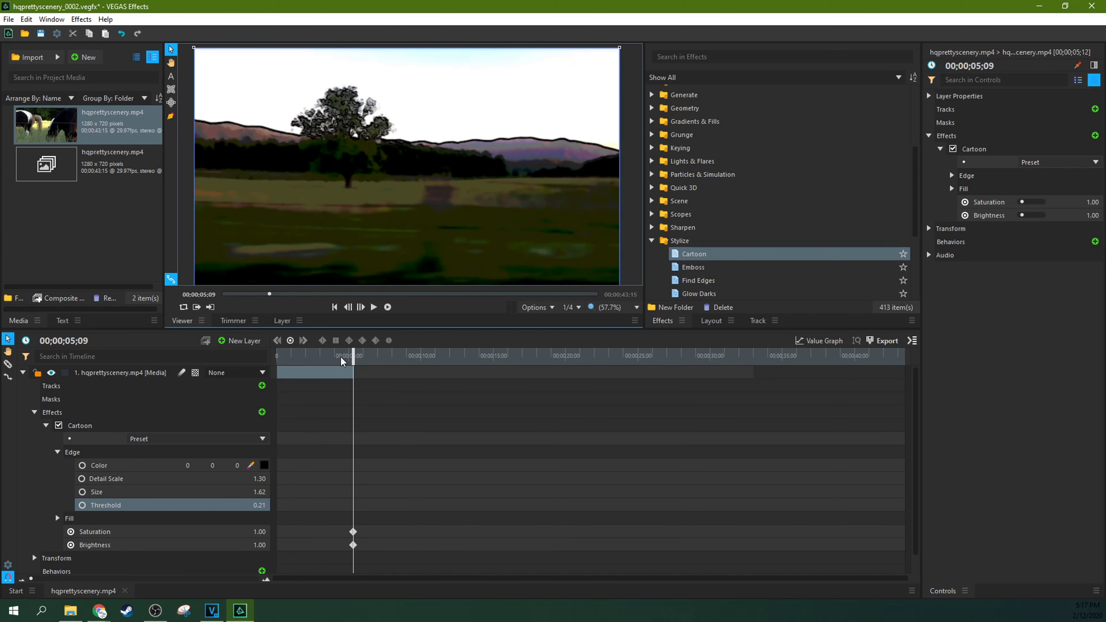
{"action": "left_click", "coordinate": [303, 372]}
Select the Cartoon effect on the scenery layer and delete it
{"action": "left_click", "coordinate": [301, 355]}
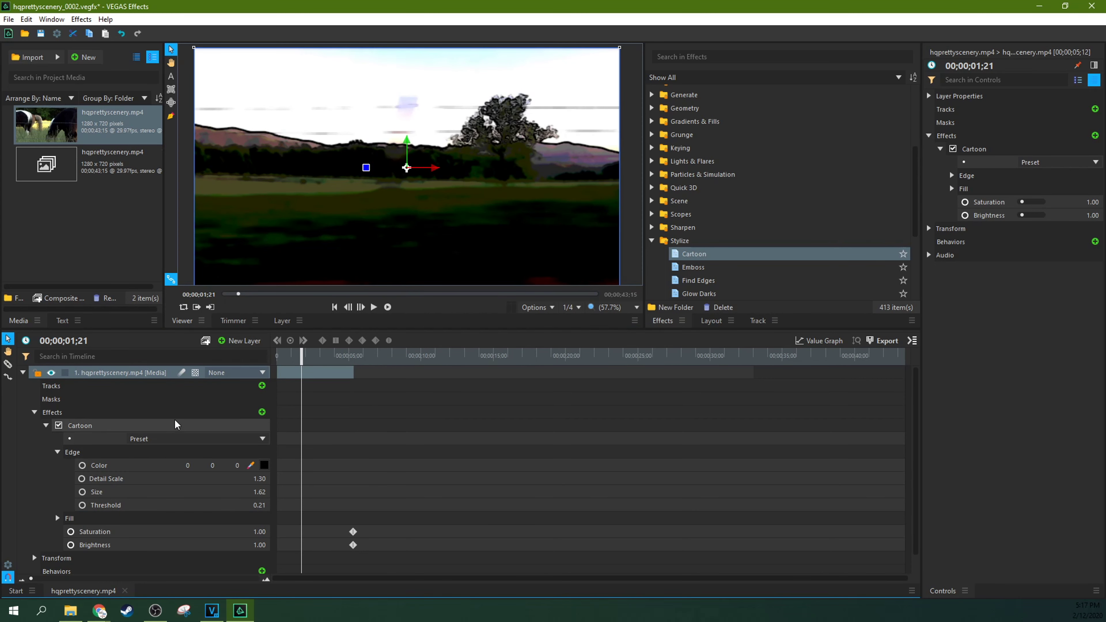
{"action": "left_click", "coordinate": [106, 427]}
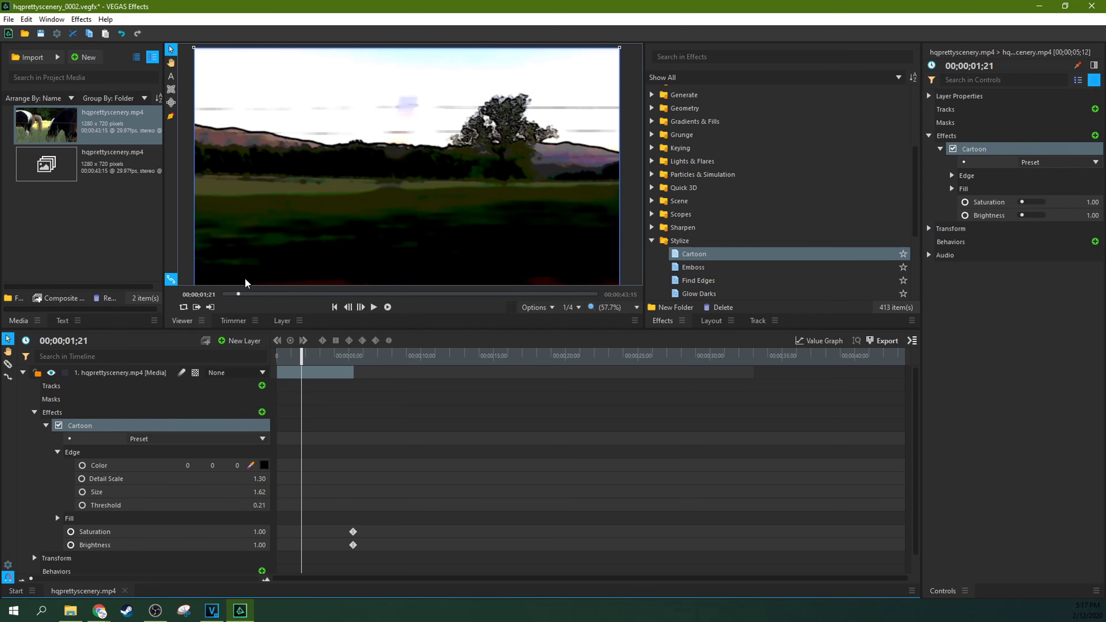
{"action": "key", "text": "Delete"}
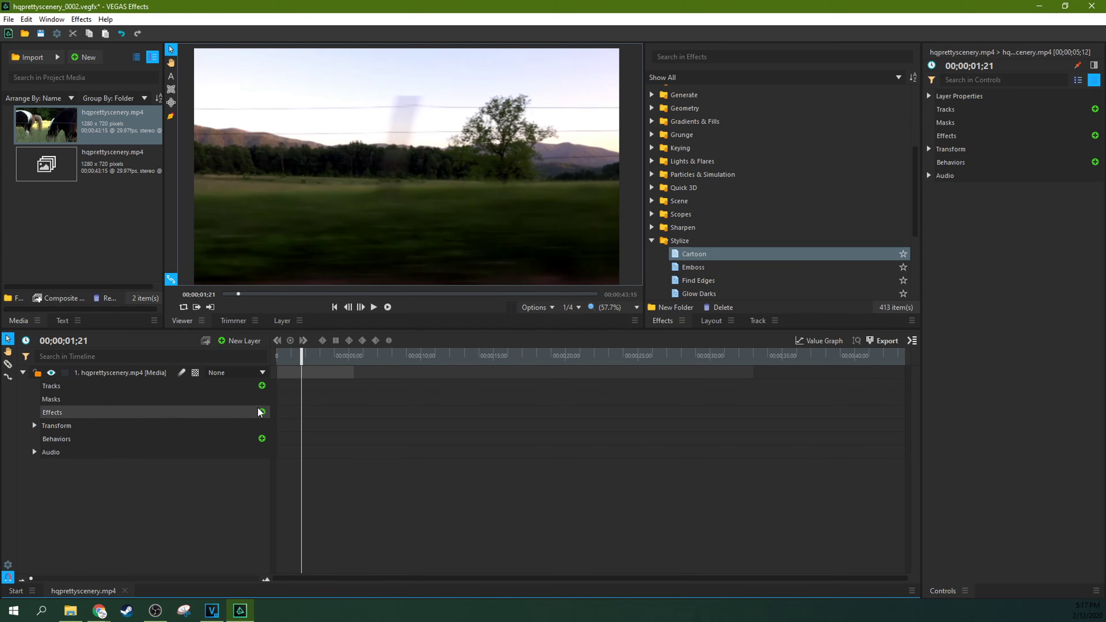
Collapse Stylize, open Quick 3D, and drag Bonfire onto the timeline as a new layer
{"action": "left_click", "coordinate": [651, 240]}
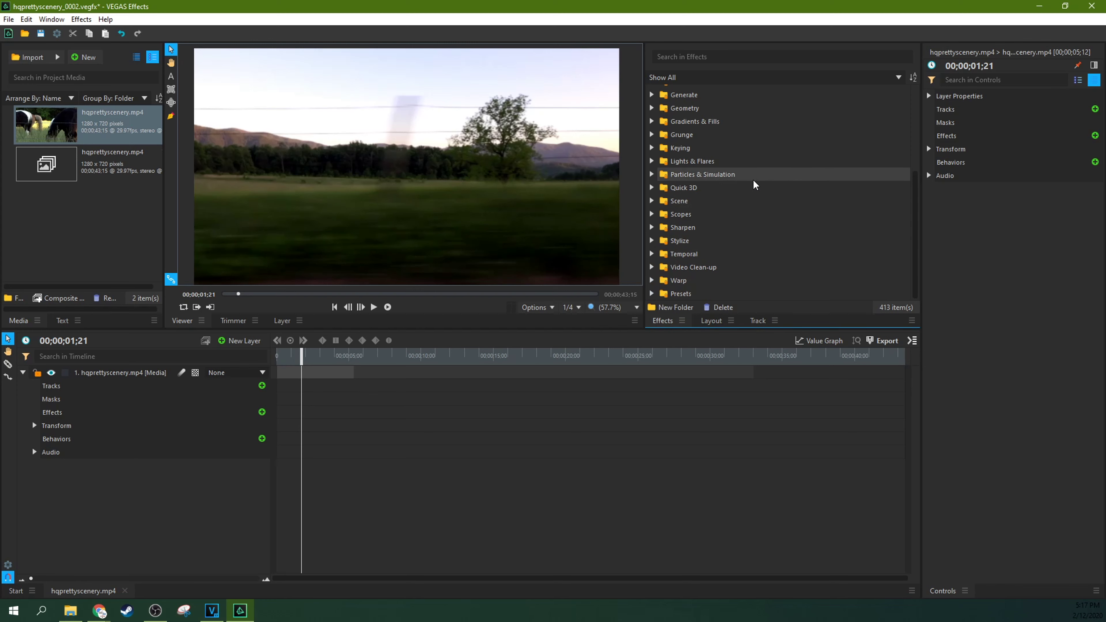
{"action": "left_click", "coordinate": [652, 189]}
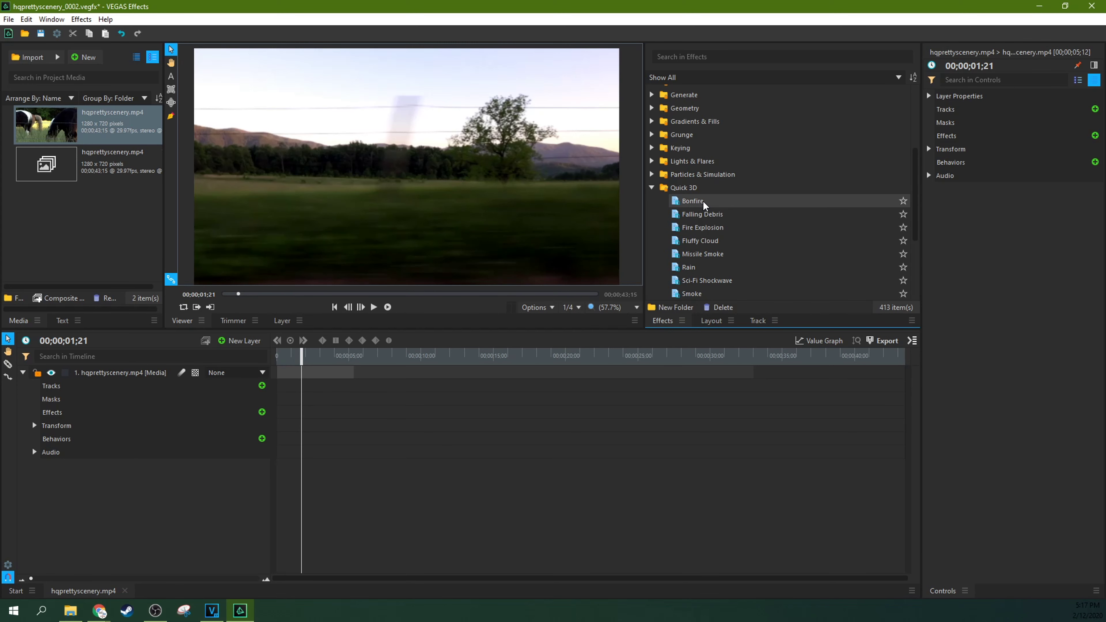
{"action": "left_click_drag", "start_coordinate": [704, 206], "coordinate": [144, 472]}
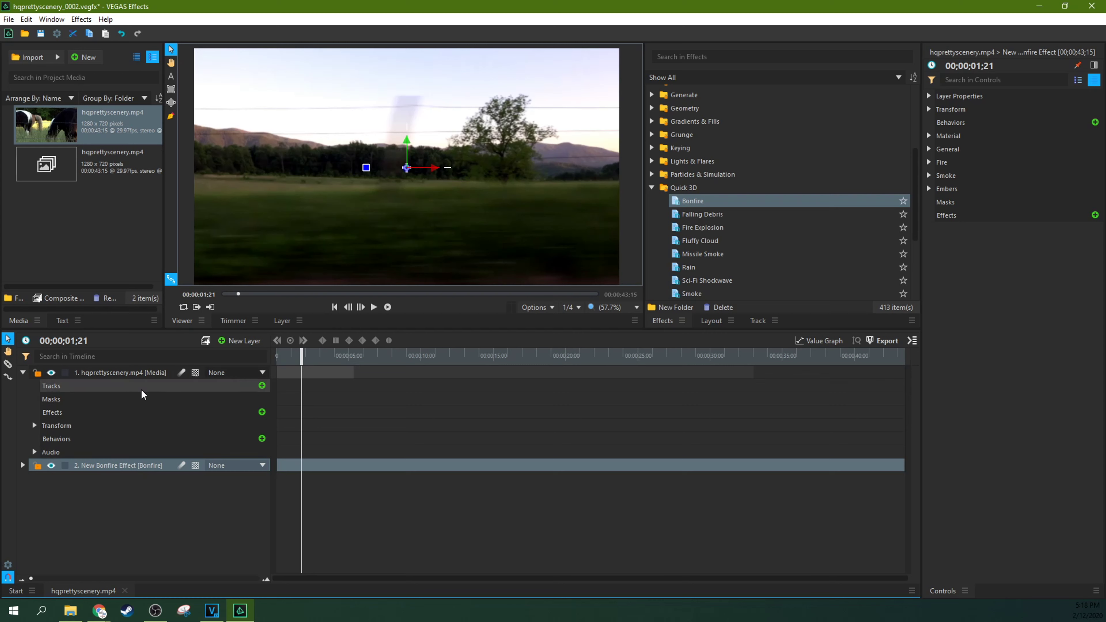
Put Bonfire above the scenery at frame 0, rotate it about 90 degrees and lower it slightly
{"action": "mouse_move", "coordinate": [145, 376]}
{"action": "left_mouse_down"}
{"action": "mouse_move", "coordinate": [123, 477]}
{"action": "mouse_move", "coordinate": [128, 375]}
{"action": "left_mouse_up"}
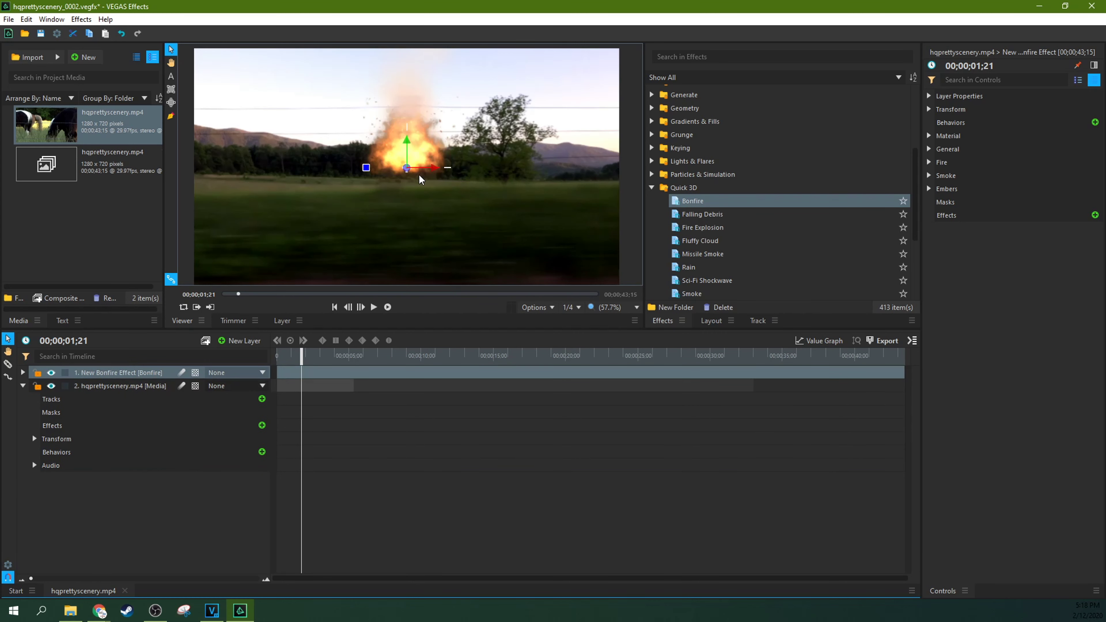
{"action": "left_click_drag", "start_coordinate": [301, 355], "coordinate": [273, 357]}
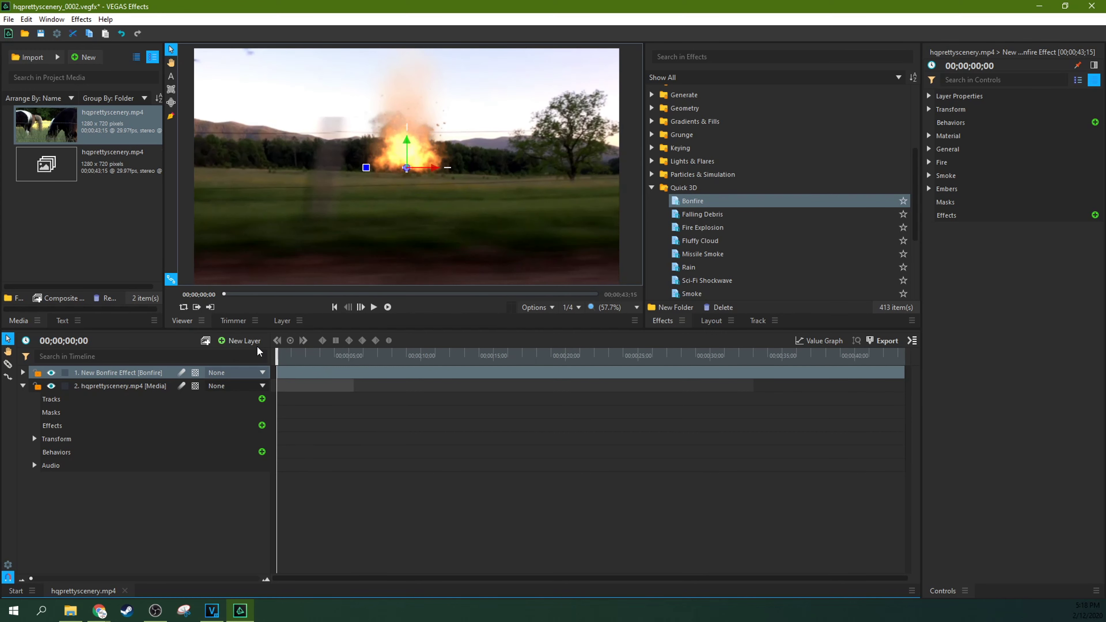
{"action": "left_click", "coordinate": [23, 373]}
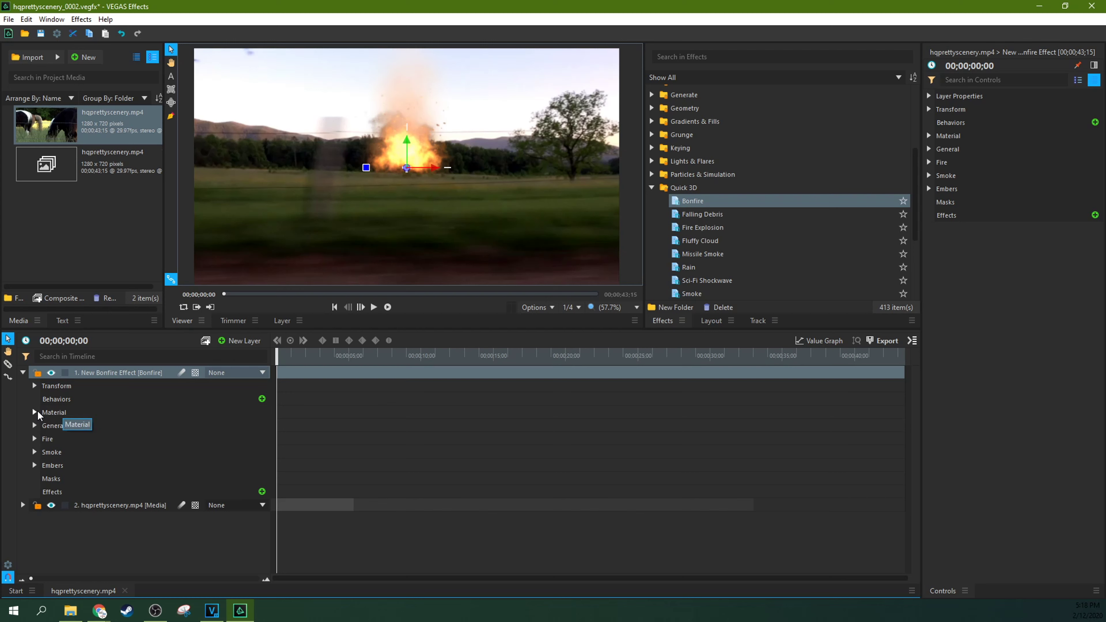
{"action": "left_click_drag", "start_coordinate": [438, 174], "coordinate": [397, 179]}
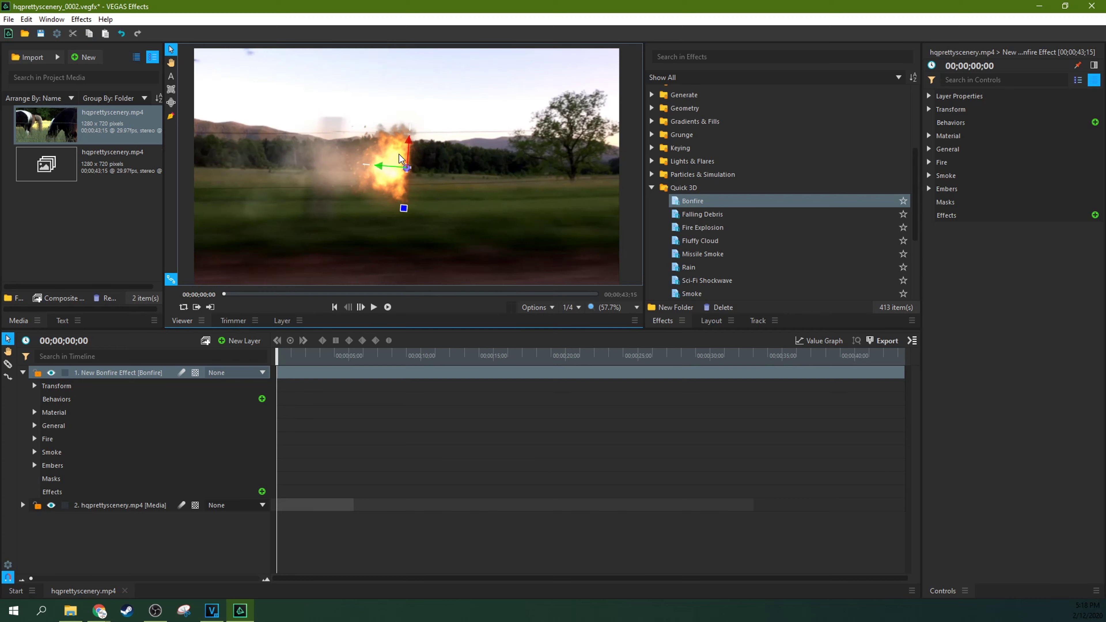
{"action": "left_click_drag", "start_coordinate": [409, 132], "coordinate": [434, 179]}
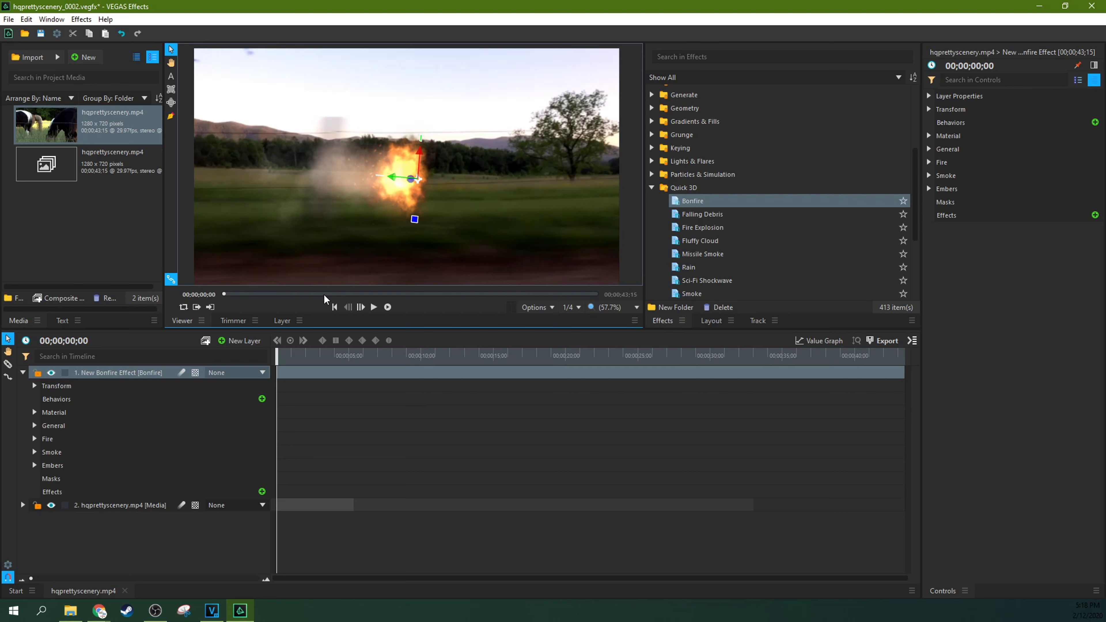
Trim the Bonfire layer to end near 5 seconds, then replay from the start to check
{"action": "left_click", "coordinate": [293, 371]}
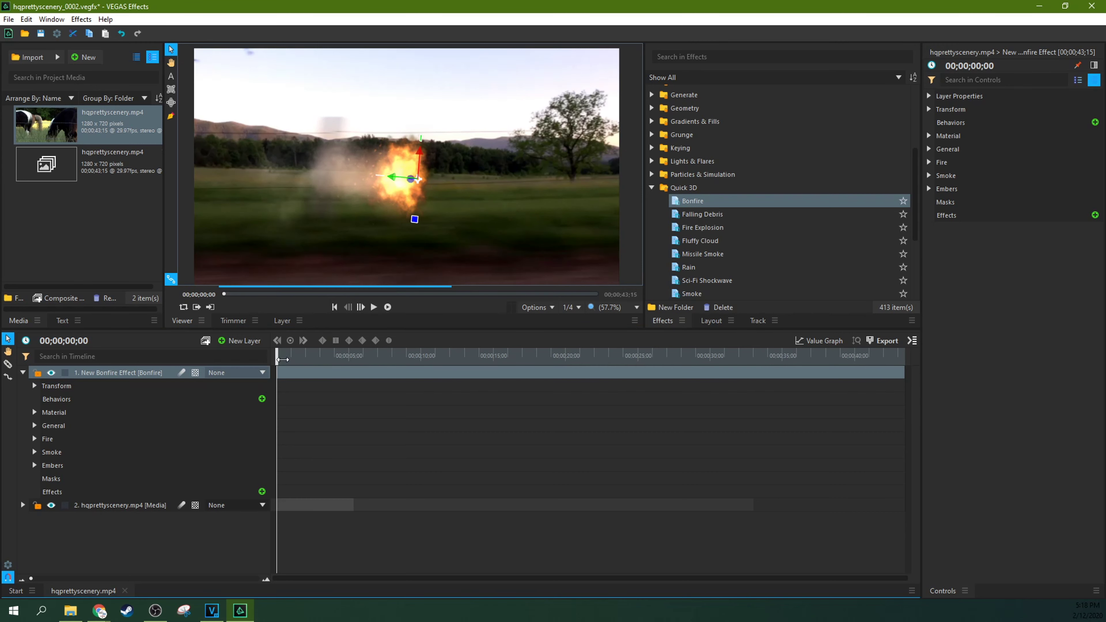
{"action": "left_click", "coordinate": [373, 307]}
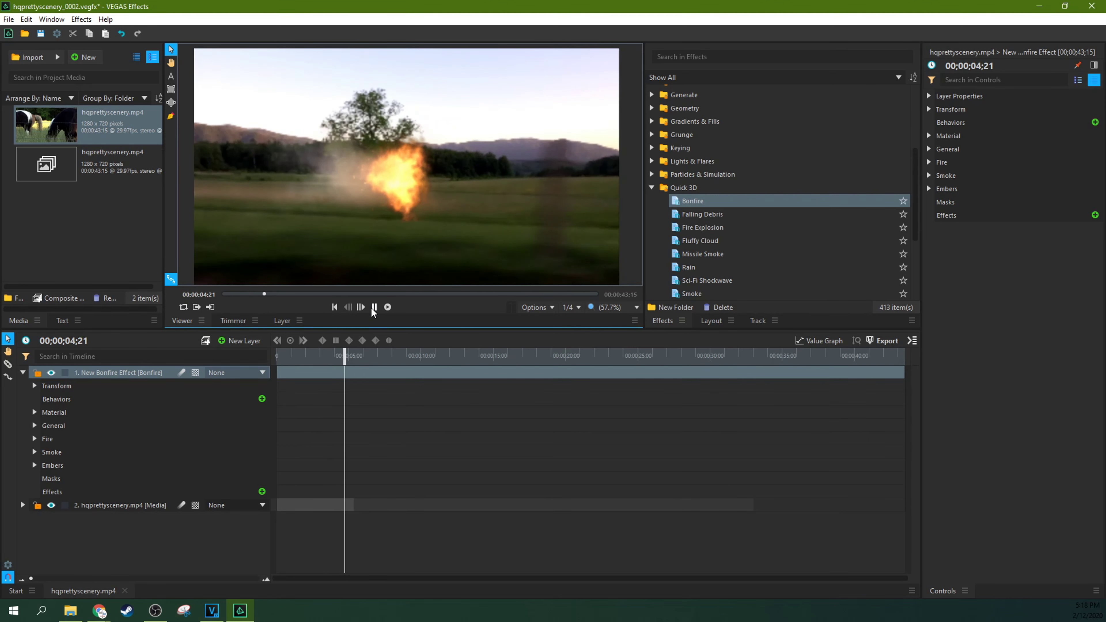
{"action": "left_click", "coordinate": [374, 307]}
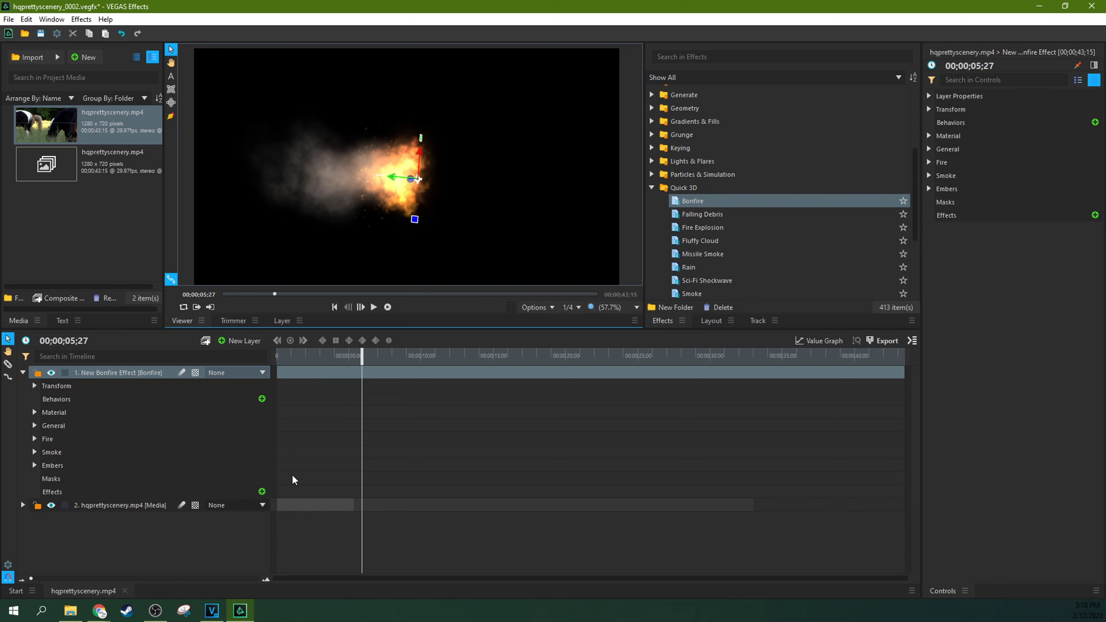
{"action": "left_click_drag", "start_coordinate": [902, 373], "coordinate": [353, 374]}
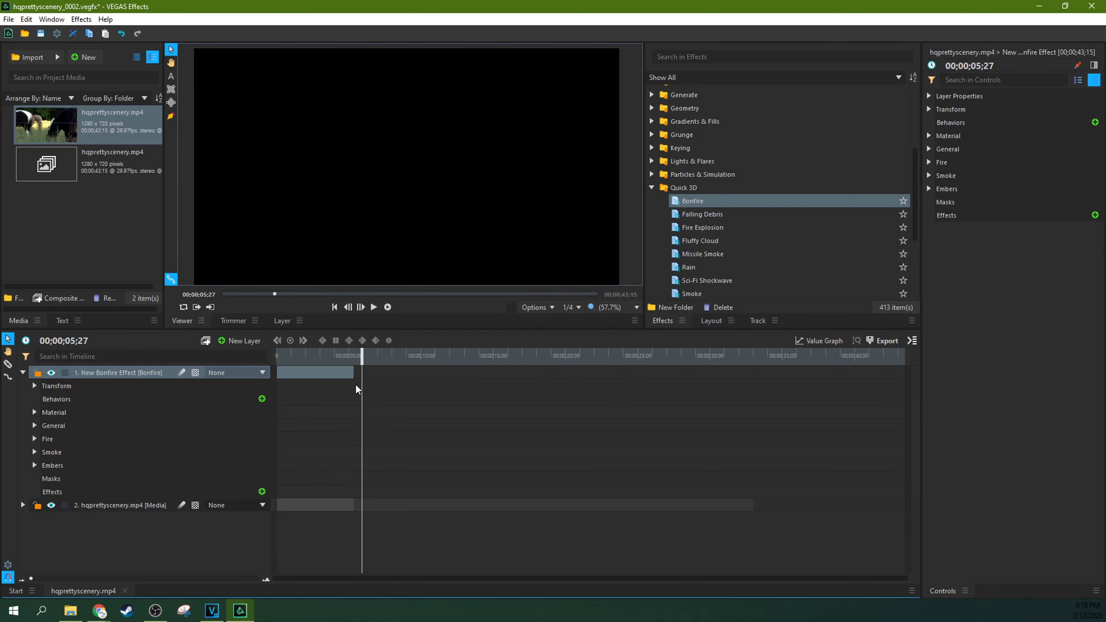
{"action": "left_click", "coordinate": [334, 306]}
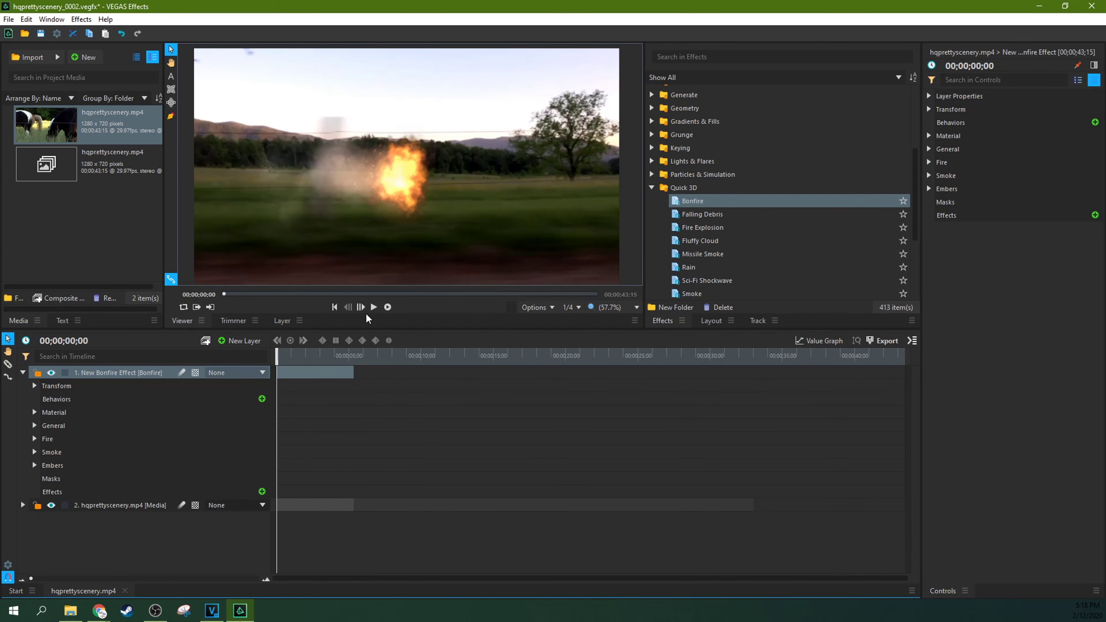
{"action": "left_click", "coordinate": [373, 306]}
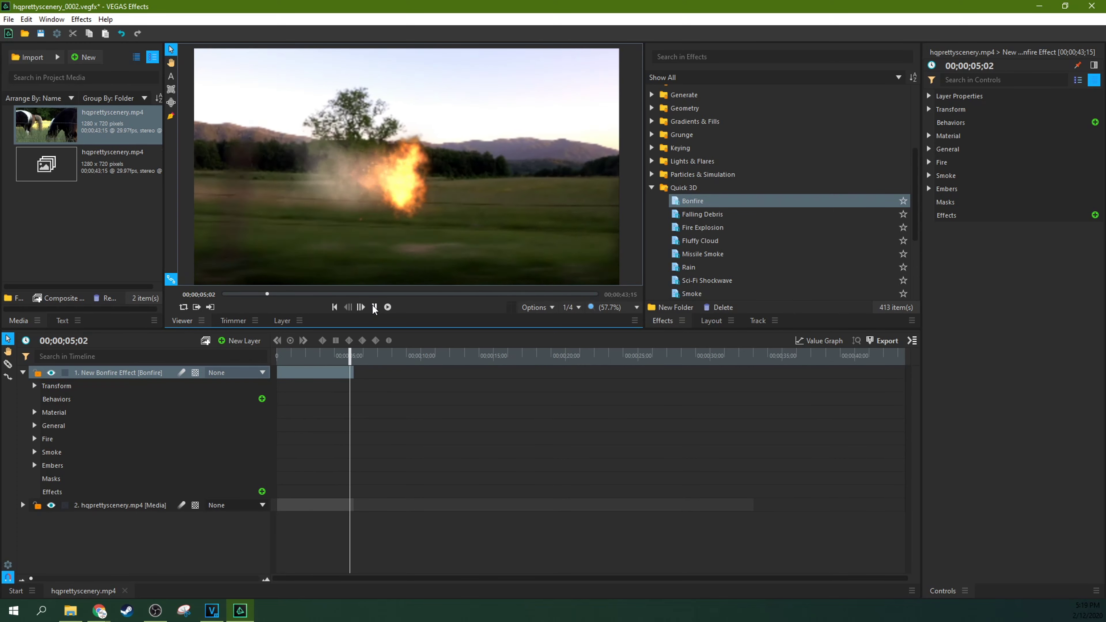
{"action": "key", "text": "space"}
{"action": "key", "text": "Home"}
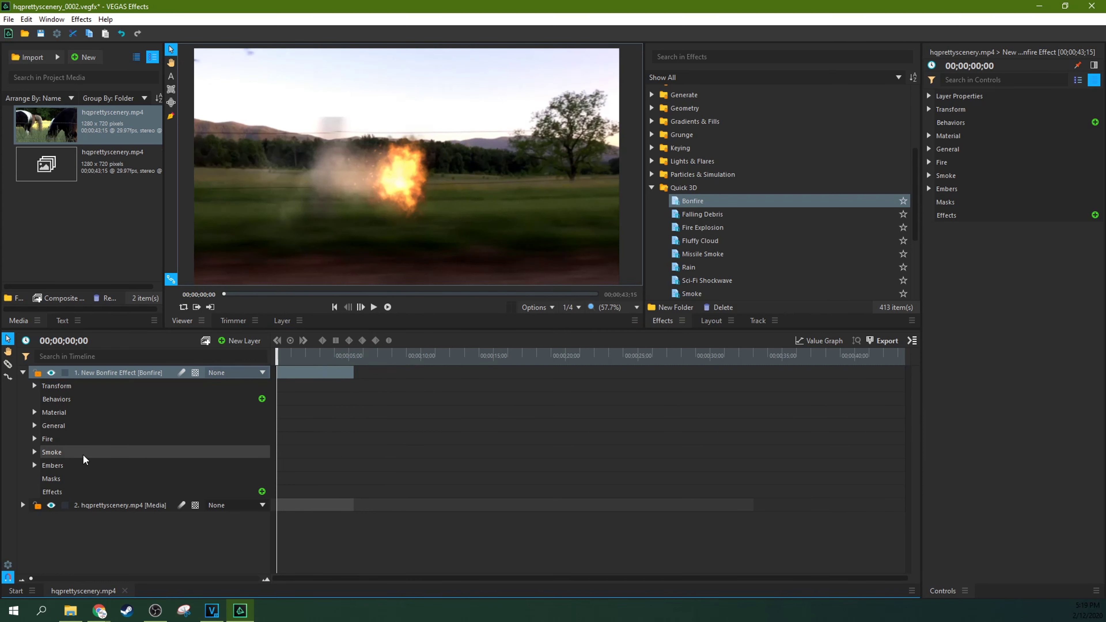
Keyframe the bonfire's Fire Intensity at 95 on the first frame
{"action": "left_click", "coordinate": [91, 440]}
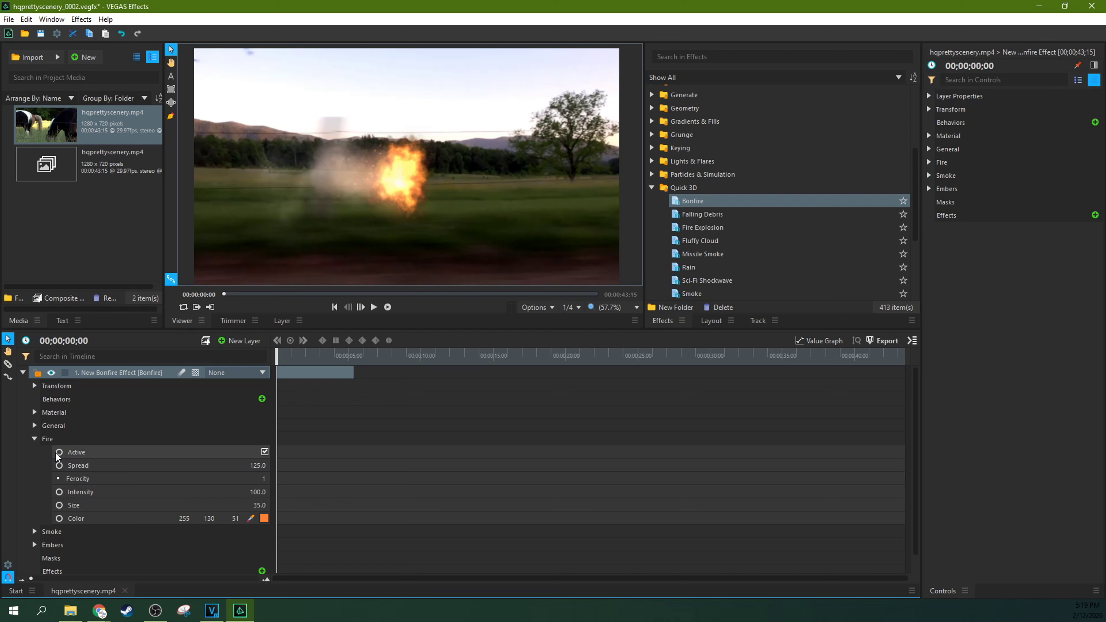
{"action": "left_click", "coordinate": [59, 492]}
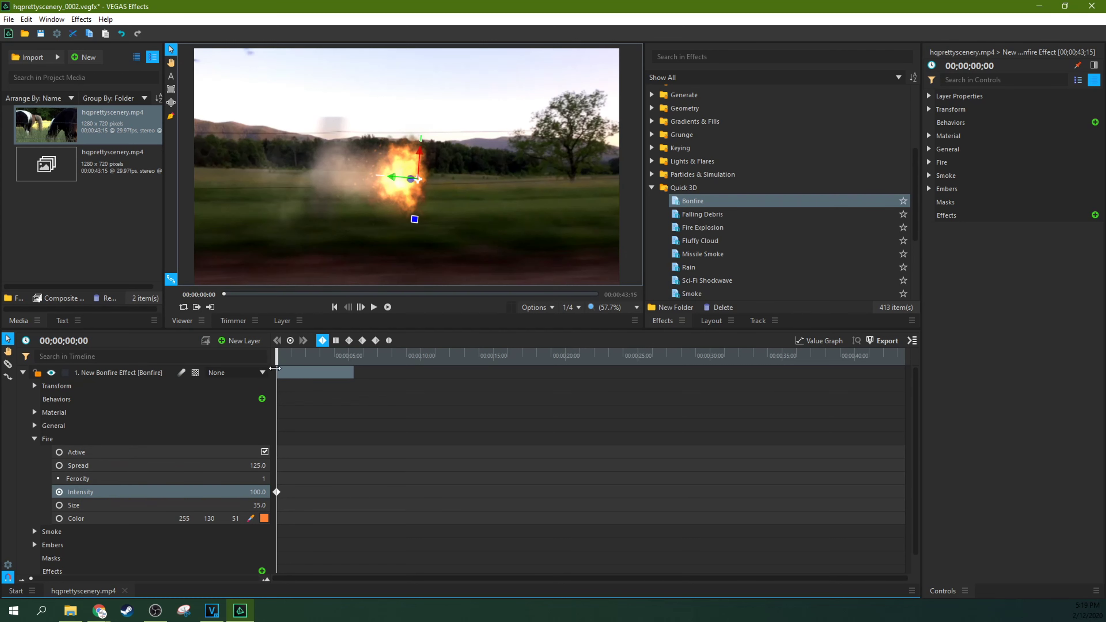
{"action": "left_click_drag", "start_coordinate": [274, 368], "coordinate": [271, 358]}
{"action": "left_click_drag", "start_coordinate": [256, 491], "coordinate": [279, 492]}
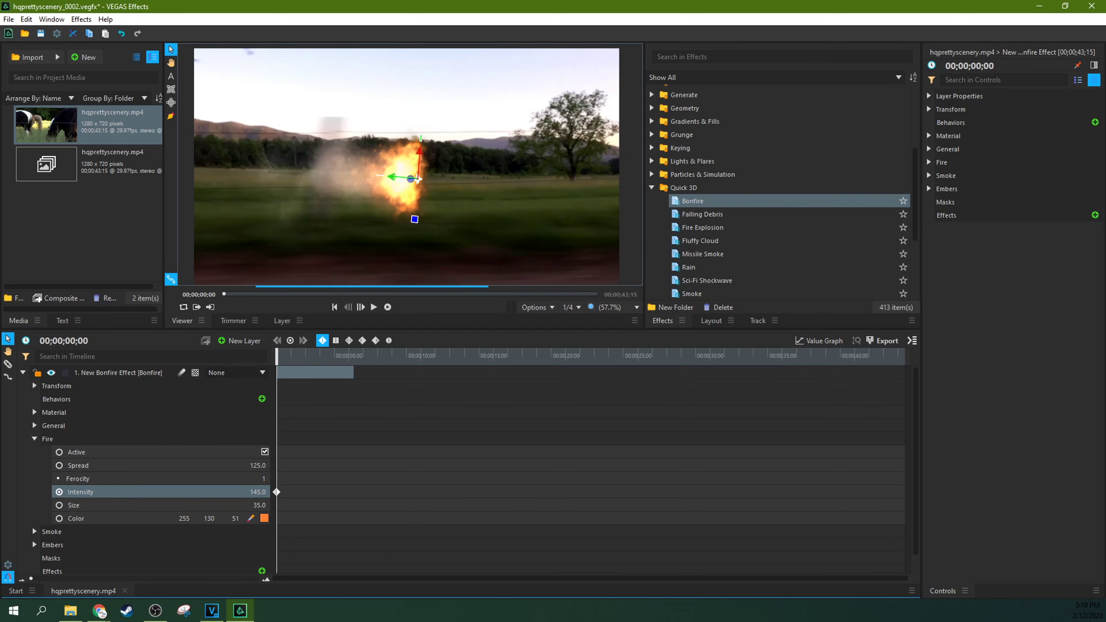
{"action": "mouse_move", "coordinate": [257, 492]}
{"action": "left_mouse_down"}
{"action": "mouse_move", "coordinate": [233, 492]}
{"action": "mouse_move", "coordinate": [261, 492]}
{"action": "left_mouse_up"}
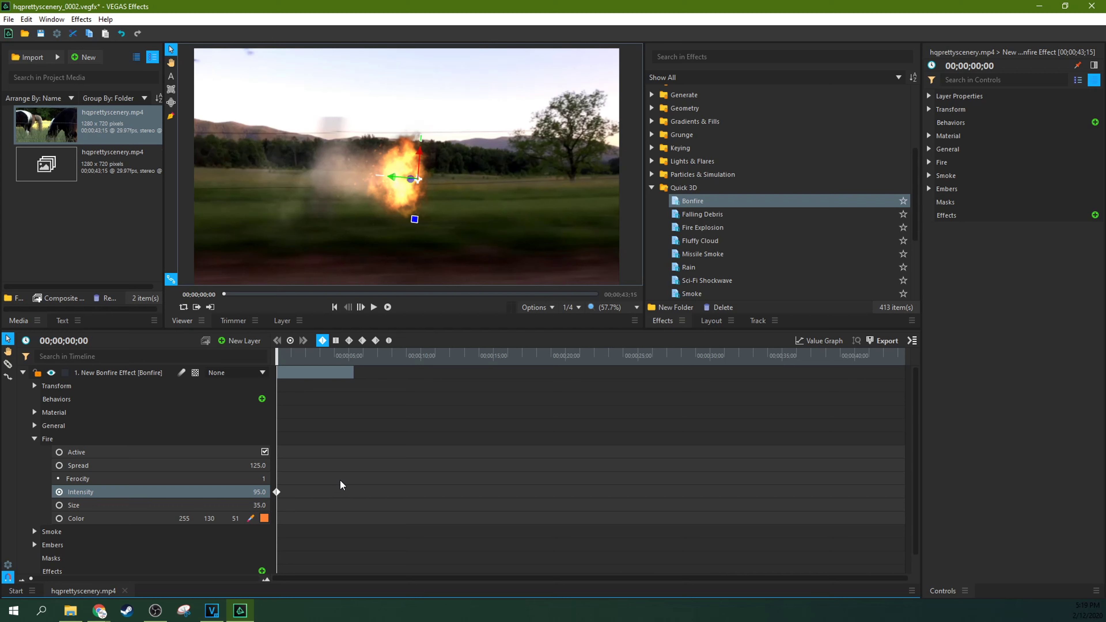
{"action": "left_click", "coordinate": [340, 489]}
Set Intensity to 192 at about 00;00;05;09 and raise Spread to 127
{"action": "left_click", "coordinate": [352, 356]}
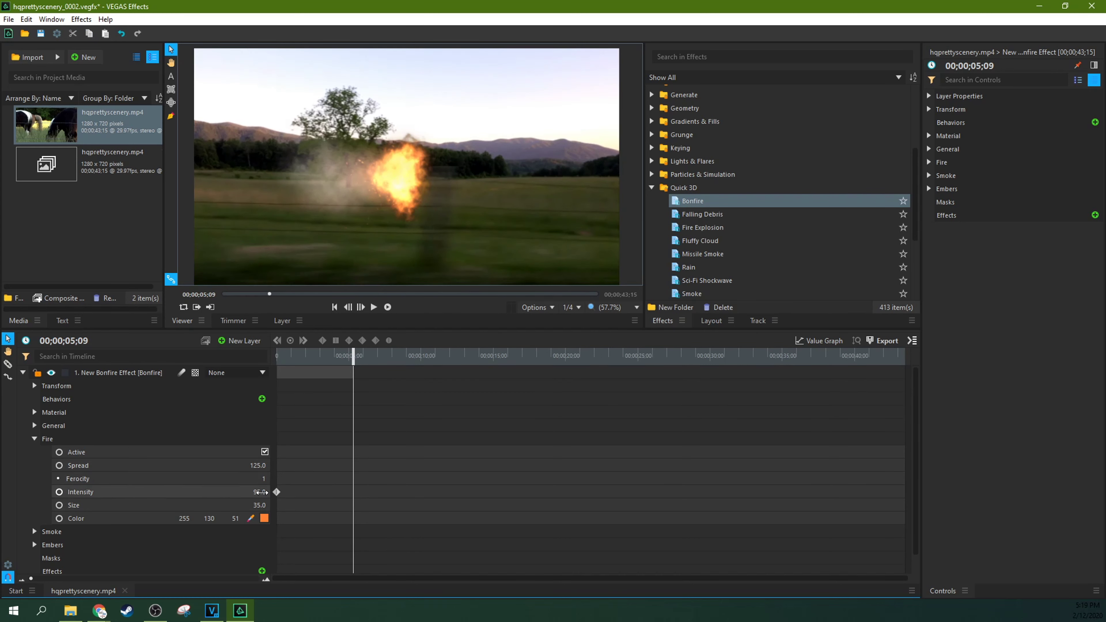
{"action": "left_click_drag", "start_coordinate": [259, 491], "coordinate": [218, 490]}
{"action": "left_click", "coordinate": [218, 490]}
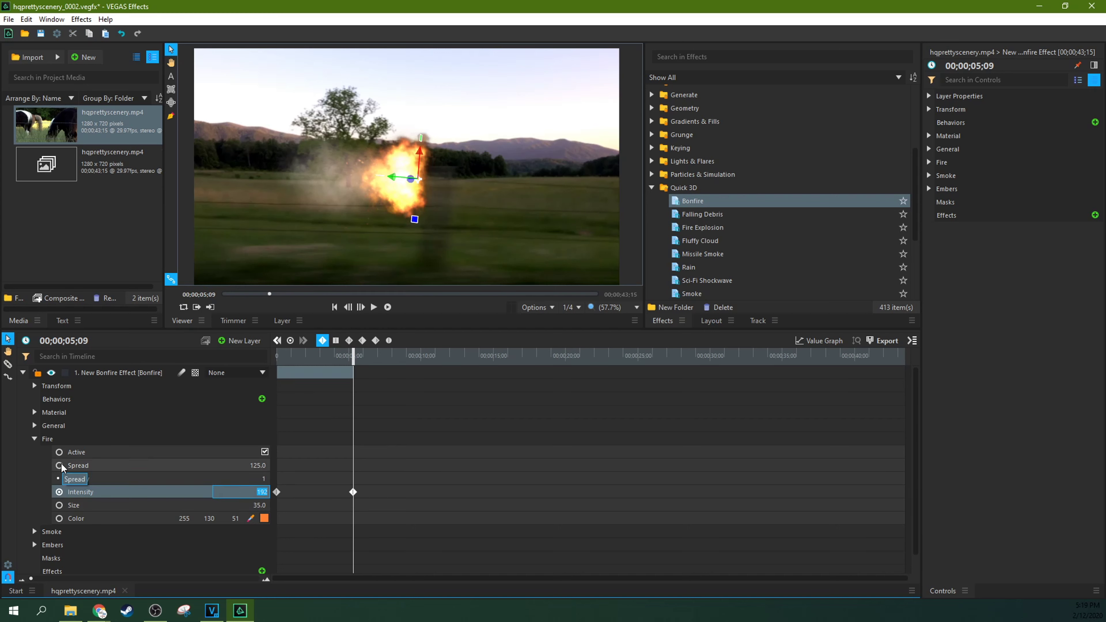
{"action": "left_click_drag", "start_coordinate": [257, 465], "coordinate": [33, 469]}
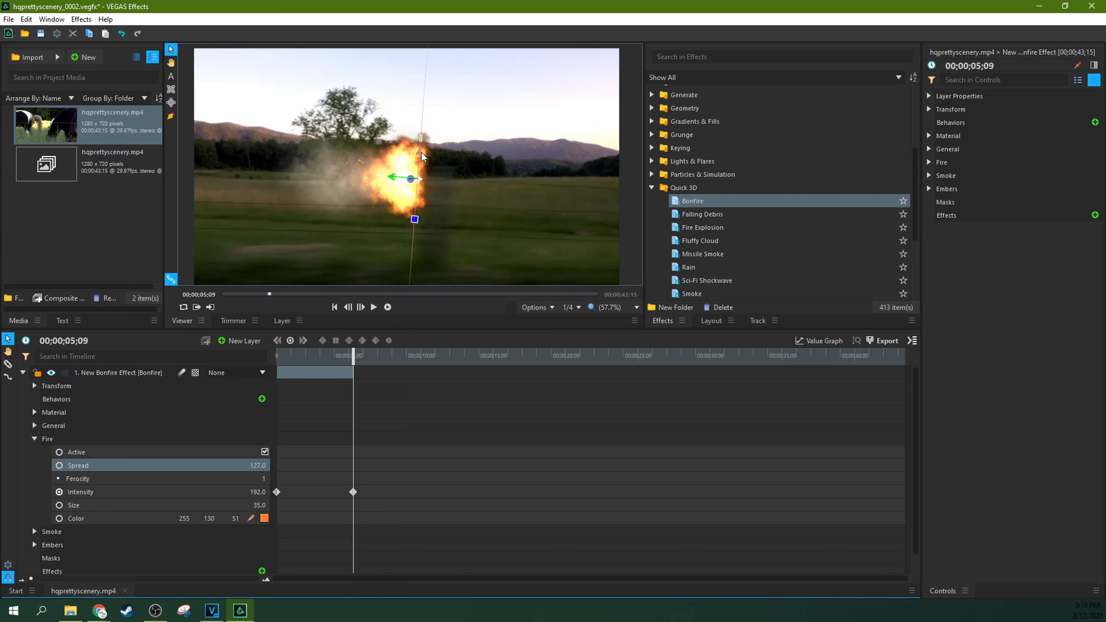
{"action": "key", "text": "Home"}
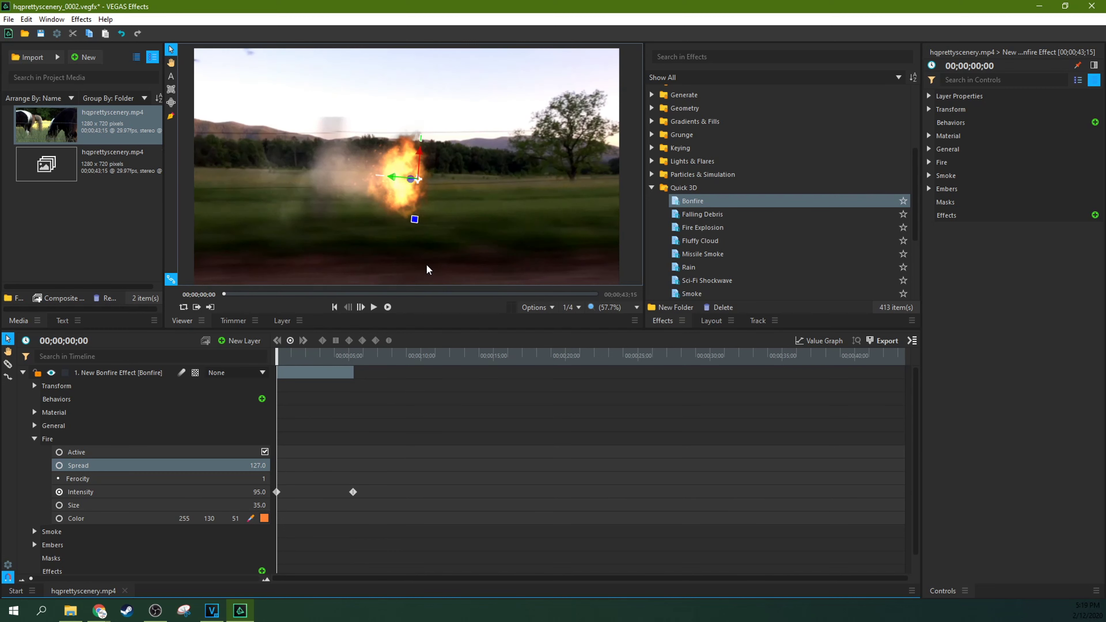
{"action": "left_click", "coordinate": [421, 159]}
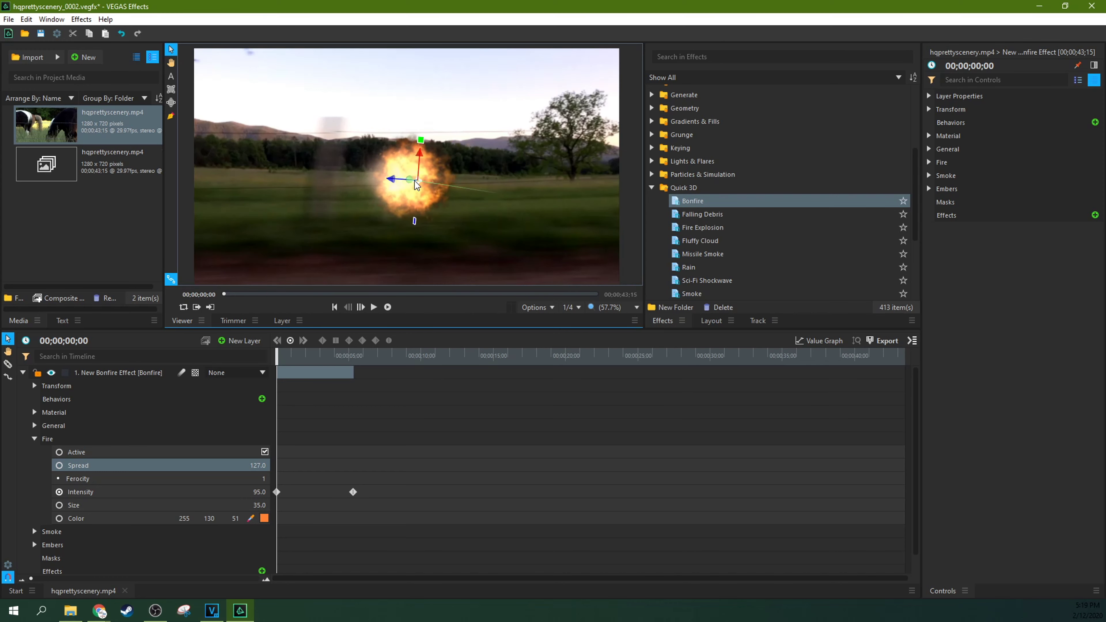
Rotate and reorient the bonfire in the Viewer
{"action": "left_click_drag", "start_coordinate": [416, 223], "coordinate": [407, 218]}
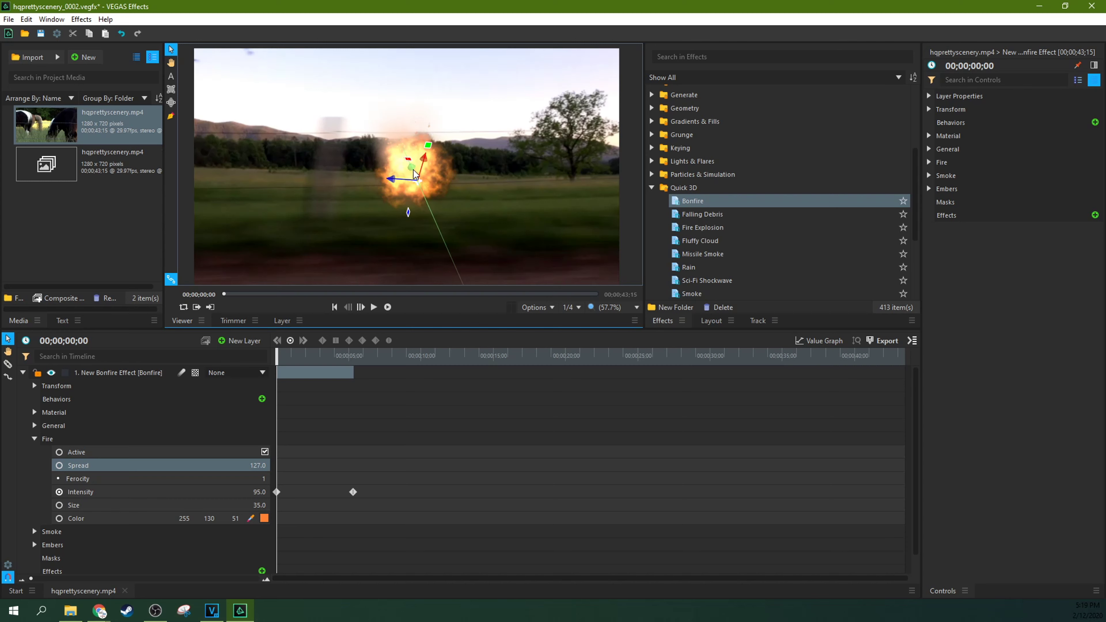
{"action": "left_click_drag", "start_coordinate": [410, 216], "coordinate": [397, 201]}
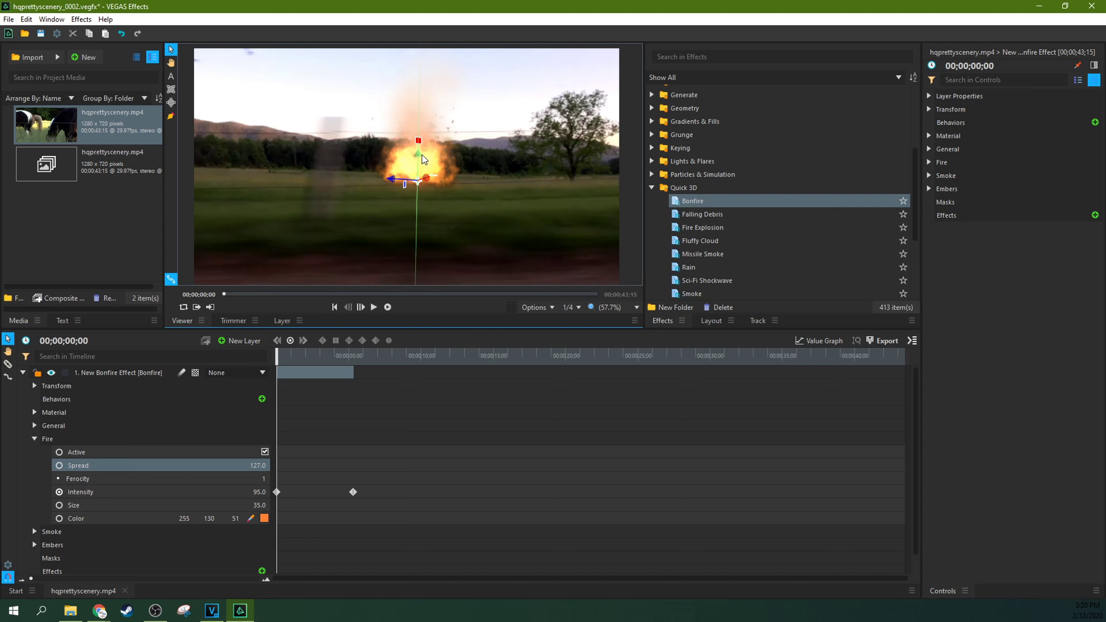
{"action": "left_click_drag", "start_coordinate": [433, 171], "coordinate": [448, 181]}
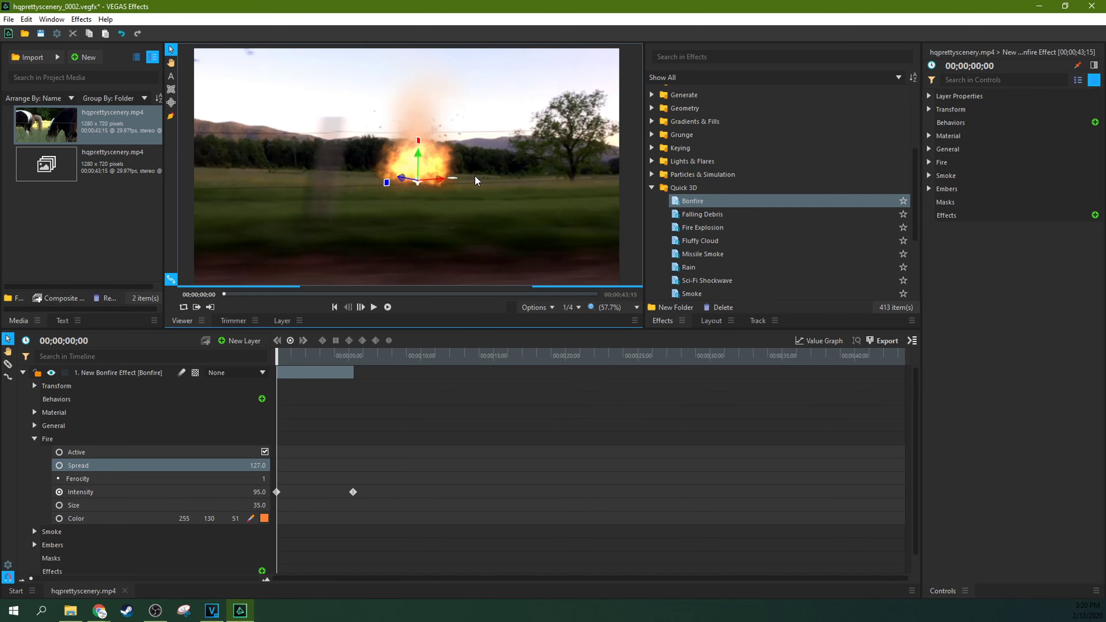
Move the bonfire from mid-field onto the tree on the right
{"action": "left_click", "coordinate": [452, 181]}
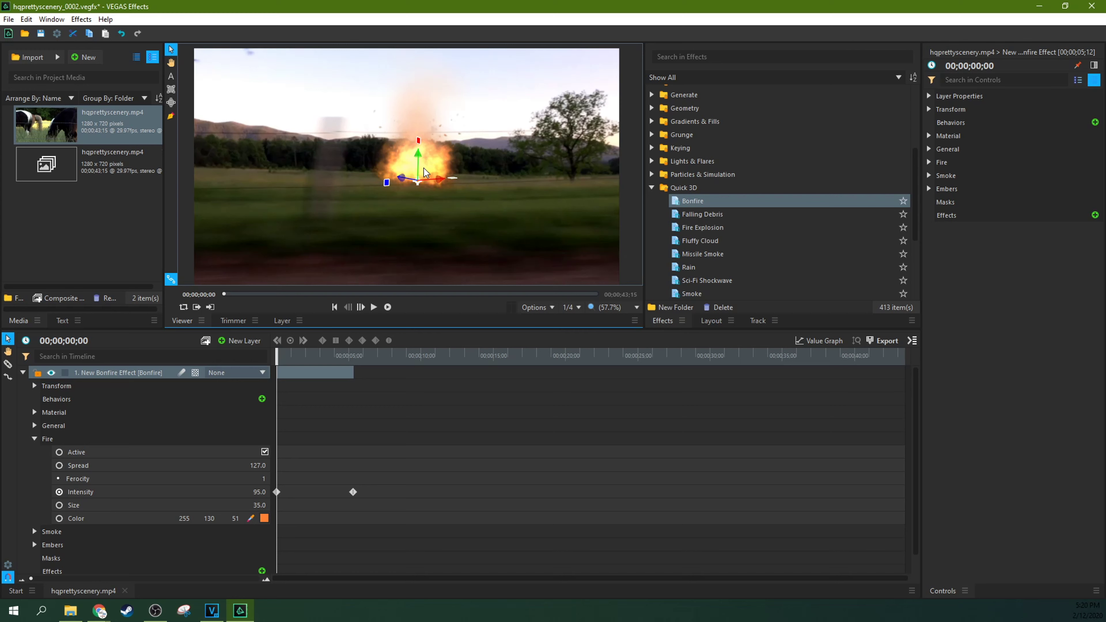
{"action": "left_click_drag", "start_coordinate": [415, 185], "coordinate": [565, 168]}
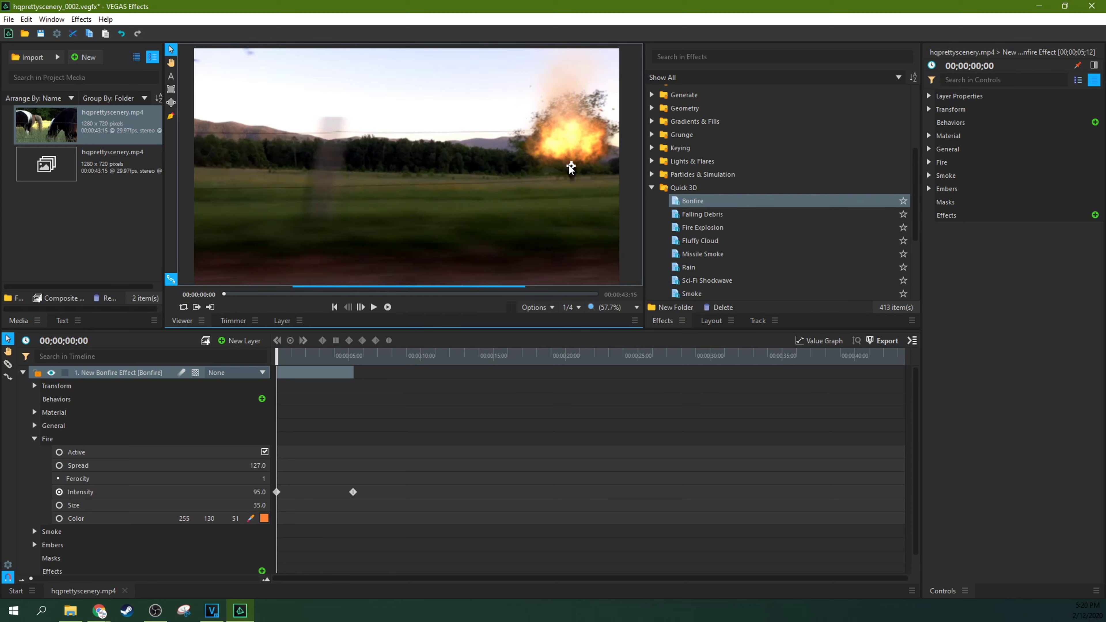
{"action": "left_click", "coordinate": [568, 171]}
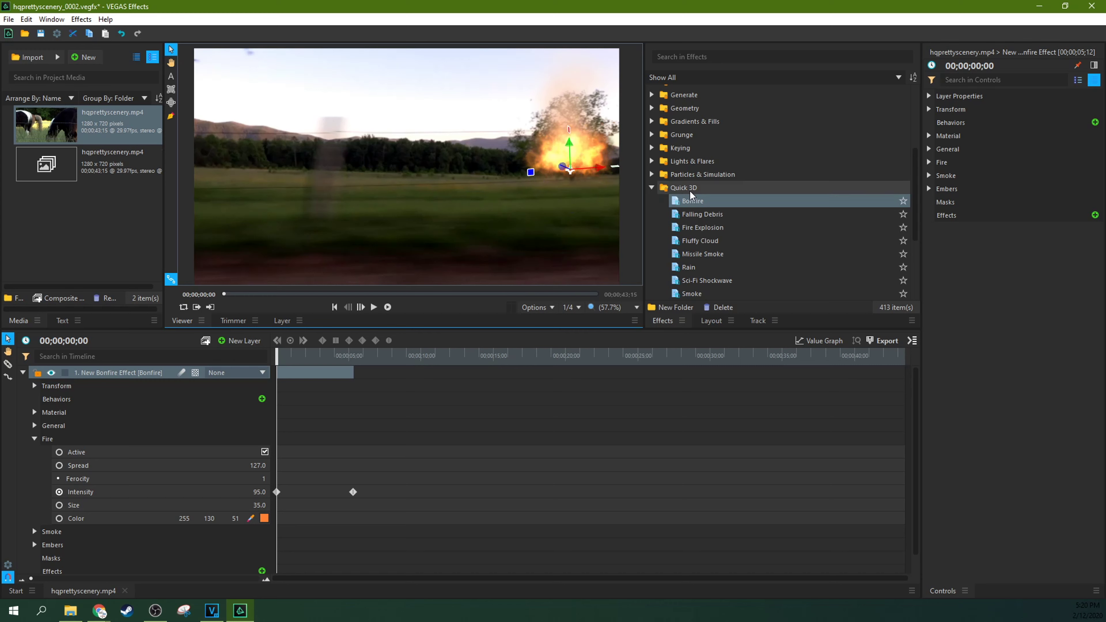
{"action": "scroll", "coordinate": [766, 287], "scroll_direction": "down", "scroll_amount": 3}
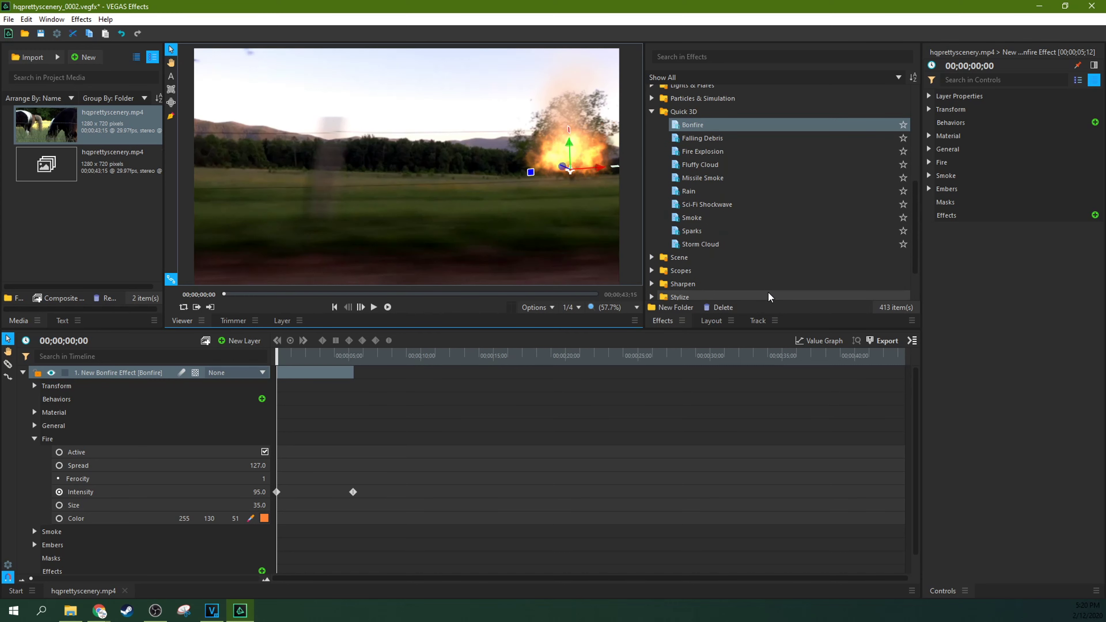
{"action": "scroll", "coordinate": [768, 297], "scroll_direction": "up", "scroll_amount": 2}
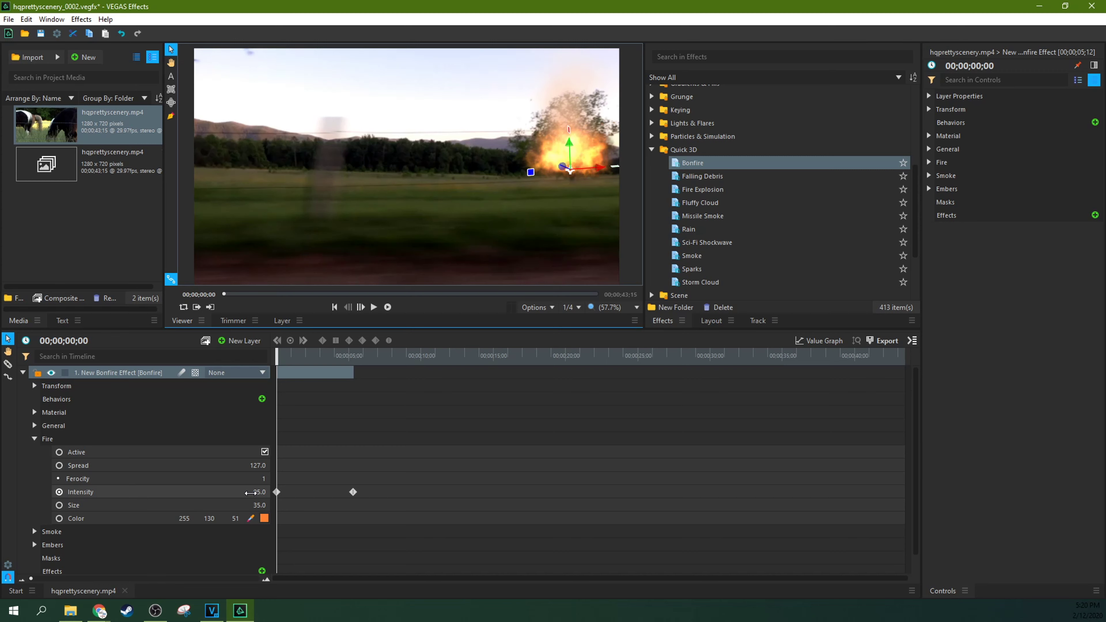
Collapse the Bonfire's Fire group, briefly expand Smoke, then collapse Smoke again
{"action": "left_click", "coordinate": [35, 438]}
{"action": "left_click", "coordinate": [35, 452]}
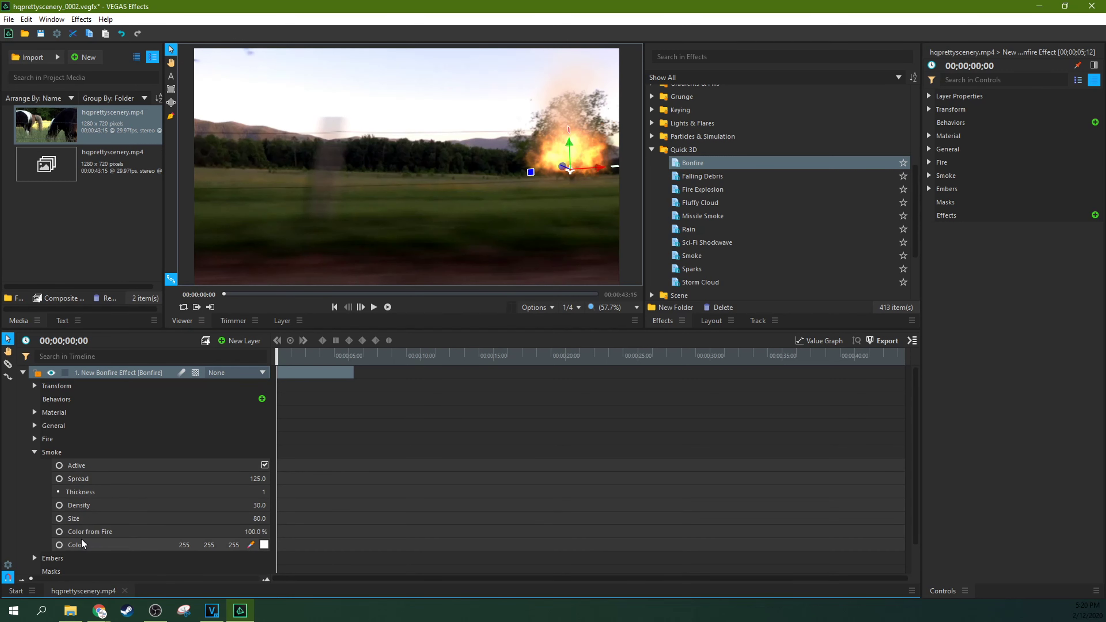
{"action": "left_click", "coordinate": [34, 452]}
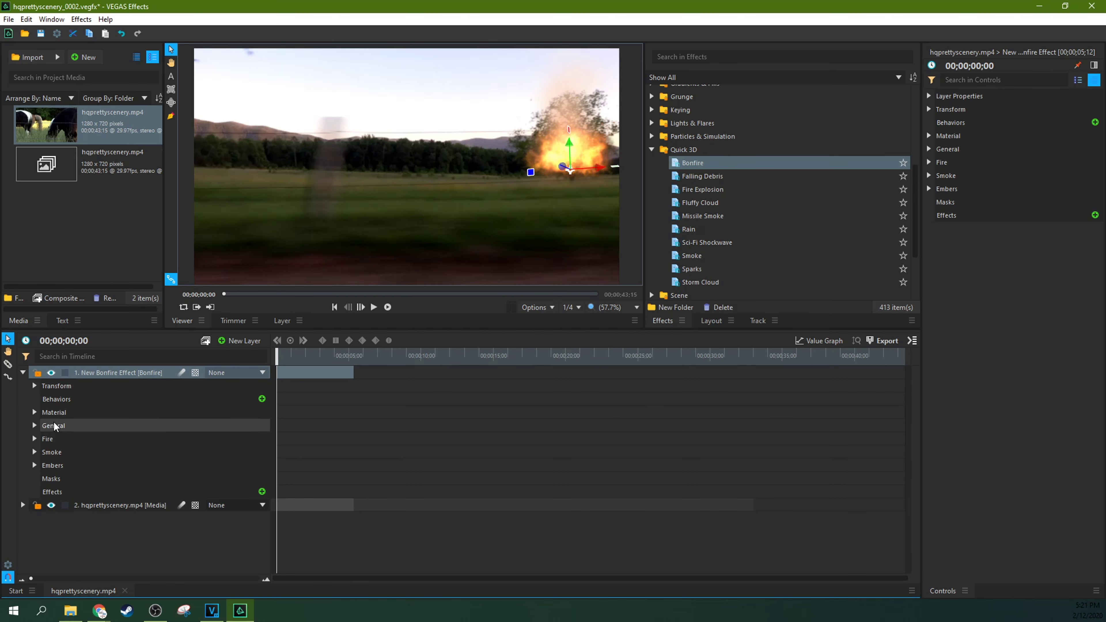
Keyframe all Bonfire Transform properties at 00;00;00;14, from Position and Anchor Point to Rotation
{"action": "left_click", "coordinate": [34, 386]}
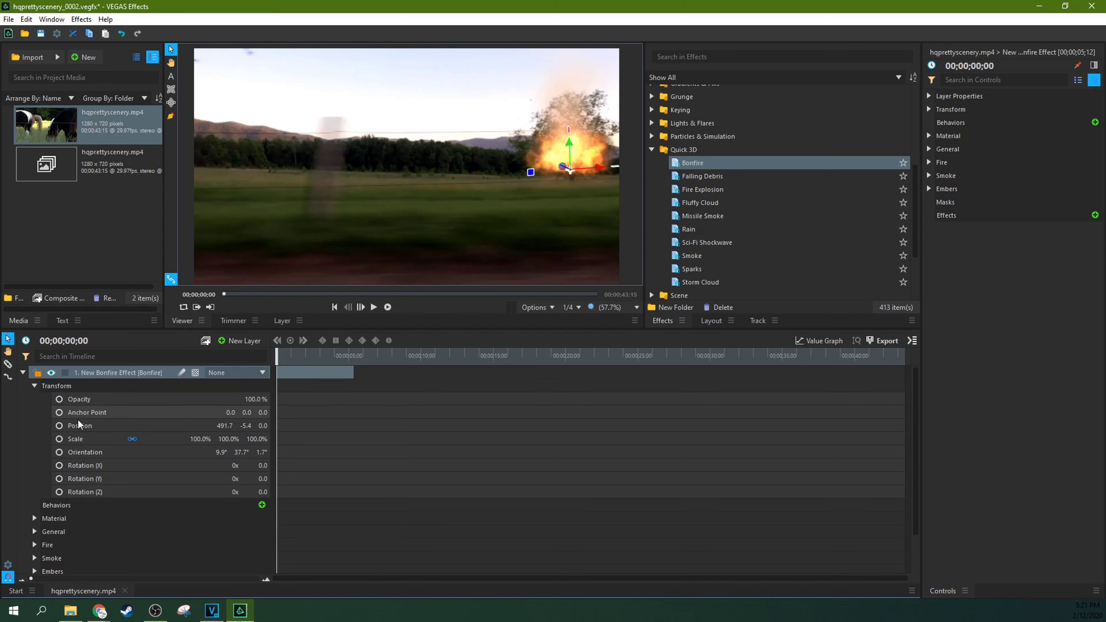
{"action": "left_click", "coordinate": [59, 426]}
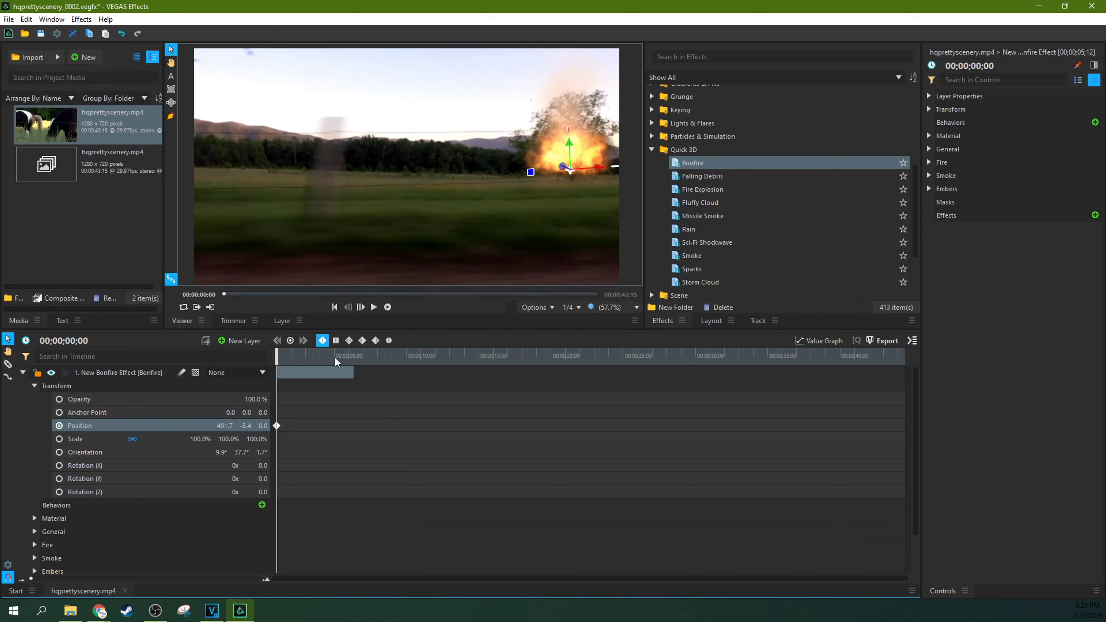
{"action": "left_click_drag", "start_coordinate": [279, 359], "coordinate": [283, 359]}
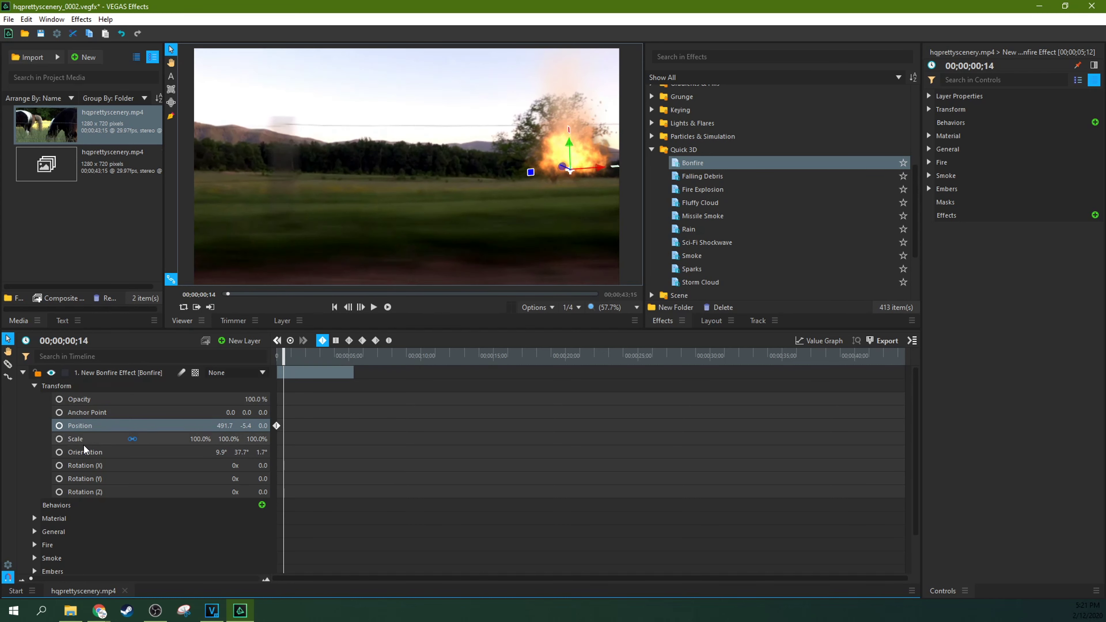
{"action": "left_click", "coordinate": [59, 491]}
{"action": "left_click", "coordinate": [59, 478]}
{"action": "left_click", "coordinate": [59, 464]}
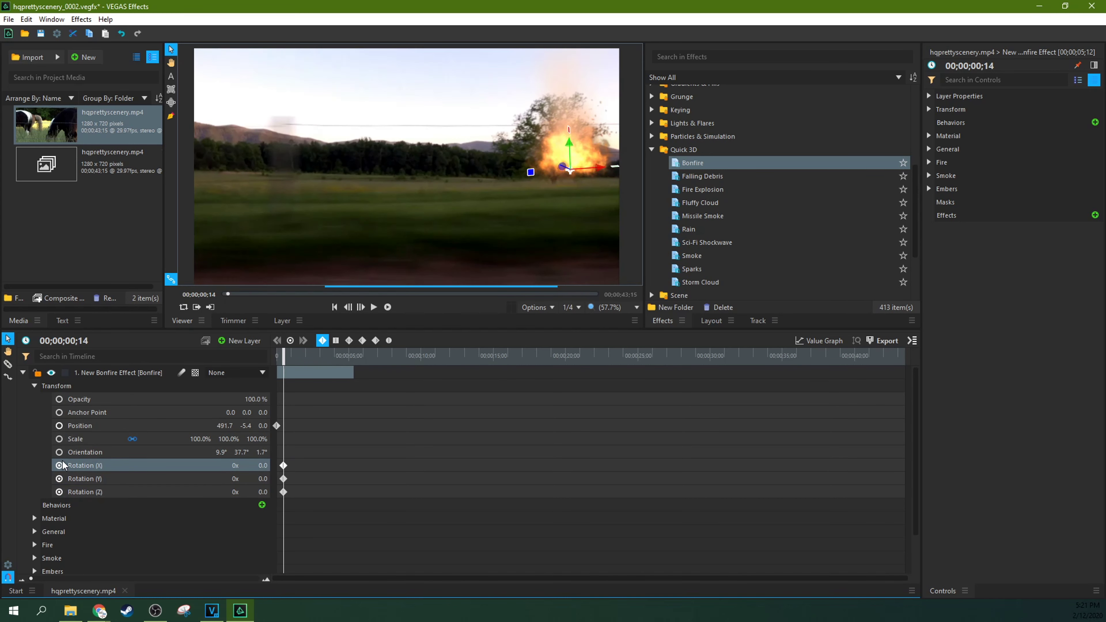
{"action": "left_click", "coordinate": [59, 452]}
{"action": "left_click", "coordinate": [59, 438]}
{"action": "left_click", "coordinate": [59, 412]}
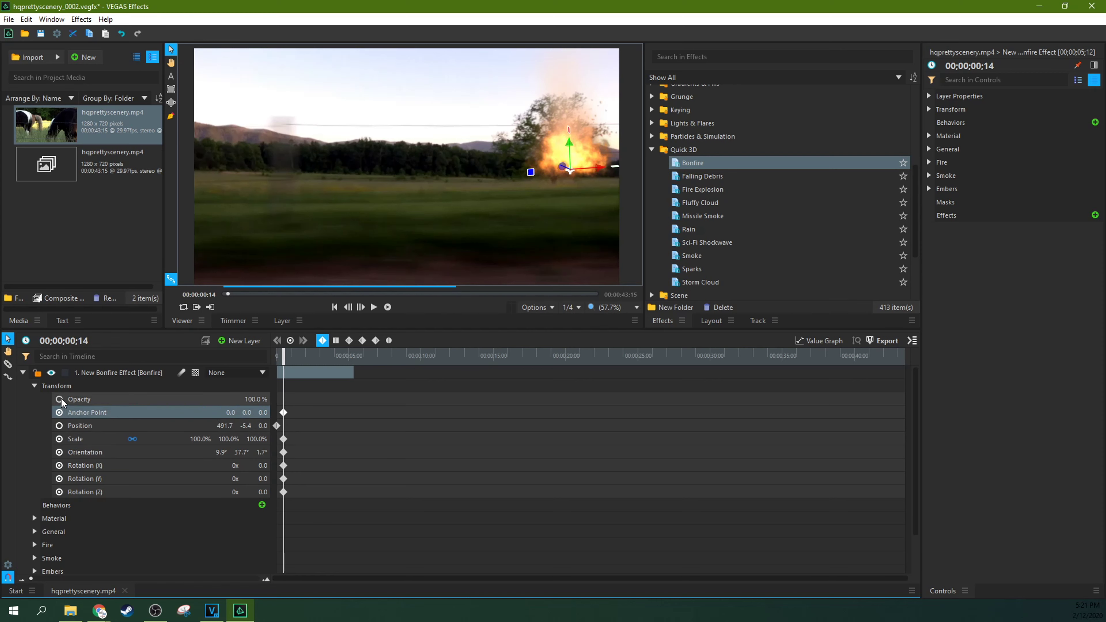
{"action": "left_click", "coordinate": [60, 399]}
{"action": "left_click", "coordinate": [59, 426]}
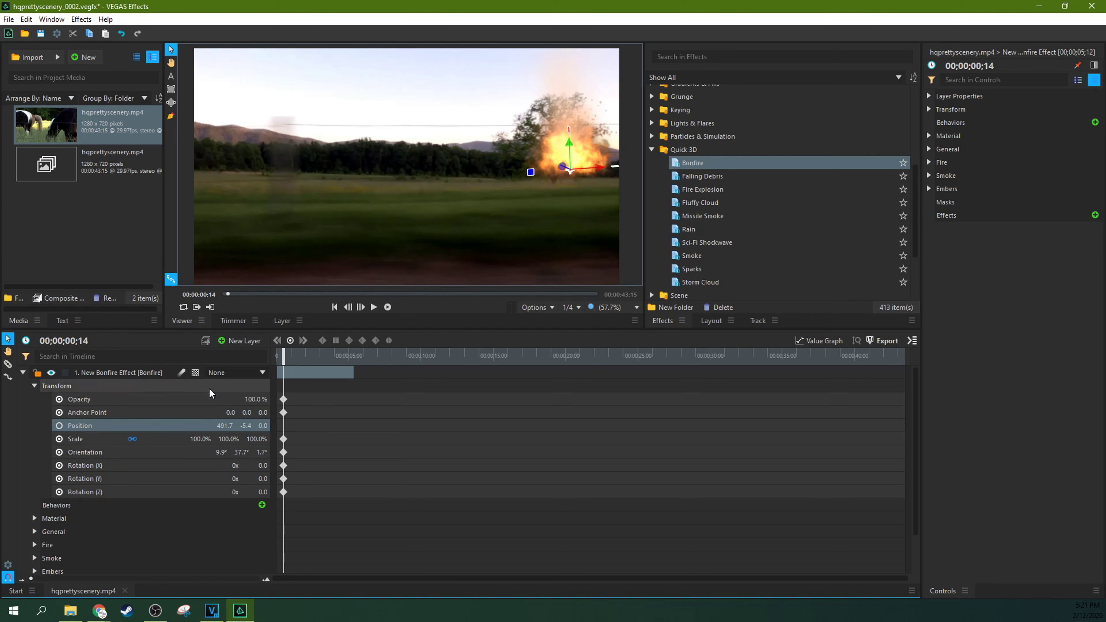
{"action": "left_click", "coordinate": [60, 425]}
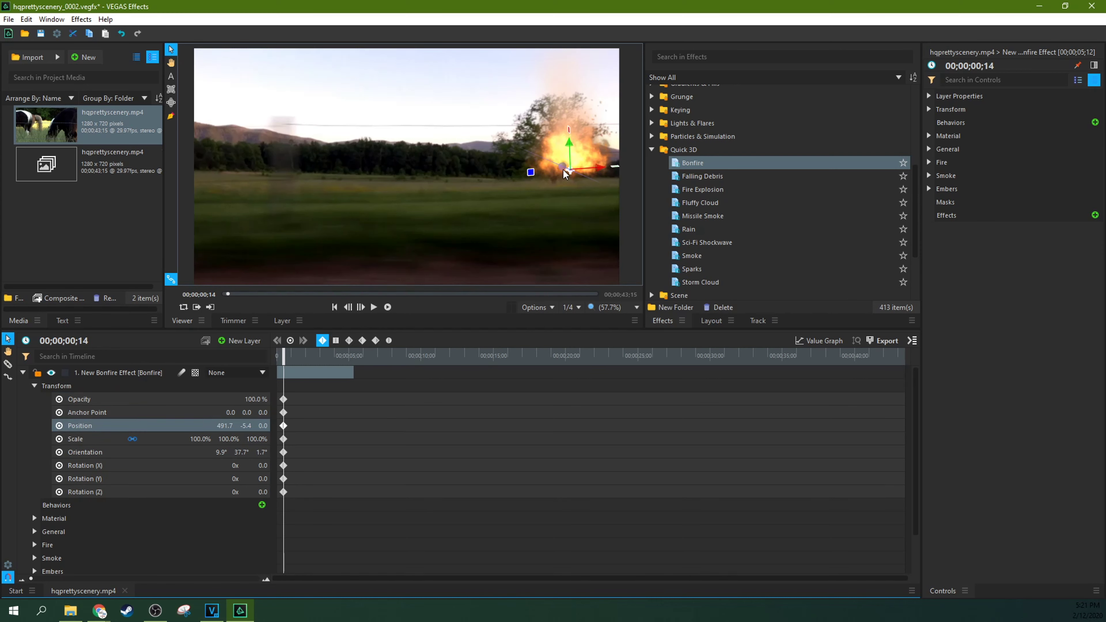
Move and rotate the bonfire back onto the tree at 00;00;00;14 and a slightly later frame
{"action": "left_click_drag", "start_coordinate": [570, 170], "coordinate": [556, 174]}
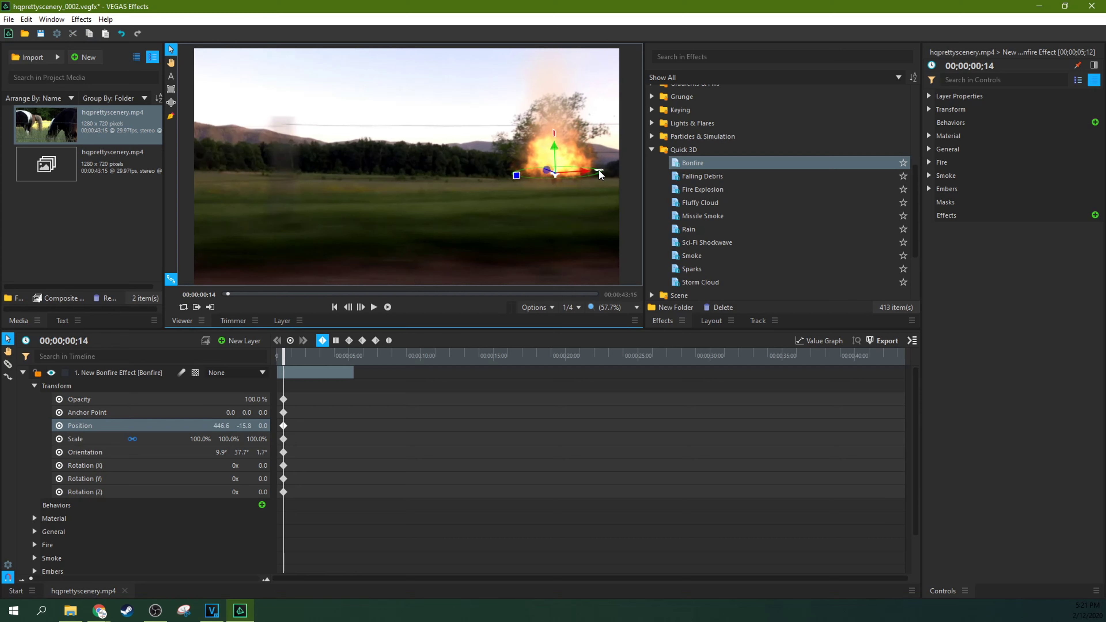
{"action": "left_click_drag", "start_coordinate": [601, 173], "coordinate": [554, 149]}
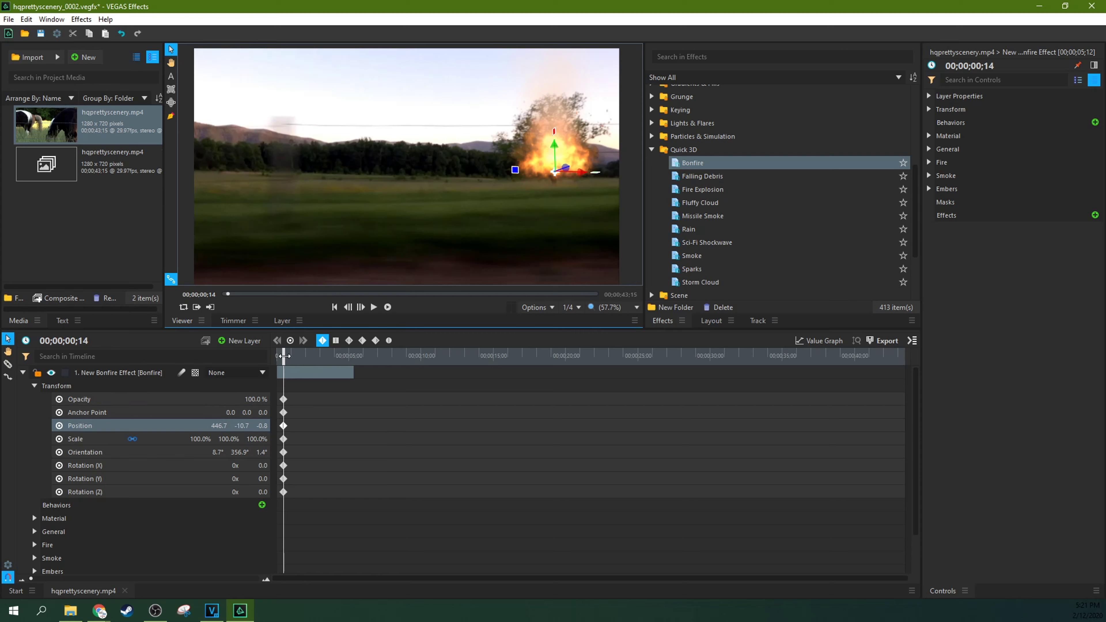
{"action": "key", "text": "space"}
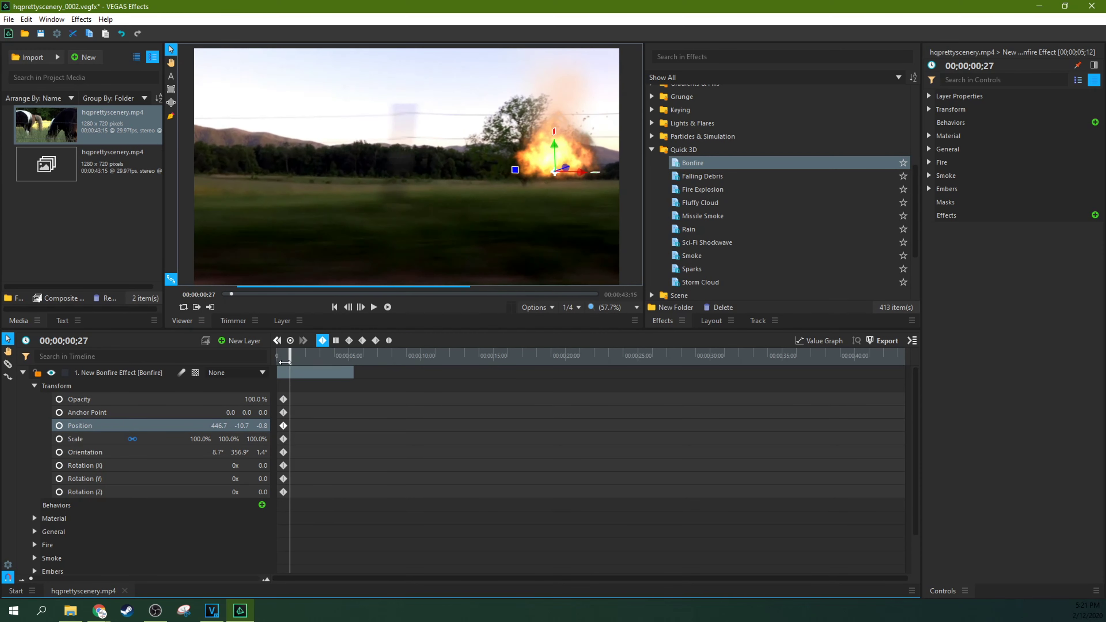
{"action": "left_click_drag", "start_coordinate": [554, 169], "coordinate": [538, 171]}
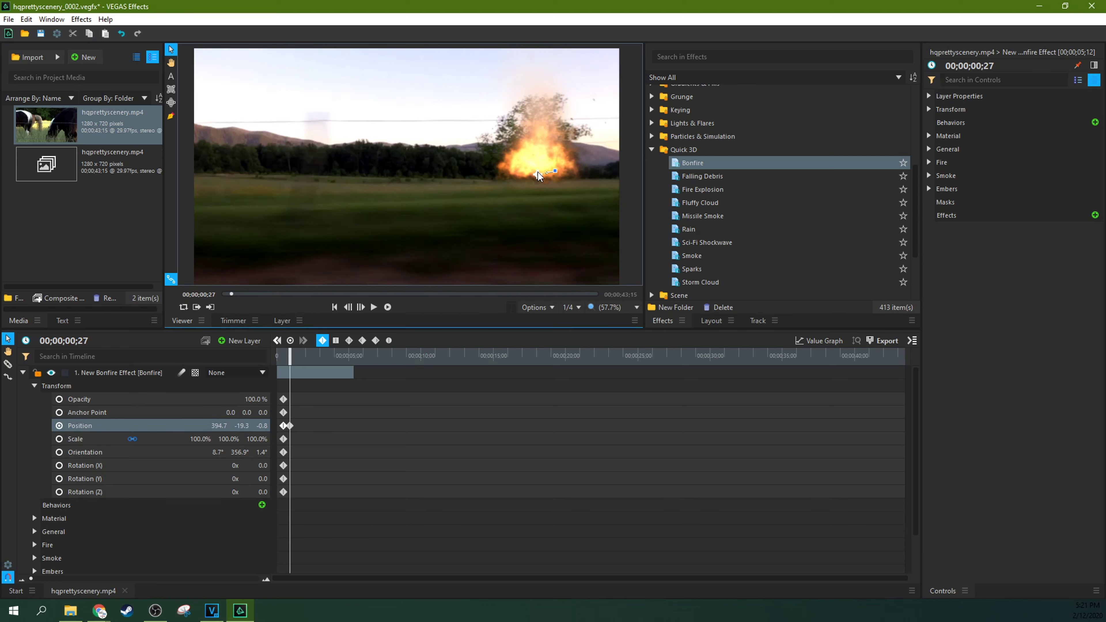
{"action": "left_click_drag", "start_coordinate": [497, 173], "coordinate": [568, 176]}
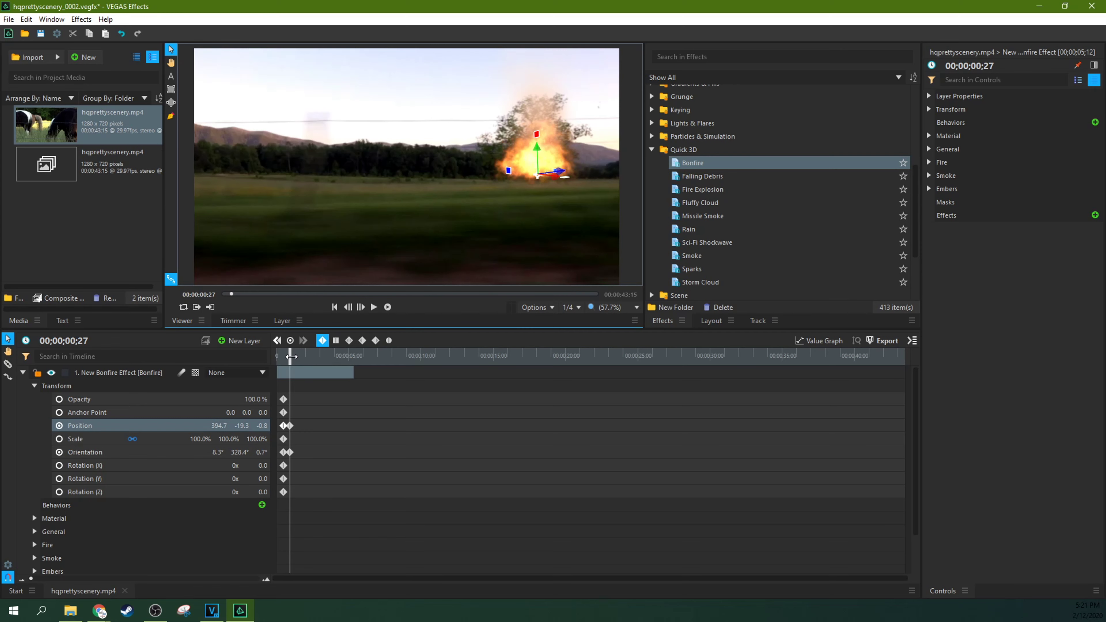
Shift and turn the bonfire left to follow the tree at 00;00;01;23 and 00;00;02;17
{"action": "left_click_drag", "start_coordinate": [290, 356], "coordinate": [302, 356]}
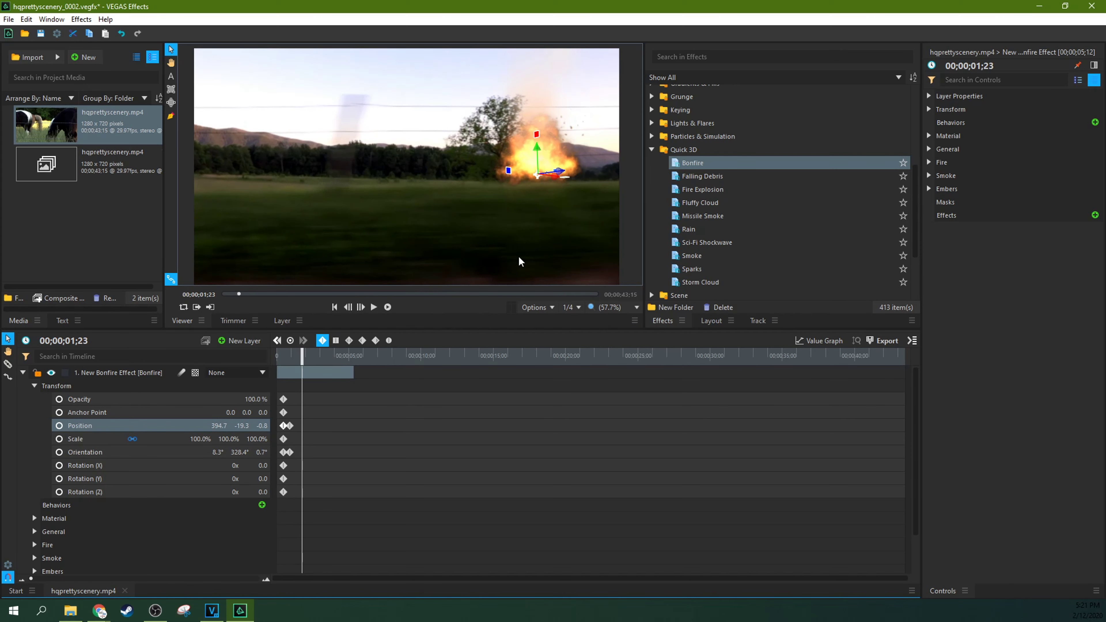
{"action": "left_click_drag", "start_coordinate": [557, 175], "coordinate": [506, 175]}
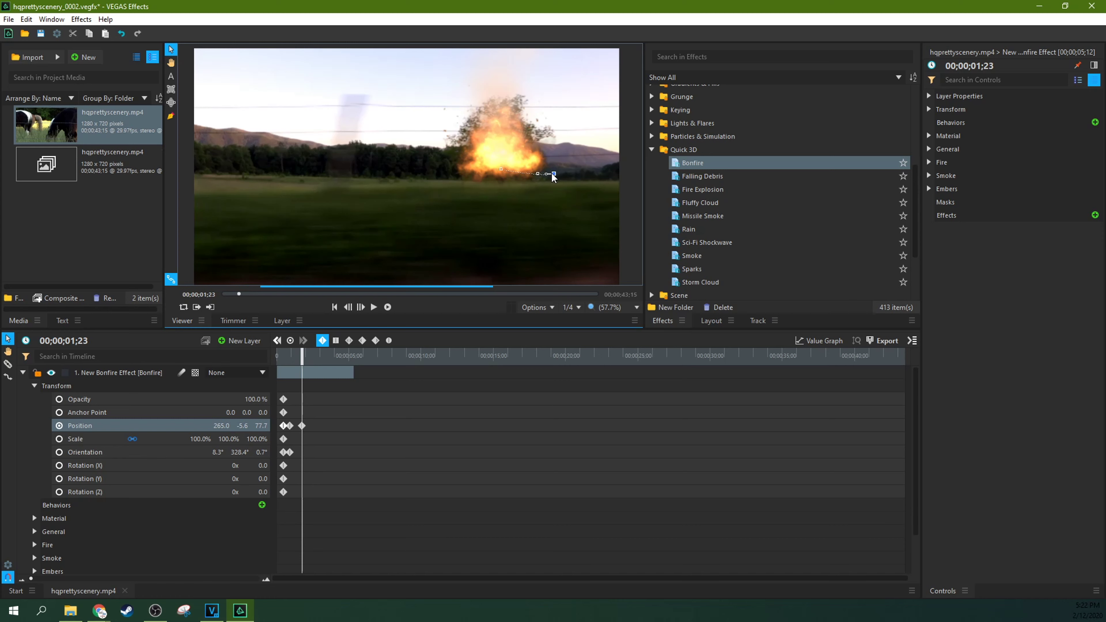
{"action": "left_click_drag", "start_coordinate": [474, 164], "coordinate": [467, 164]}
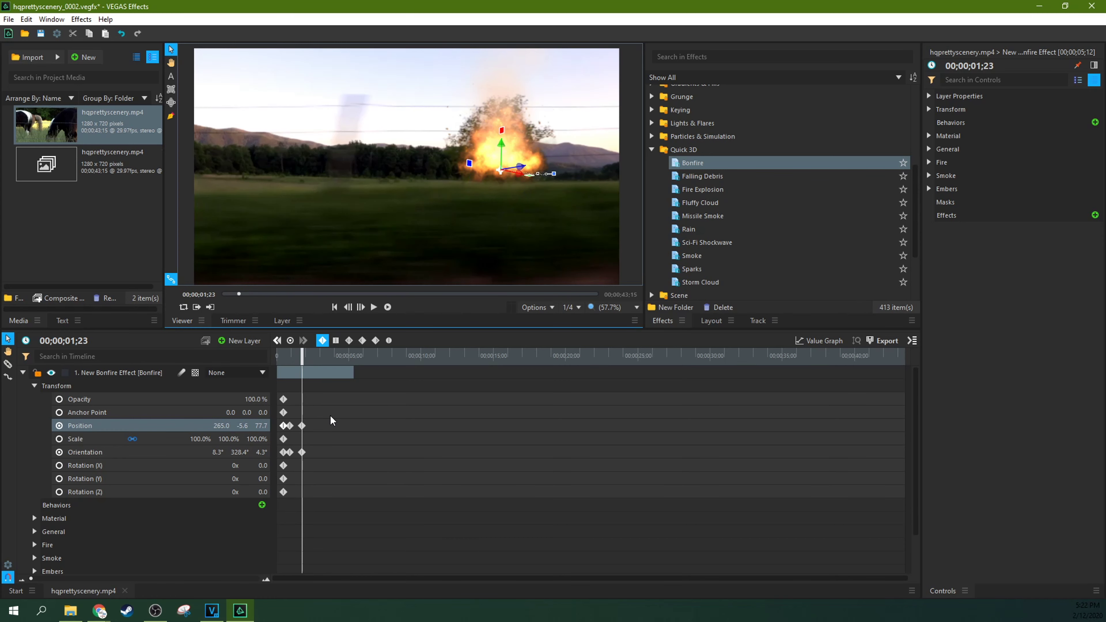
{"action": "mouse_move", "coordinate": [301, 361]}
{"action": "left_mouse_down"}
{"action": "mouse_move", "coordinate": [359, 361]}
{"action": "mouse_move", "coordinate": [313, 361]}
{"action": "left_mouse_up"}
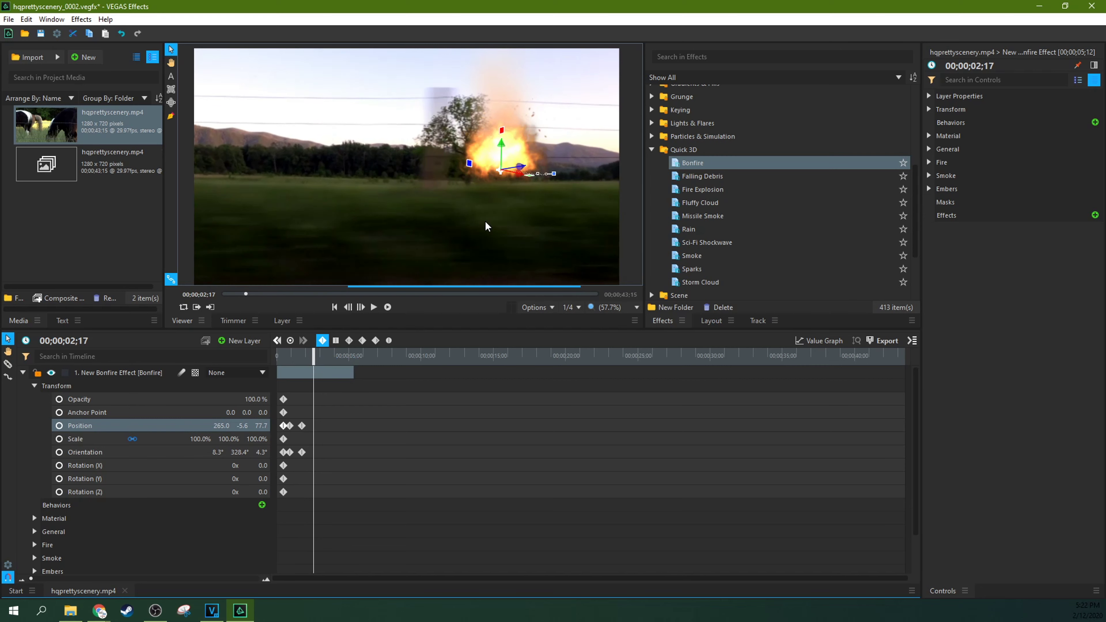
{"action": "mouse_move", "coordinate": [502, 172]}
{"action": "left_mouse_down"}
{"action": "mouse_move", "coordinate": [485, 169]}
{"action": "mouse_move", "coordinate": [478, 140]}
{"action": "mouse_move", "coordinate": [496, 171]}
{"action": "mouse_move", "coordinate": [486, 176]}
{"action": "left_mouse_up"}
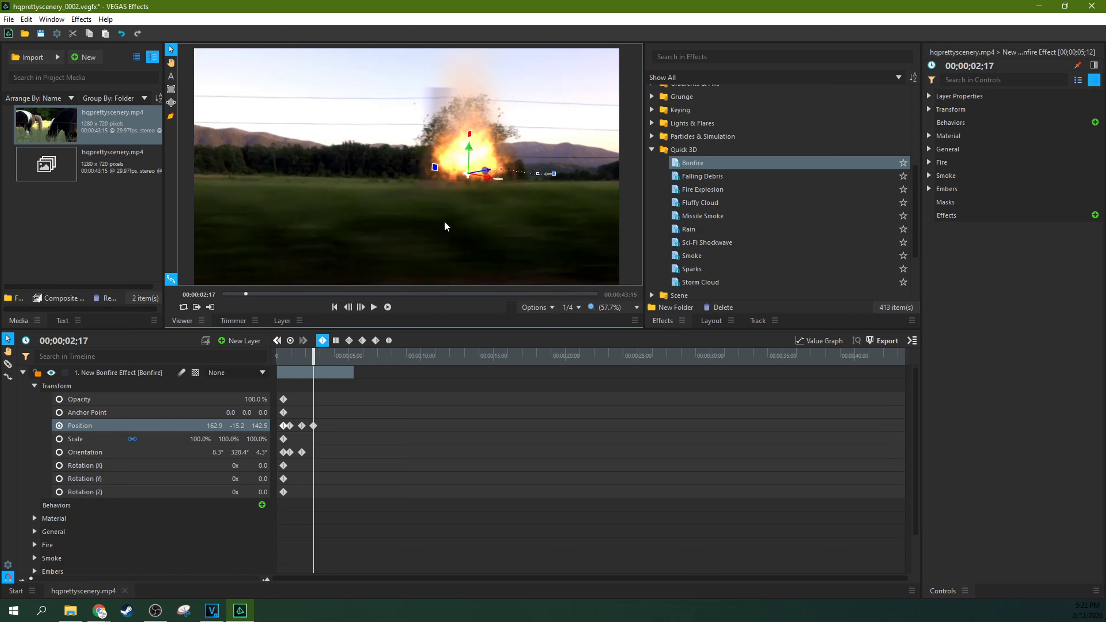
At 00;00;04;04, rotate the bonfire and move it left onto the tree, undoing an accidental clip shift
{"action": "key", "text": "space"}
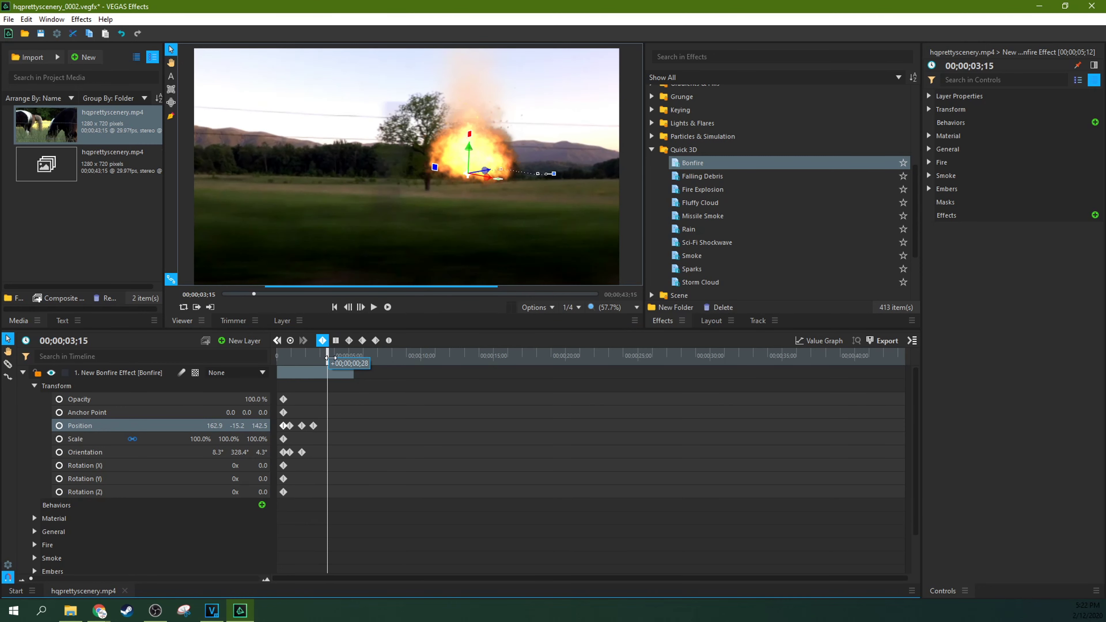
{"action": "mouse_move", "coordinate": [434, 167]}
{"action": "left_mouse_down"}
{"action": "mouse_move", "coordinate": [498, 172]}
{"action": "mouse_move", "coordinate": [439, 176]}
{"action": "left_mouse_up"}
{"action": "left_click", "coordinate": [480, 178]}
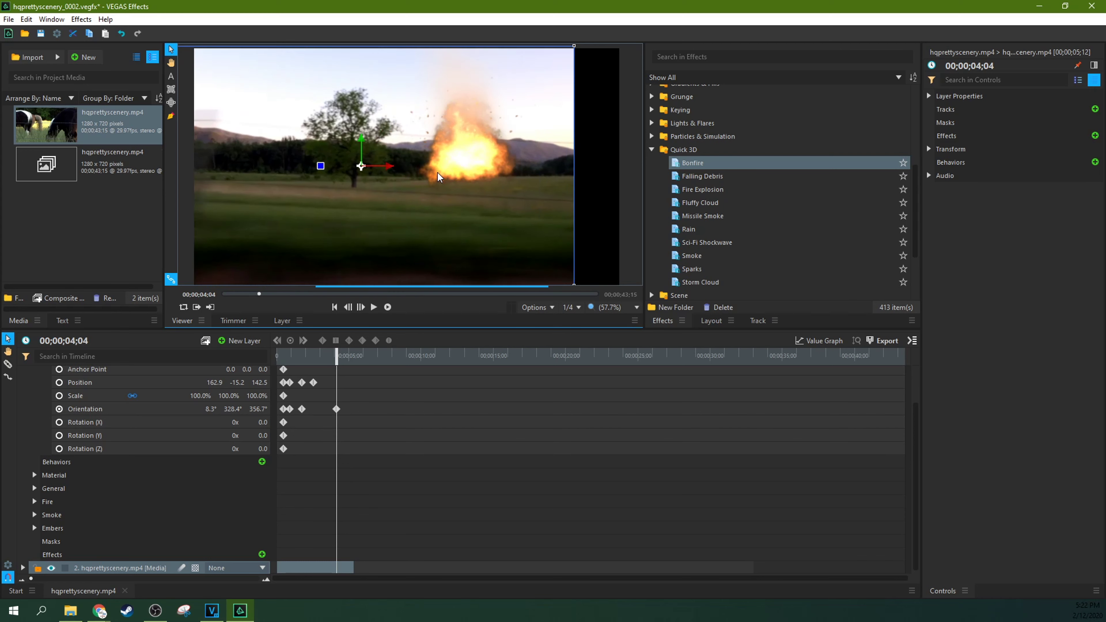
{"action": "key", "text": "ctrl+z"}
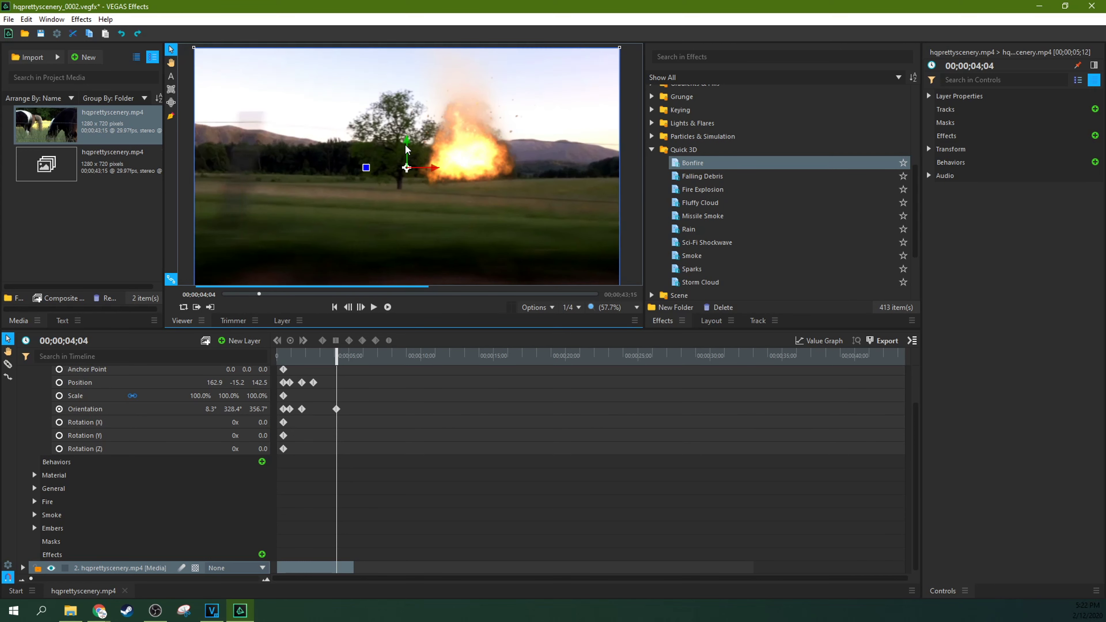
{"action": "left_click", "coordinate": [457, 165]}
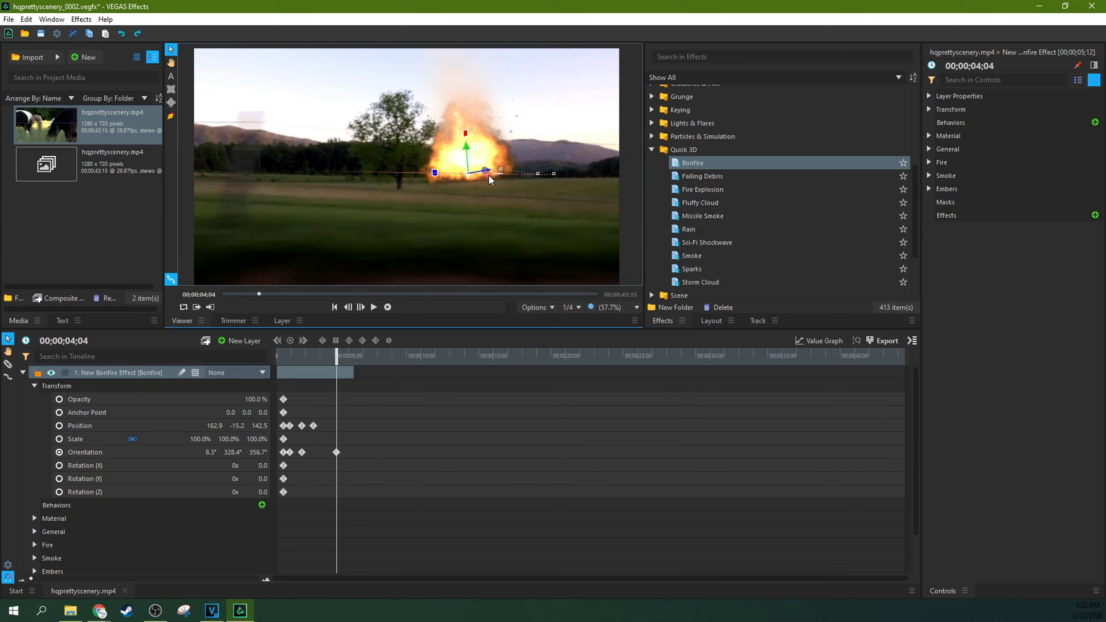
{"action": "left_click_drag", "start_coordinate": [487, 175], "coordinate": [357, 169]}
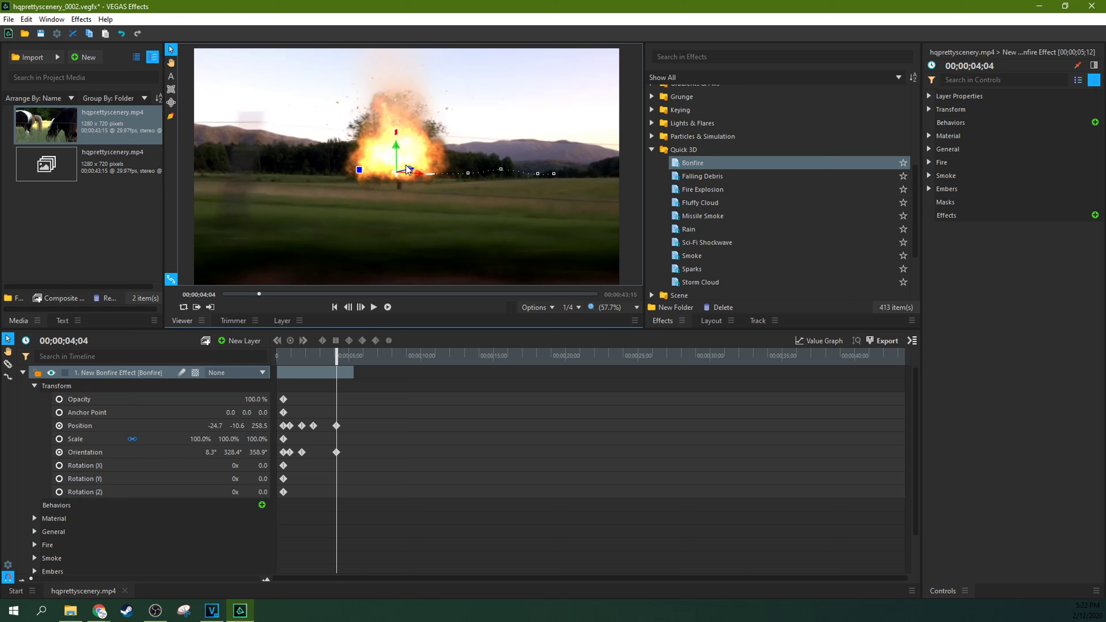
At 00;00;05;11, adjust the bonfire's position and Z-axis depth onto the tree, then scrub back
{"action": "left_click_drag", "start_coordinate": [338, 355], "coordinate": [352, 351]}
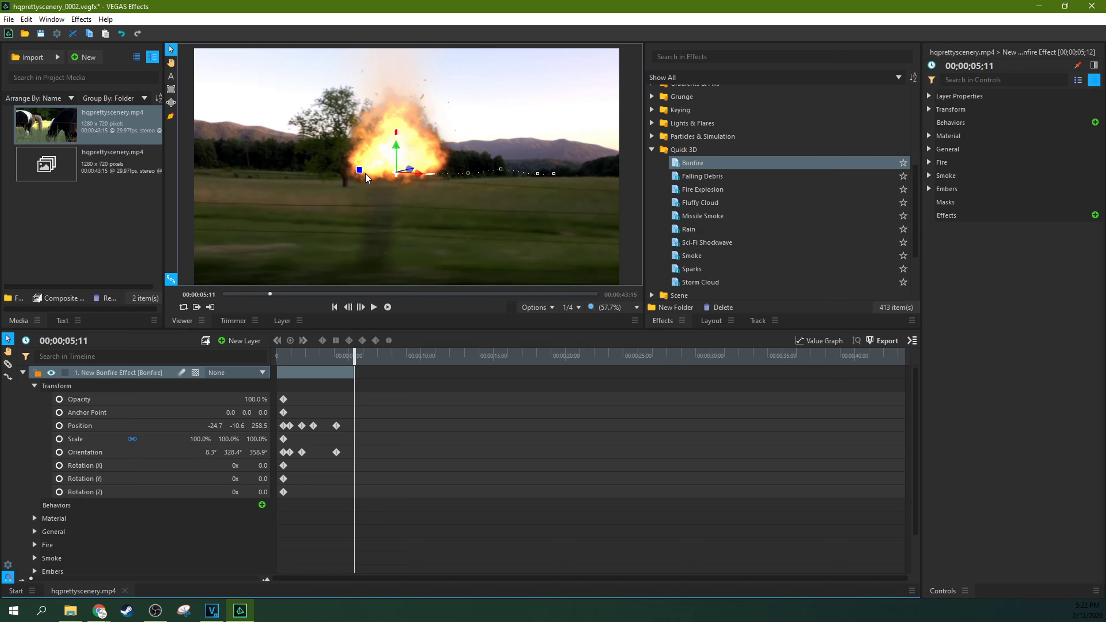
{"action": "left_click_drag", "start_coordinate": [365, 174], "coordinate": [337, 173]}
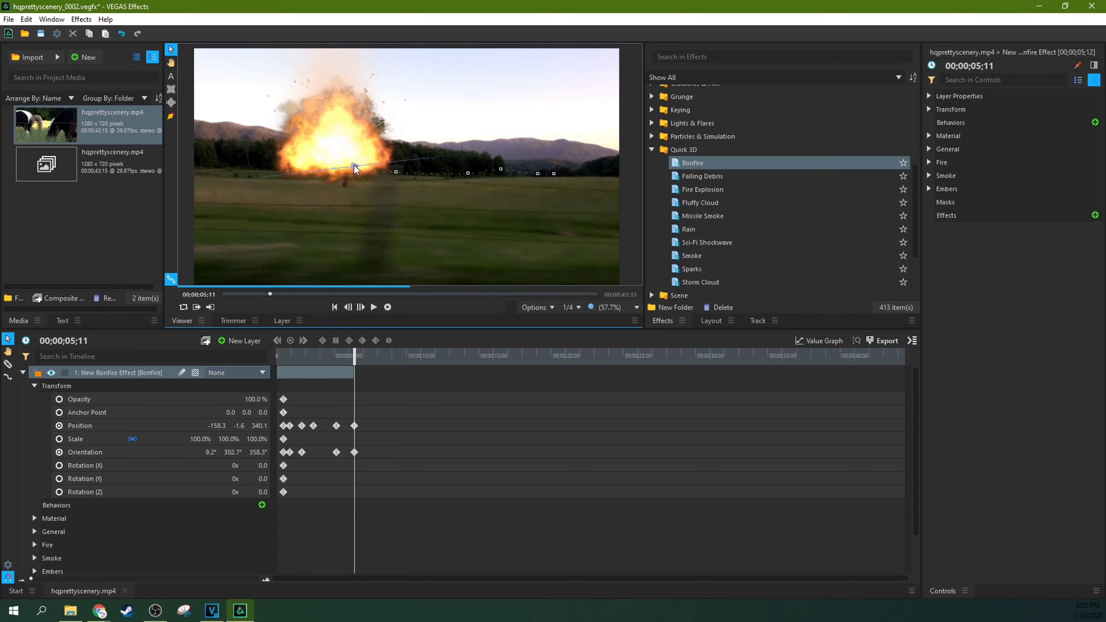
{"action": "left_click_drag", "start_coordinate": [360, 164], "coordinate": [365, 164]}
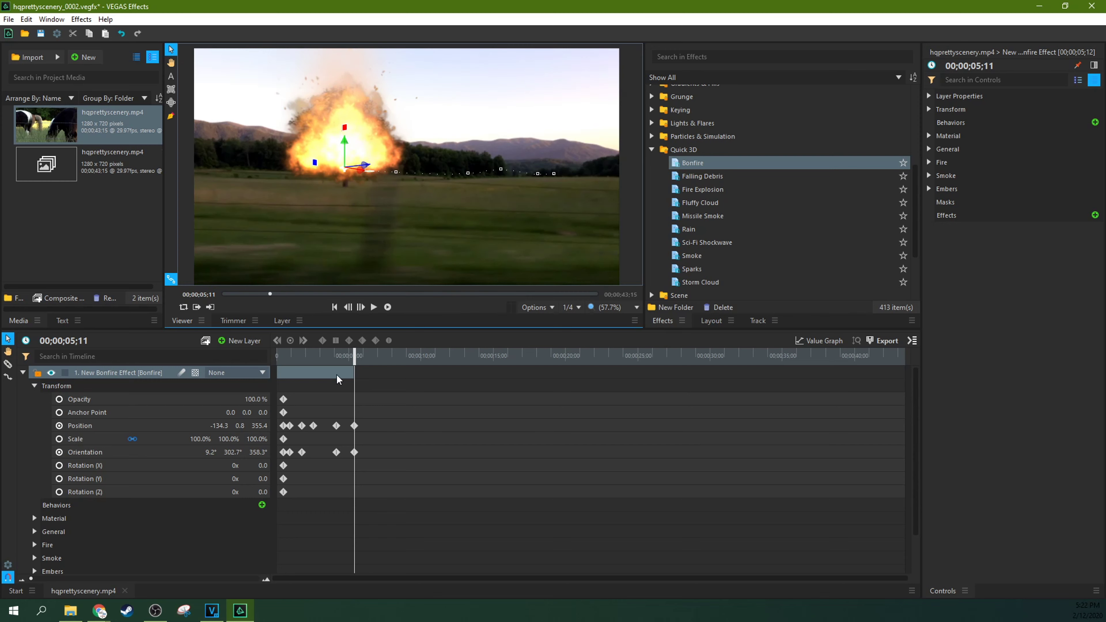
{"action": "left_click_drag", "start_coordinate": [352, 356], "coordinate": [268, 357]}
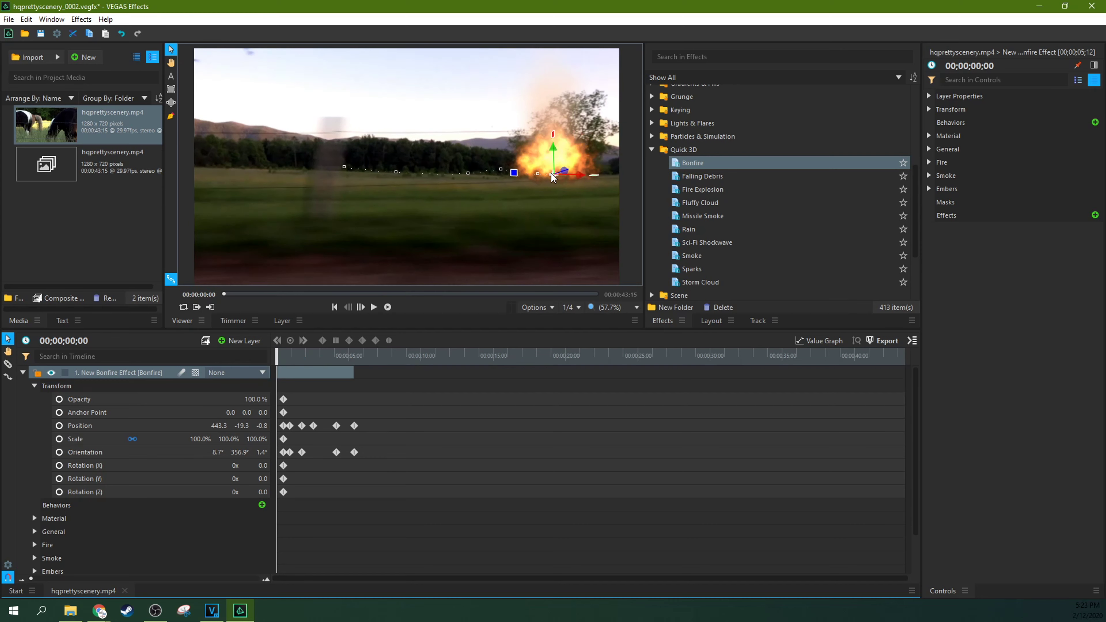
At 00;00;00;00, move the bonfire right to Position 498.8, 3.1, -0.8, then check later frames
{"action": "left_click_drag", "start_coordinate": [551, 177], "coordinate": [569, 166]}
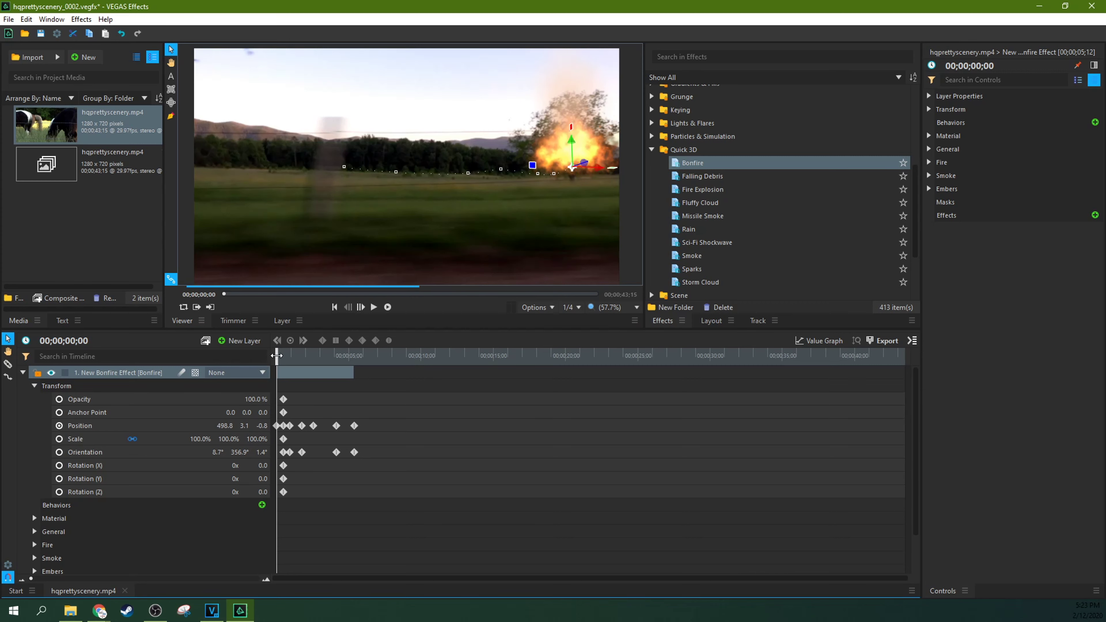
{"action": "mouse_move", "coordinate": [283, 356]}
{"action": "left_mouse_down"}
{"action": "mouse_move", "coordinate": [363, 351]}
{"action": "mouse_move", "coordinate": [277, 352]}
{"action": "left_mouse_up"}
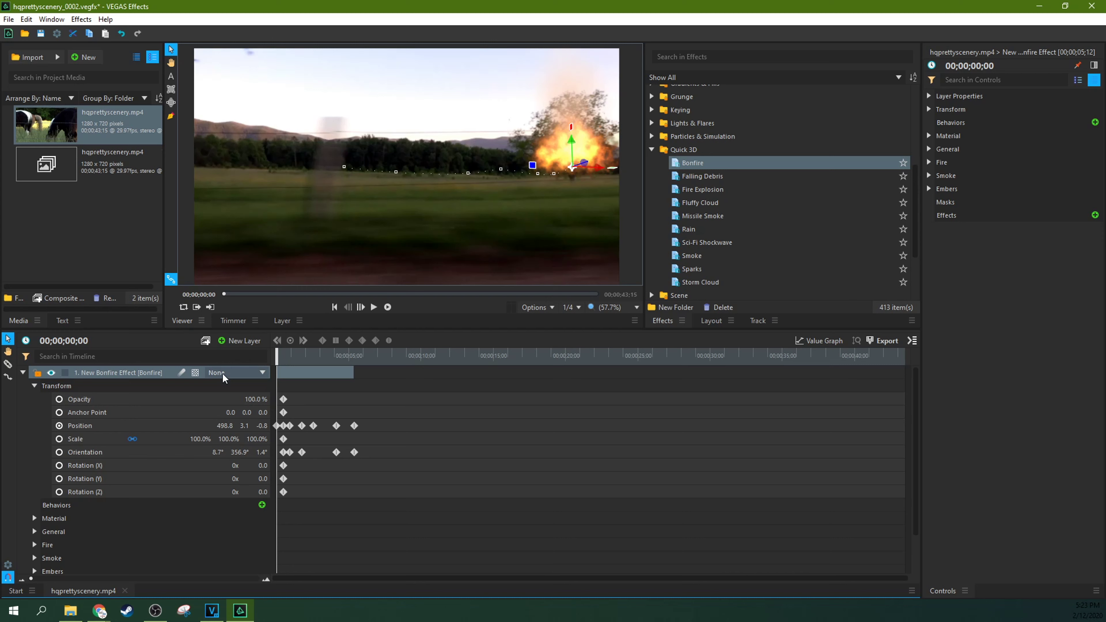
Keyframe the Bonfire's Opacity at 64% at the start of the clip
{"action": "left_click", "coordinate": [61, 396]}
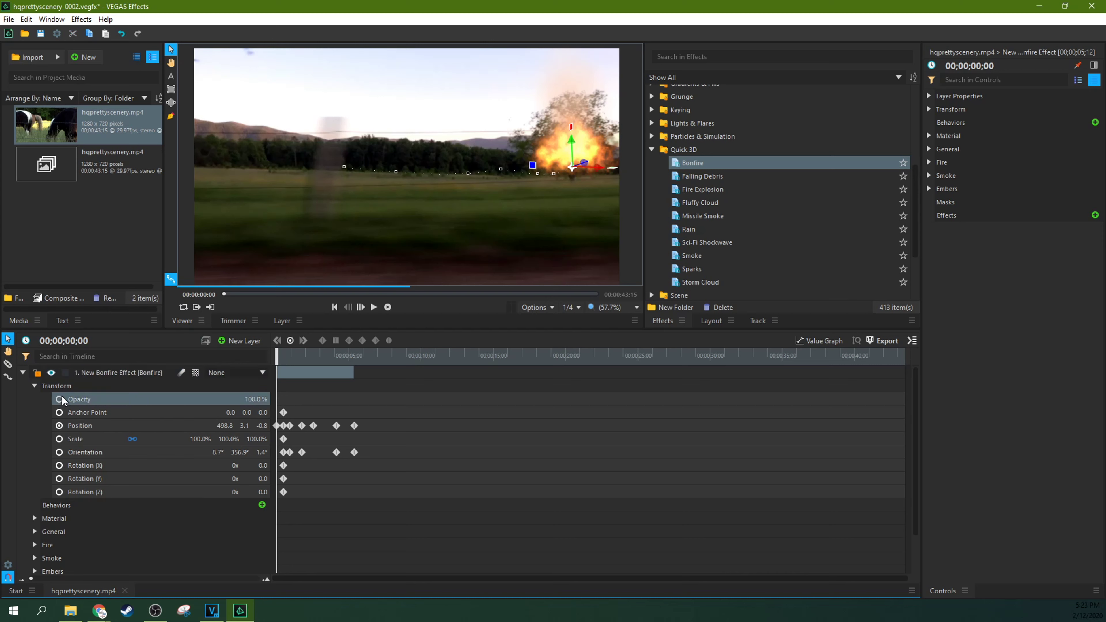
{"action": "left_click", "coordinate": [60, 397]}
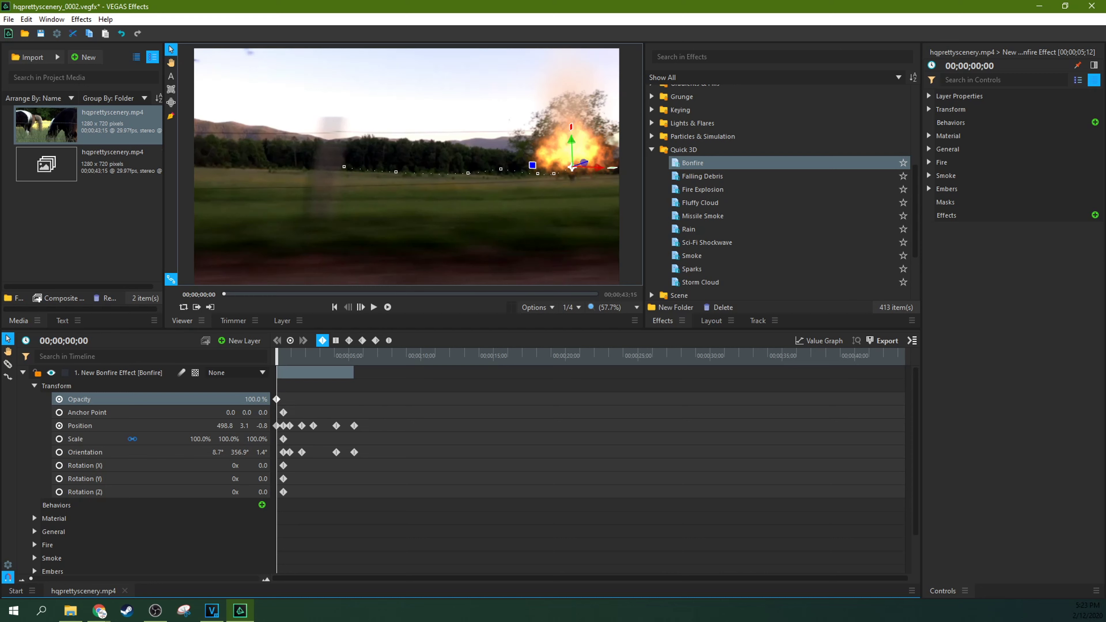
{"action": "mouse_move", "coordinate": [256, 399]}
{"action": "left_mouse_down"}
{"action": "mouse_move", "coordinate": [235, 399]}
{"action": "mouse_move", "coordinate": [261, 399]}
{"action": "left_mouse_up"}
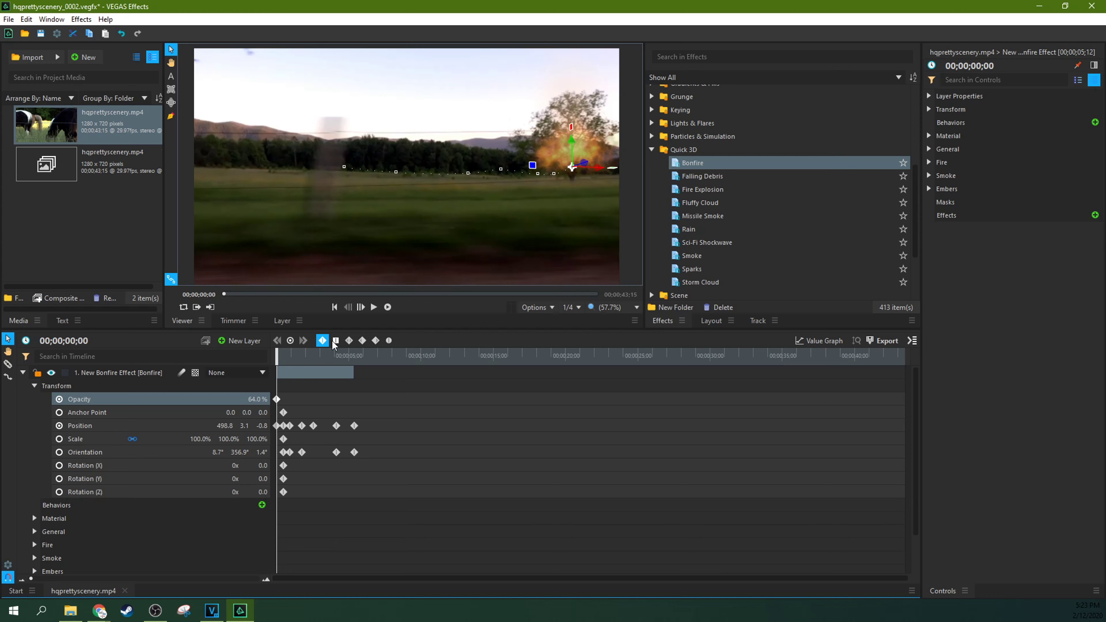
Preview the semi-transparent fire over the scenery twice, returning to the clip start each time
{"action": "left_click", "coordinate": [372, 306]}
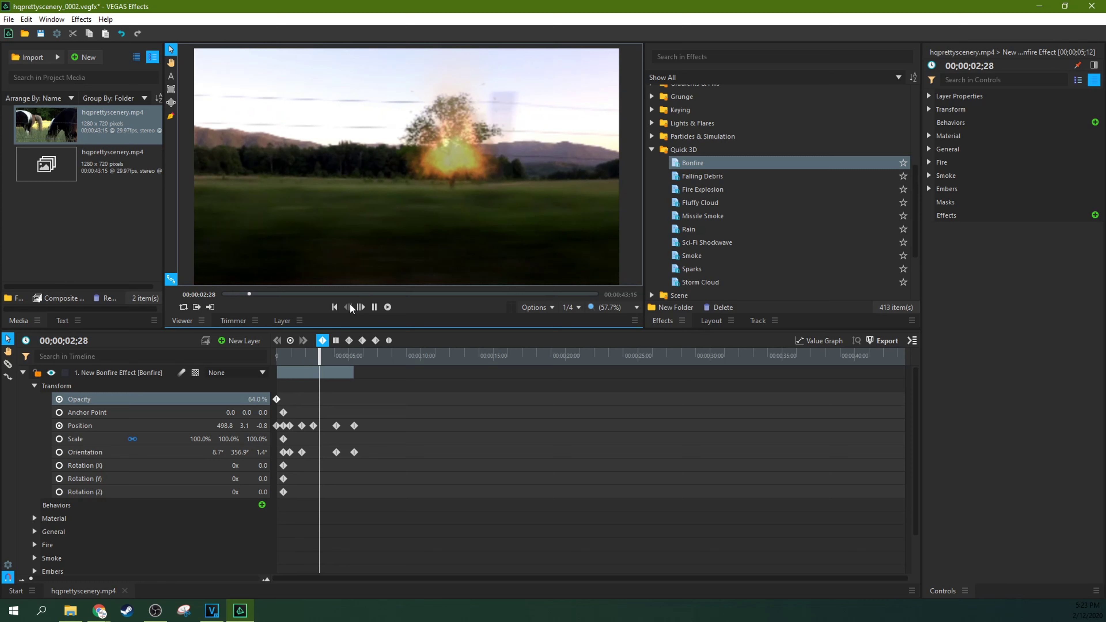
{"action": "left_click", "coordinate": [373, 306]}
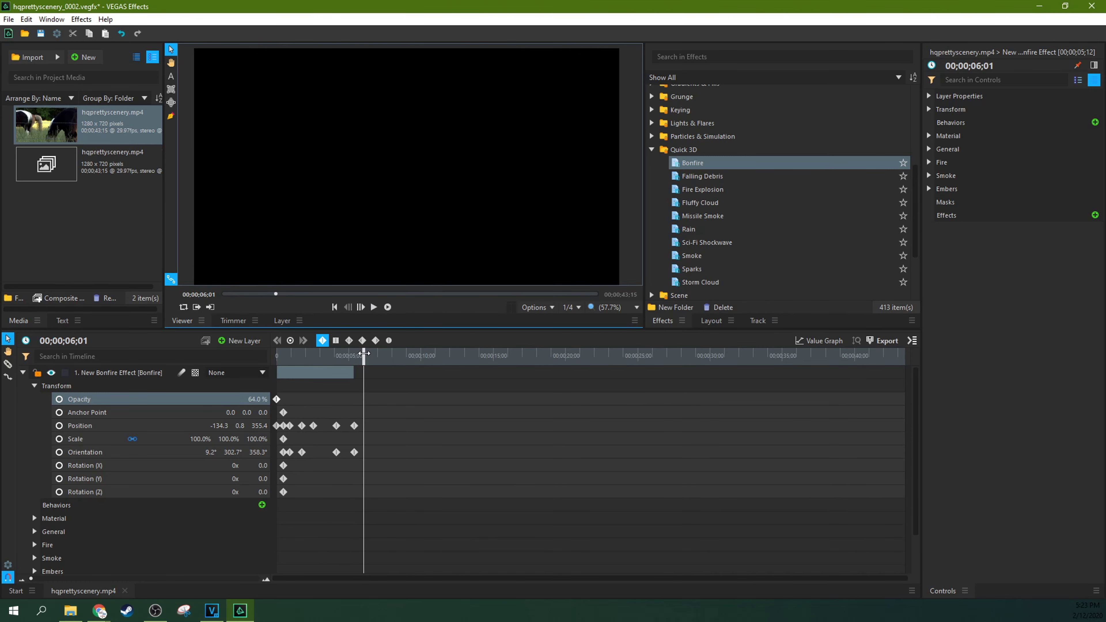
{"action": "left_click_drag", "start_coordinate": [363, 354], "coordinate": [254, 357]}
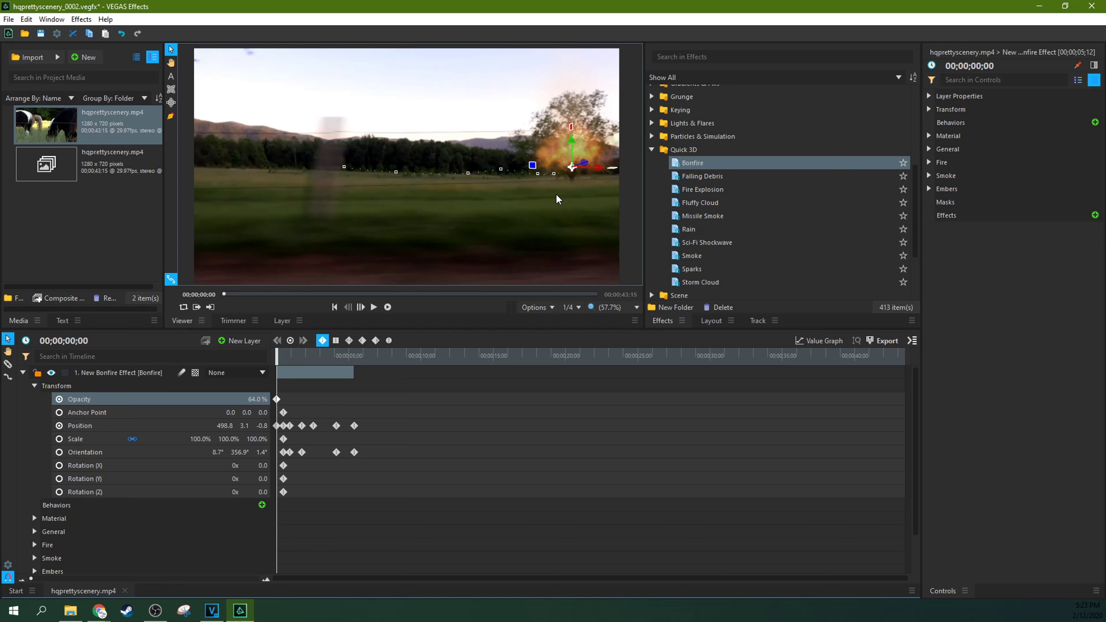
{"action": "left_click", "coordinate": [373, 307]}
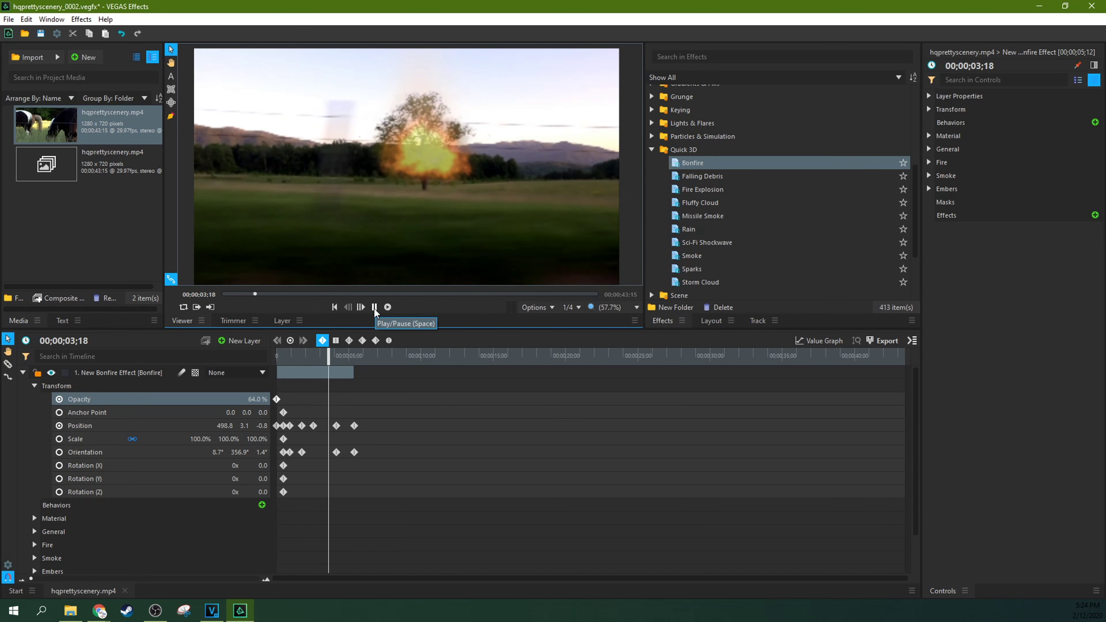
{"action": "left_click", "coordinate": [374, 306]}
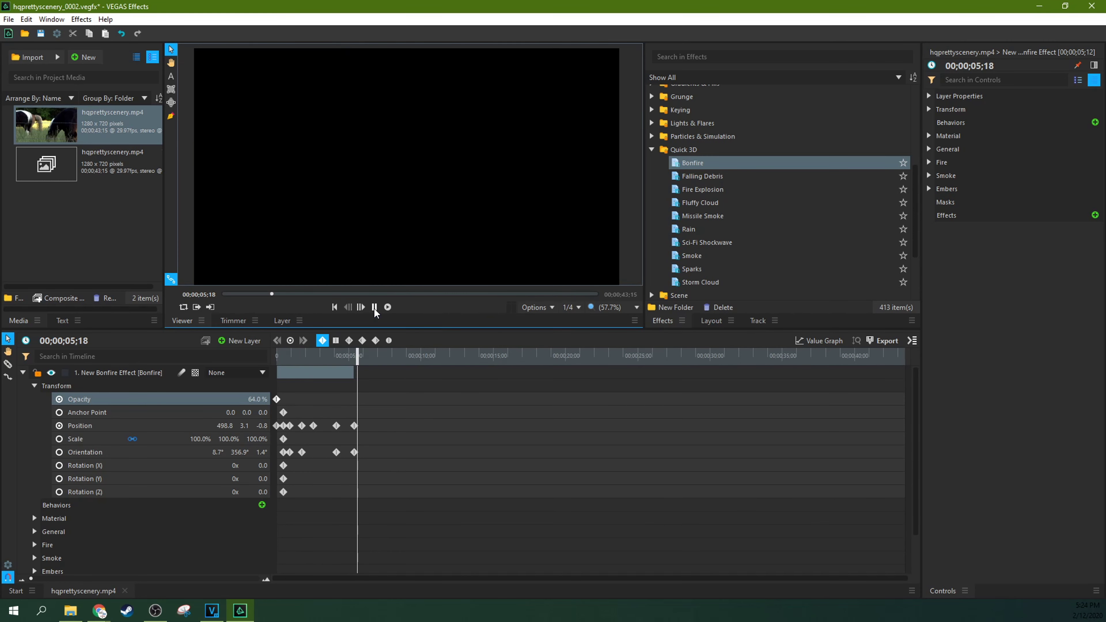
{"action": "key", "text": "Home"}
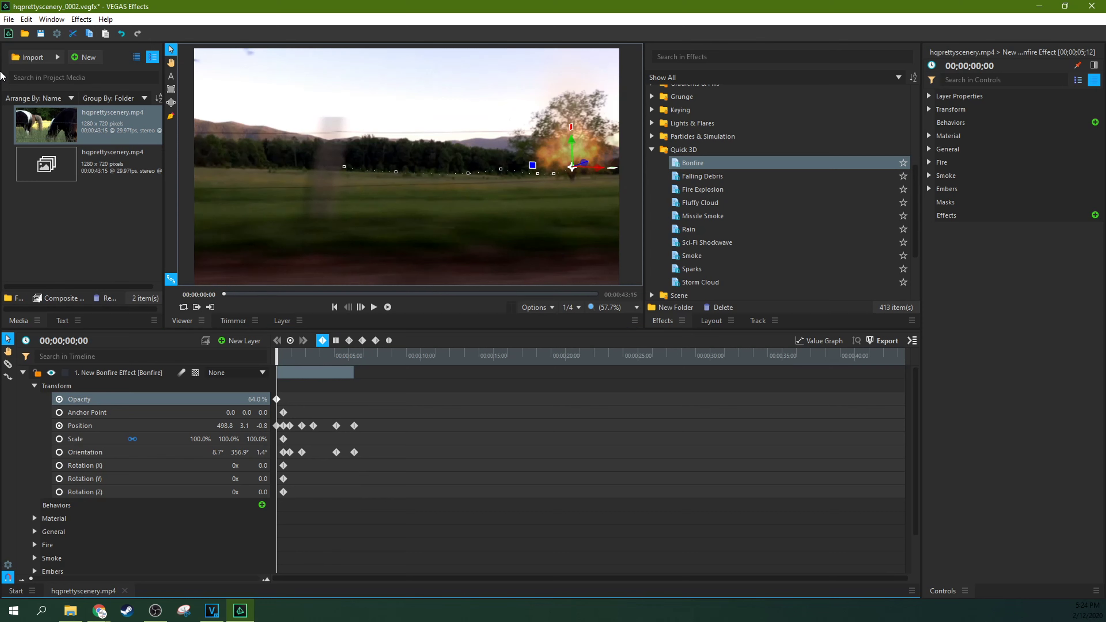
{"action": "left_click", "coordinate": [8, 19]}
Export the composite as firetree.mp4 into the Exports folder
{"action": "left_click", "coordinate": [34, 135]}
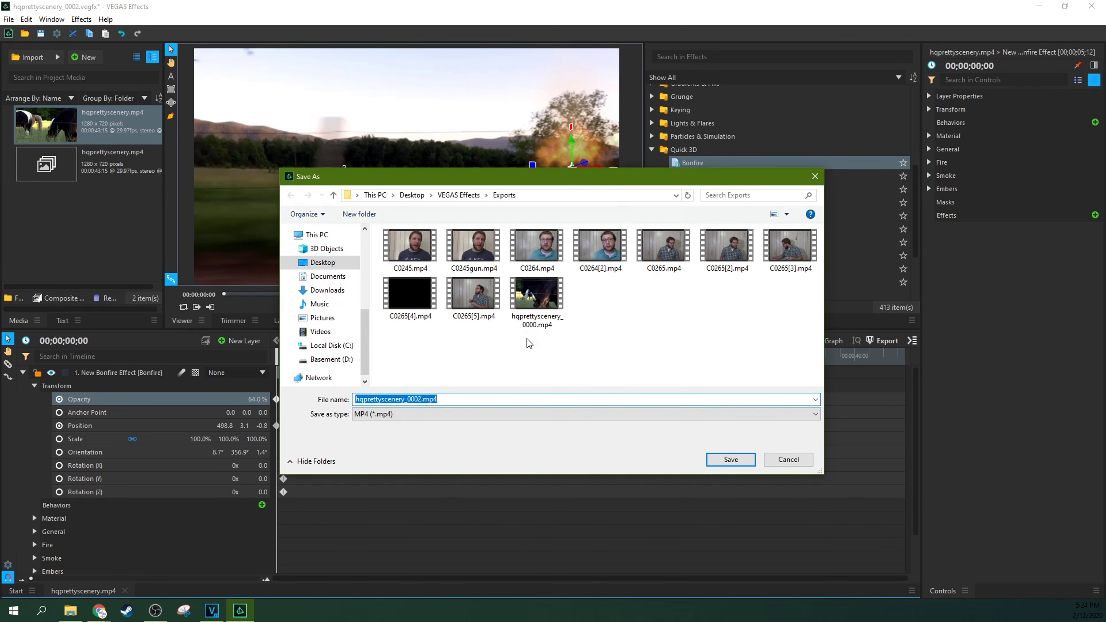
{"action": "left_click", "coordinate": [444, 398]}
{"action": "left_click_drag", "start_coordinate": [420, 397], "coordinate": [343, 402]}
{"action": "type", "text": "firetree"}
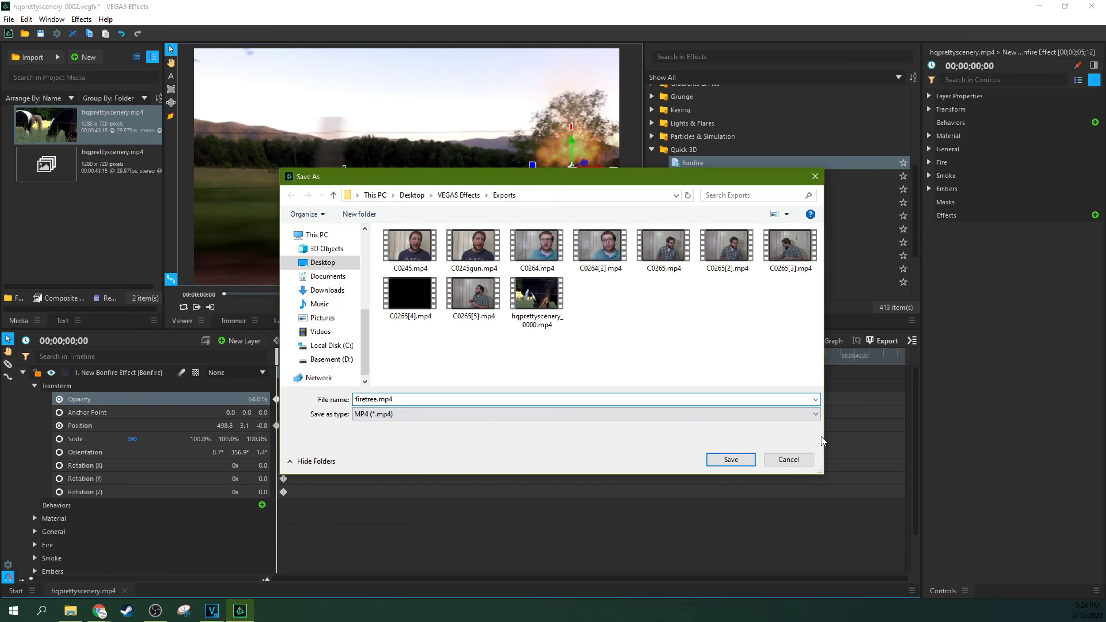
{"action": "left_click", "coordinate": [730, 459]}
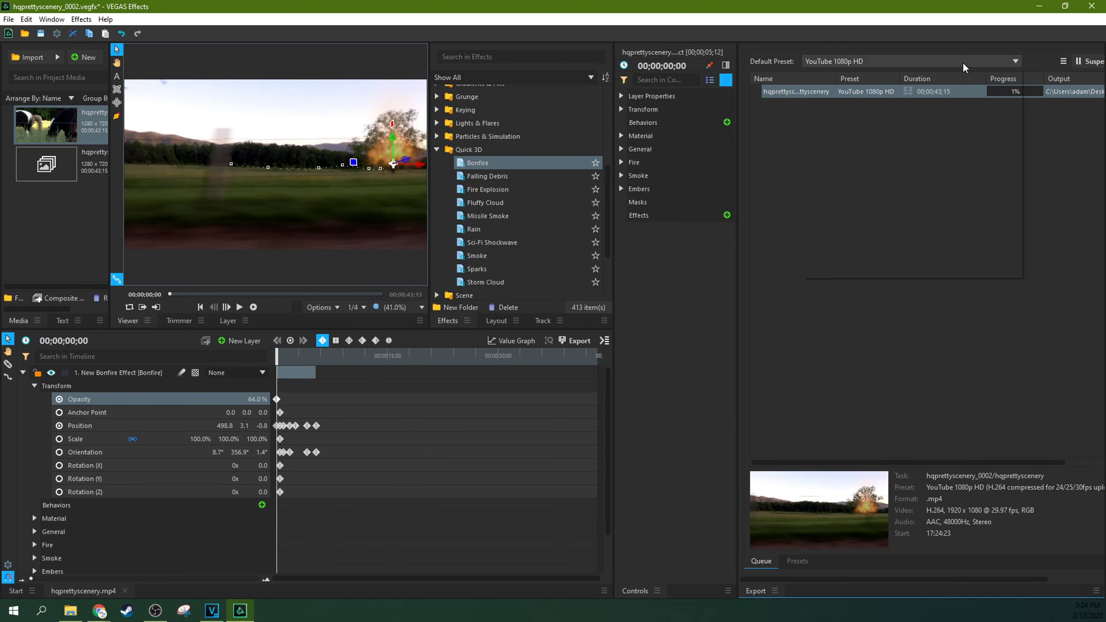
Keep the YouTube 1080p HD render preset, let rendering finish, and open the output folder
{"action": "left_click", "coordinate": [964, 65]}
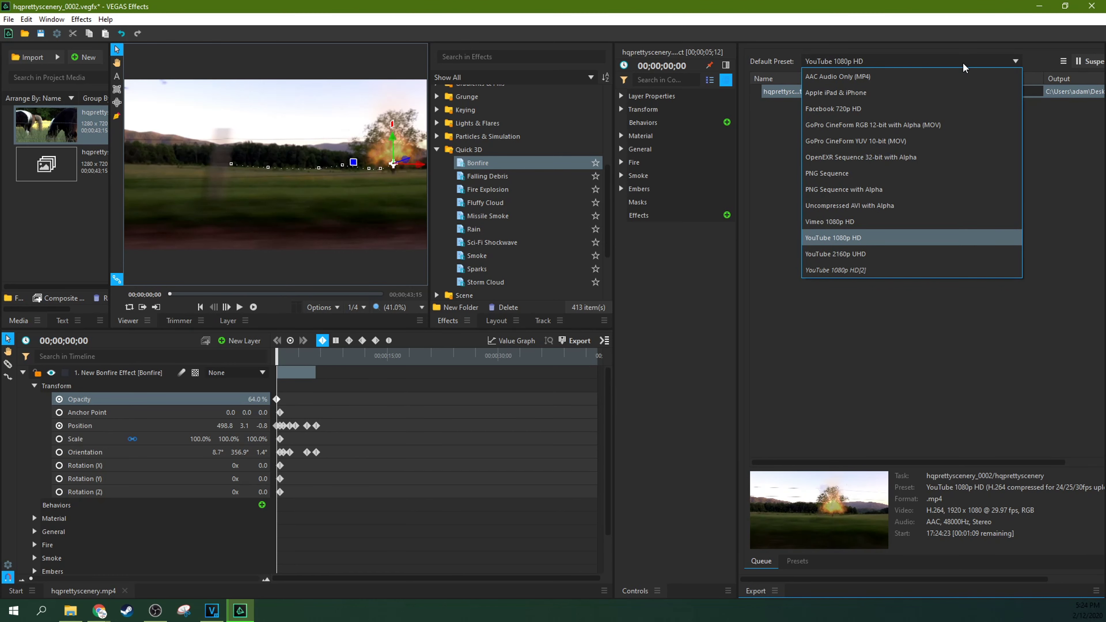
{"action": "left_click", "coordinate": [963, 65]}
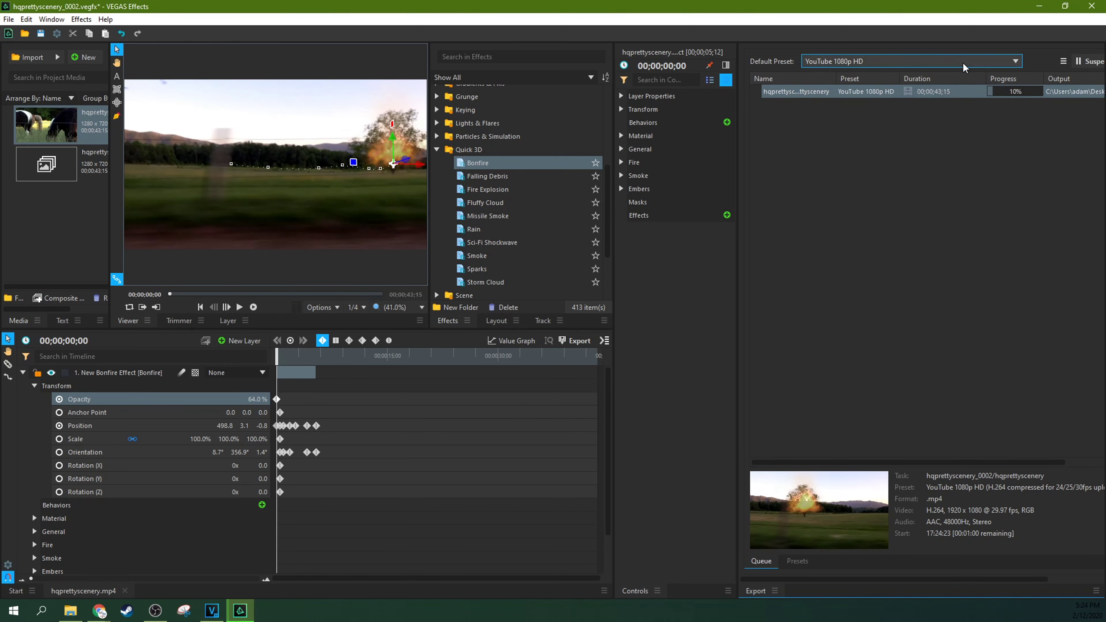
{"action": "left_click", "coordinate": [963, 65]}
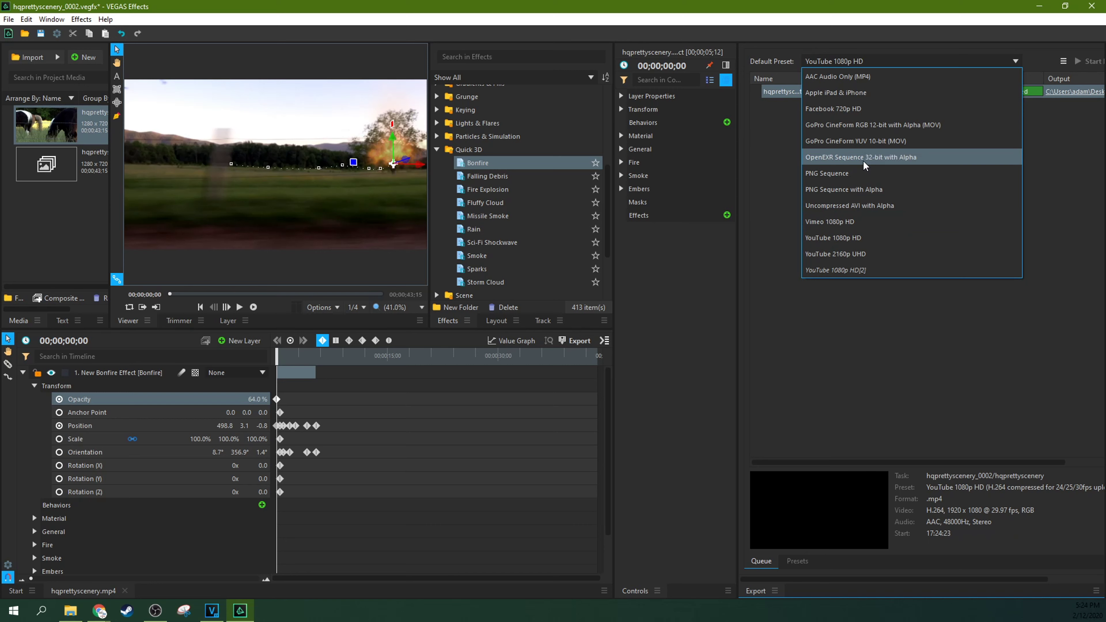
{"action": "left_click", "coordinate": [768, 291]}
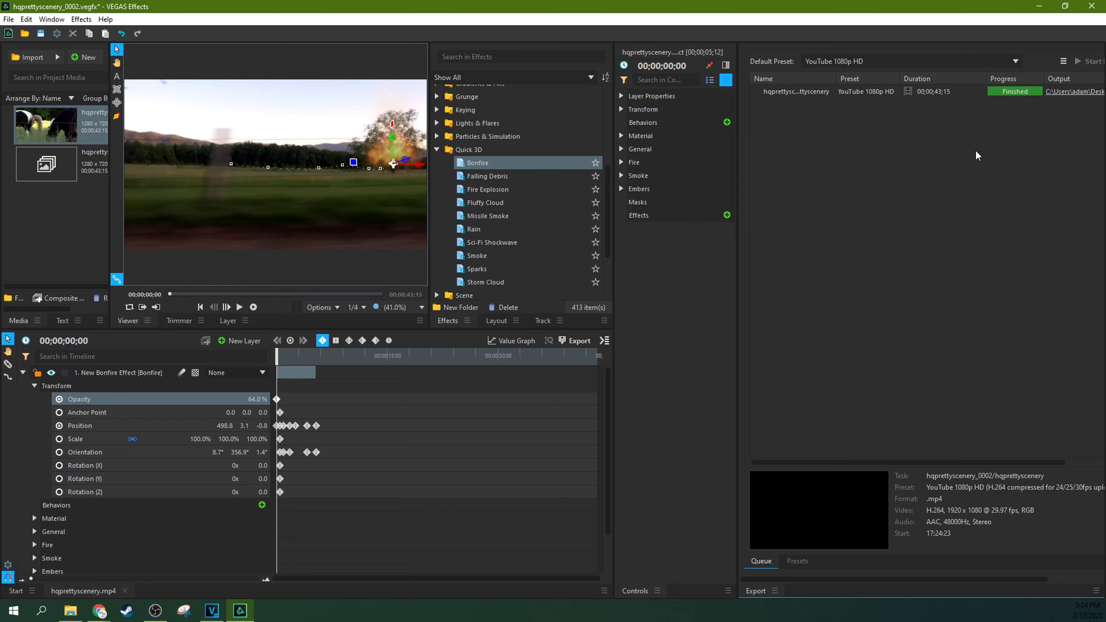
{"action": "left_click", "coordinate": [1066, 91]}
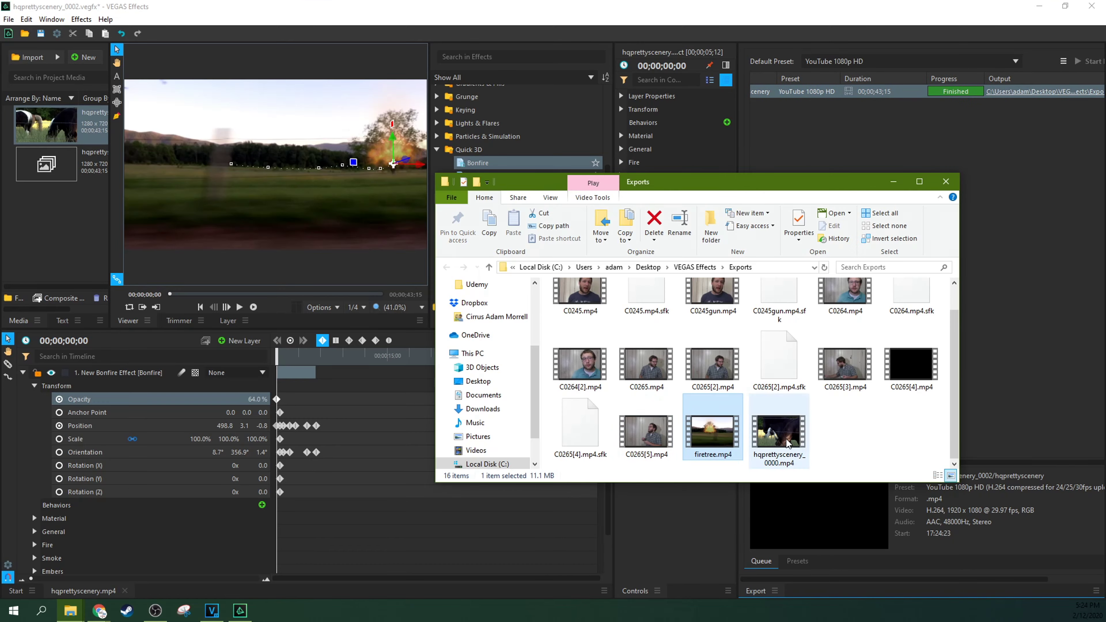
Play firetree.mp4 from the Exports folder
{"action": "double_click", "coordinate": [726, 441]}
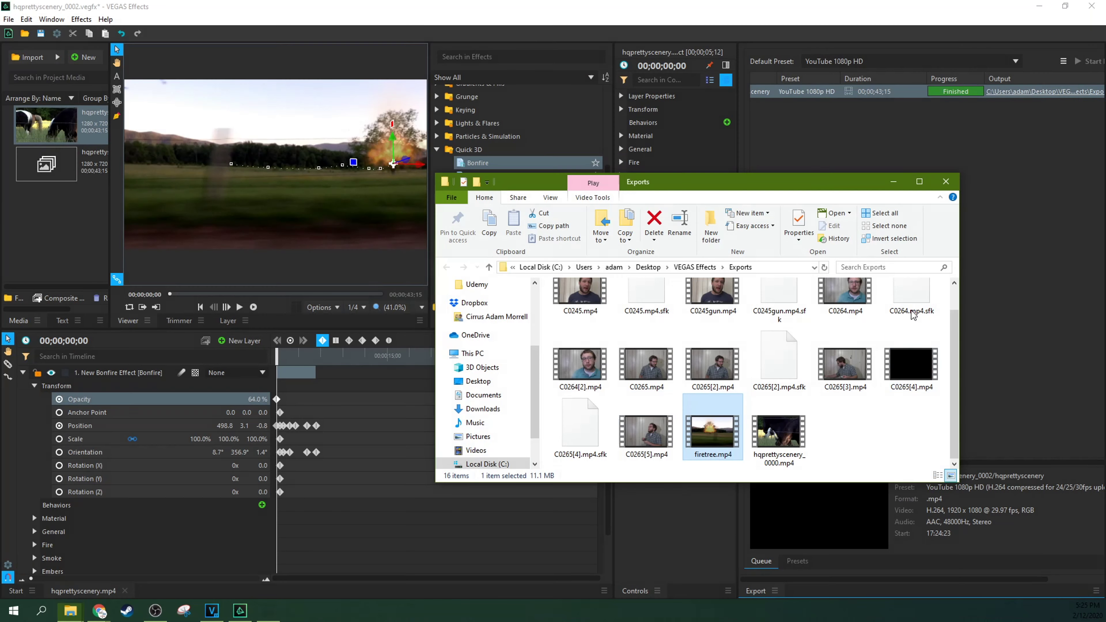
Select the Bonfire layer and move the composition's end marker to 00;00;05;07
{"action": "left_click", "coordinate": [946, 181]}
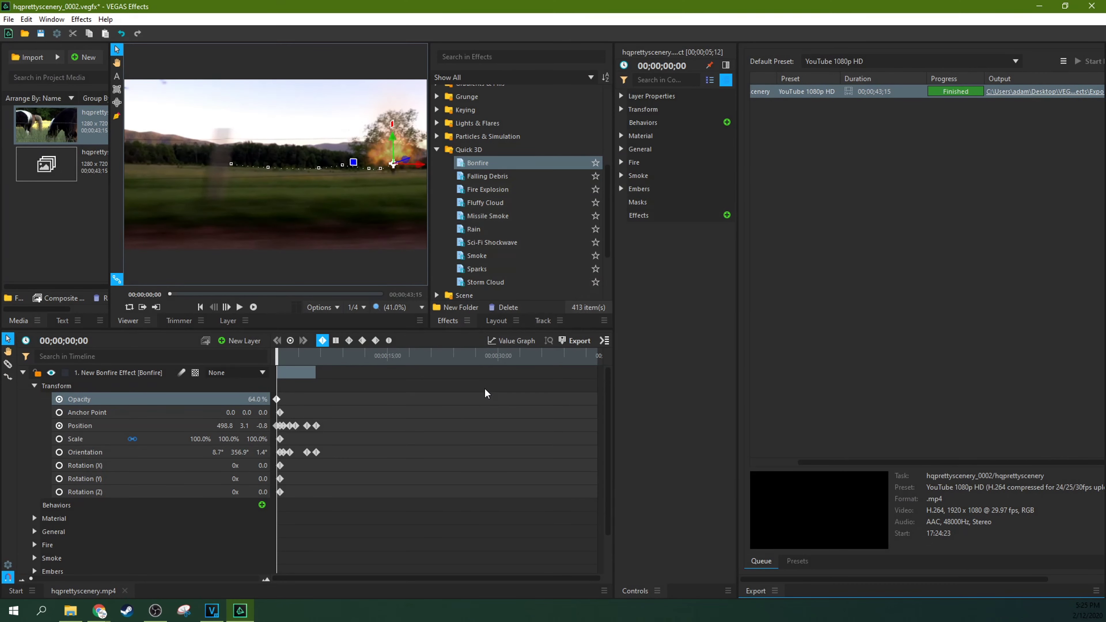
{"action": "left_click", "coordinate": [327, 372]}
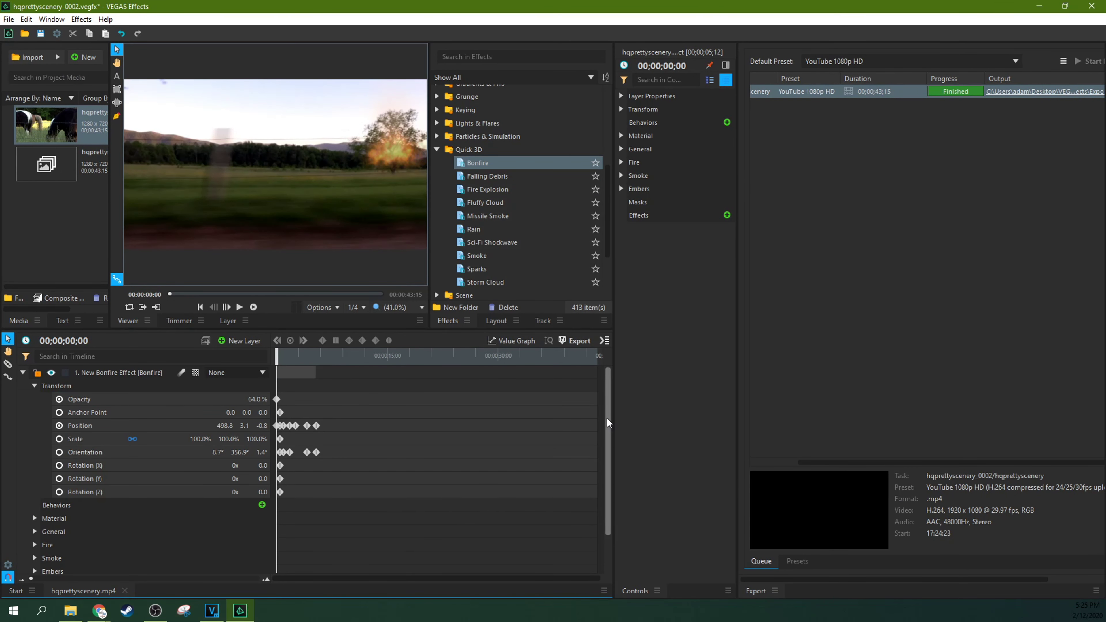
{"action": "left_click", "coordinate": [318, 373]}
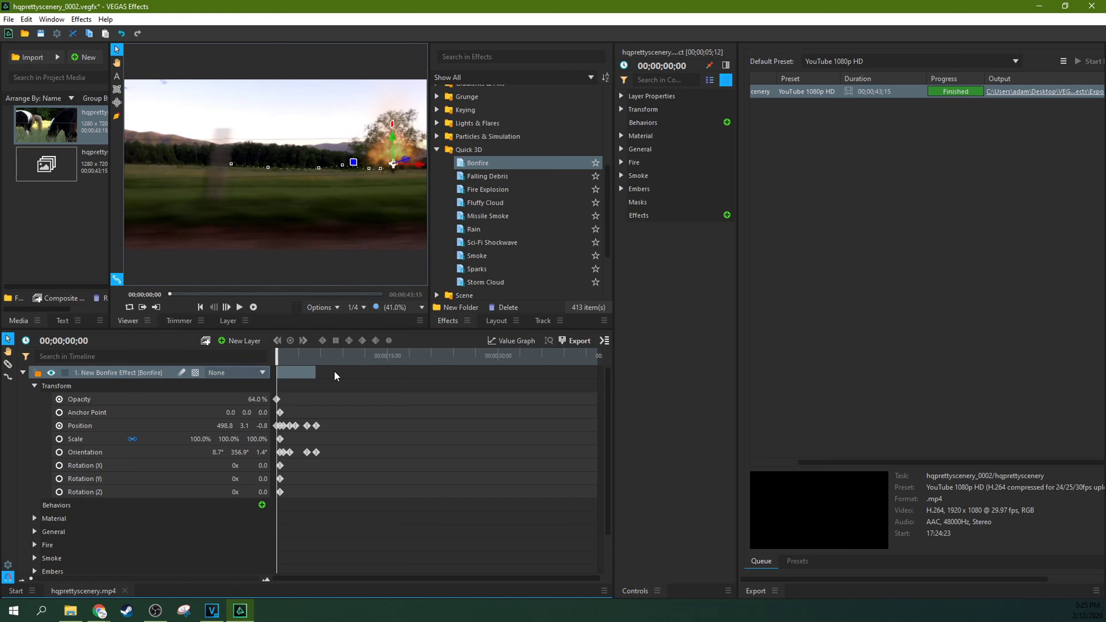
{"action": "key", "text": "space"}
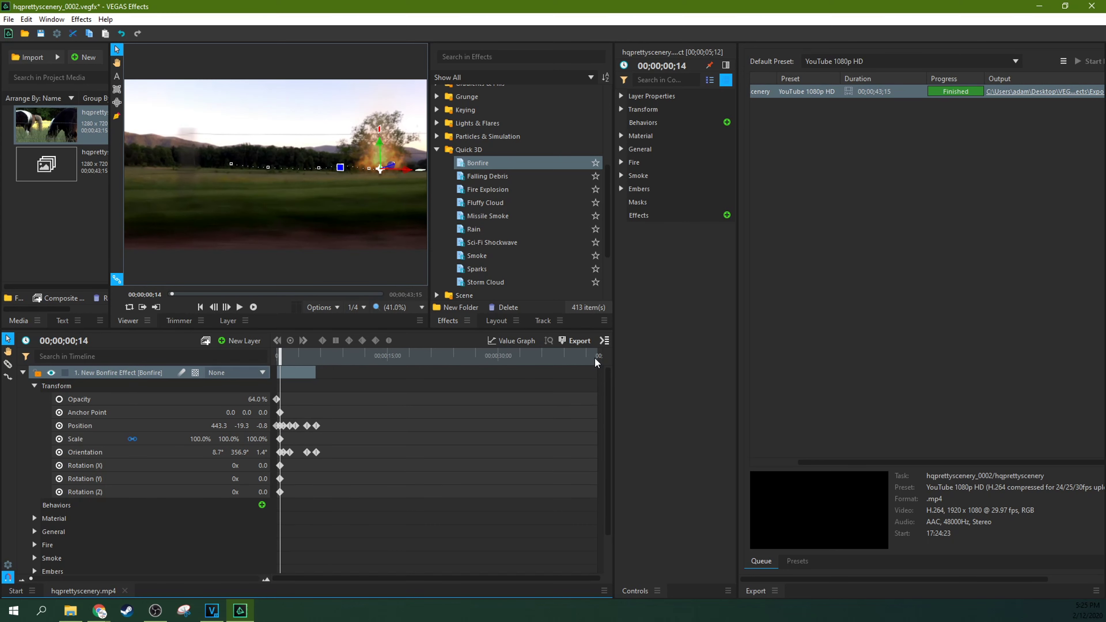
{"action": "left_click_drag", "start_coordinate": [597, 355], "coordinate": [314, 345]}
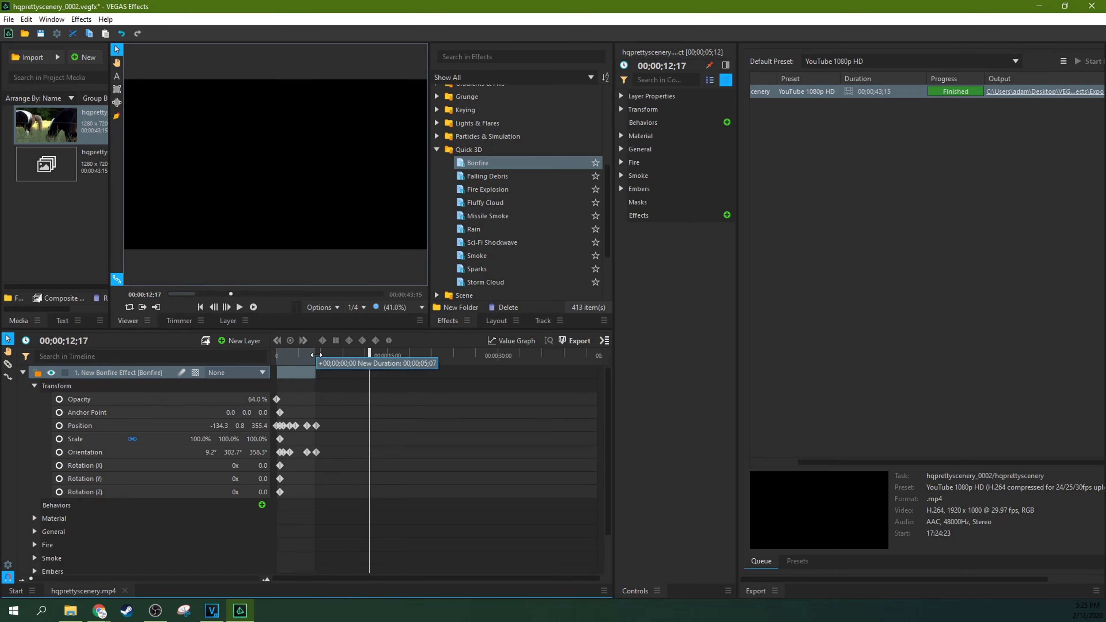
Add the re-exported hqprettyscenery_0002.mp4 to VEGAS Pro's Project Media
{"action": "left_click", "coordinate": [999, 106]}
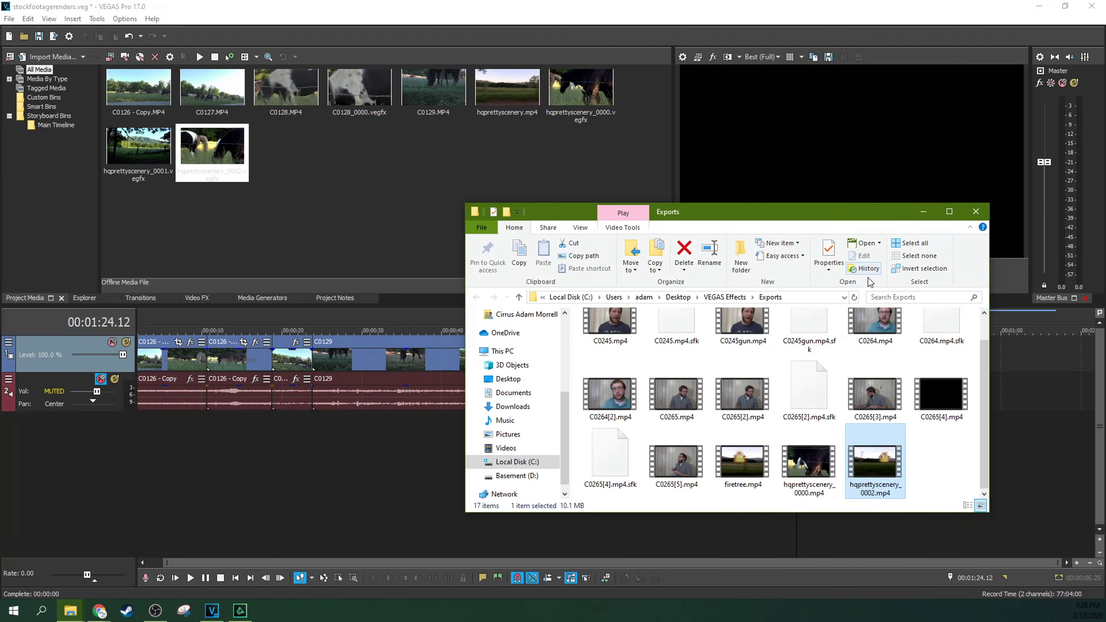
{"action": "left_click_drag", "start_coordinate": [868, 477], "coordinate": [343, 204]}
{"action": "left_click", "coordinate": [922, 211]}
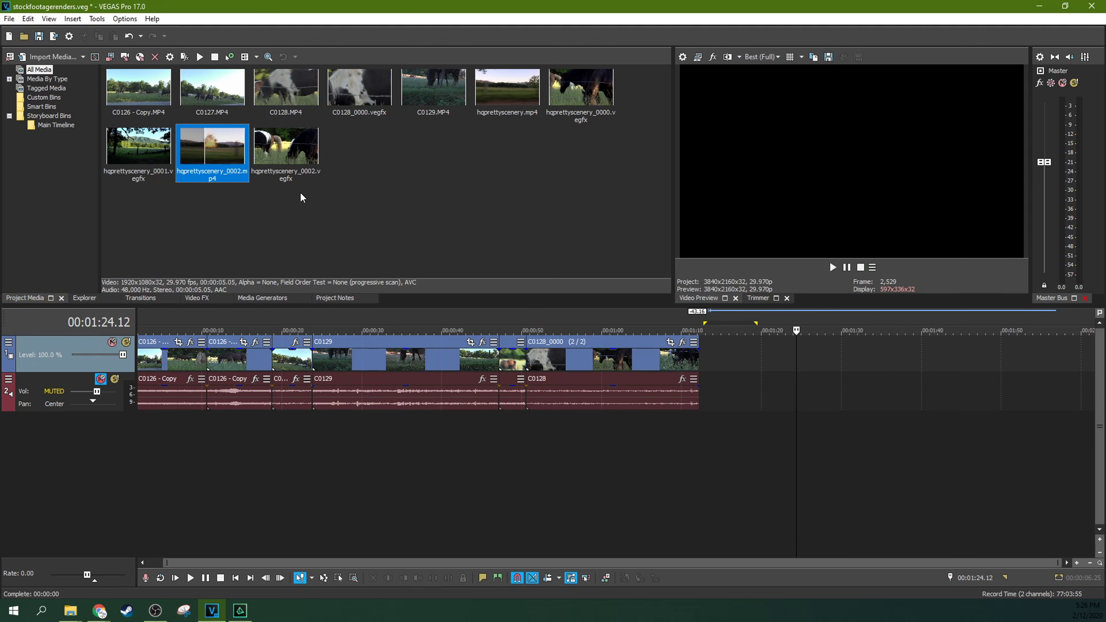
Place hqprettyscenery_0002.mp4 on the video track after C0128 near 1:16 and play it
{"action": "left_click_drag", "start_coordinate": [212, 162], "coordinate": [733, 358]}
{"action": "left_click", "coordinate": [733, 358]}
{"action": "left_click", "coordinate": [831, 266]}
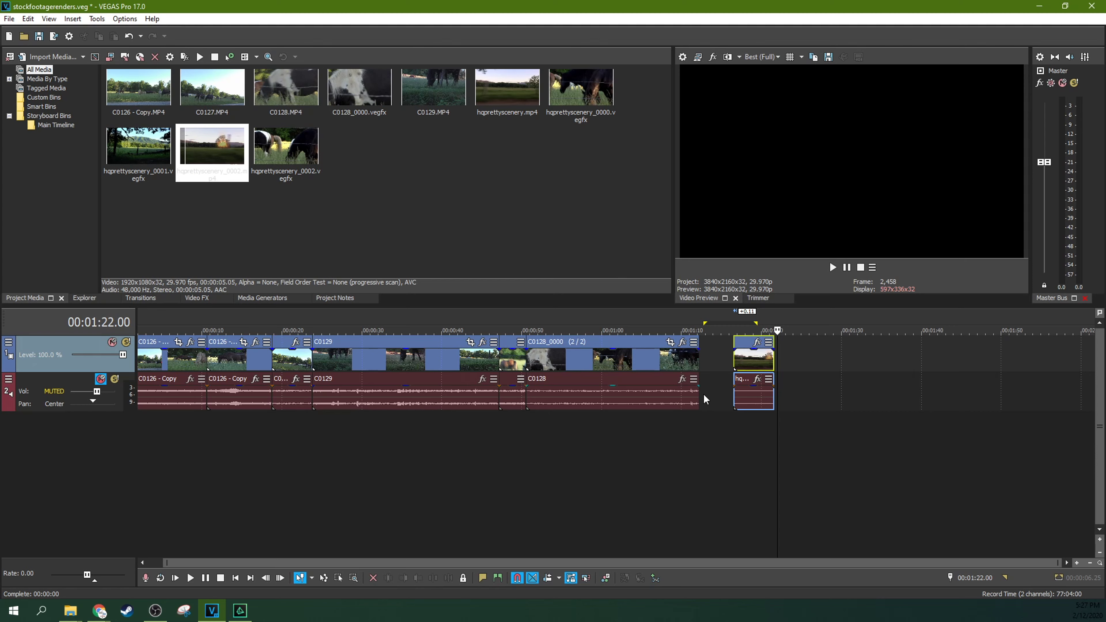
{"action": "left_click", "coordinate": [734, 365]}
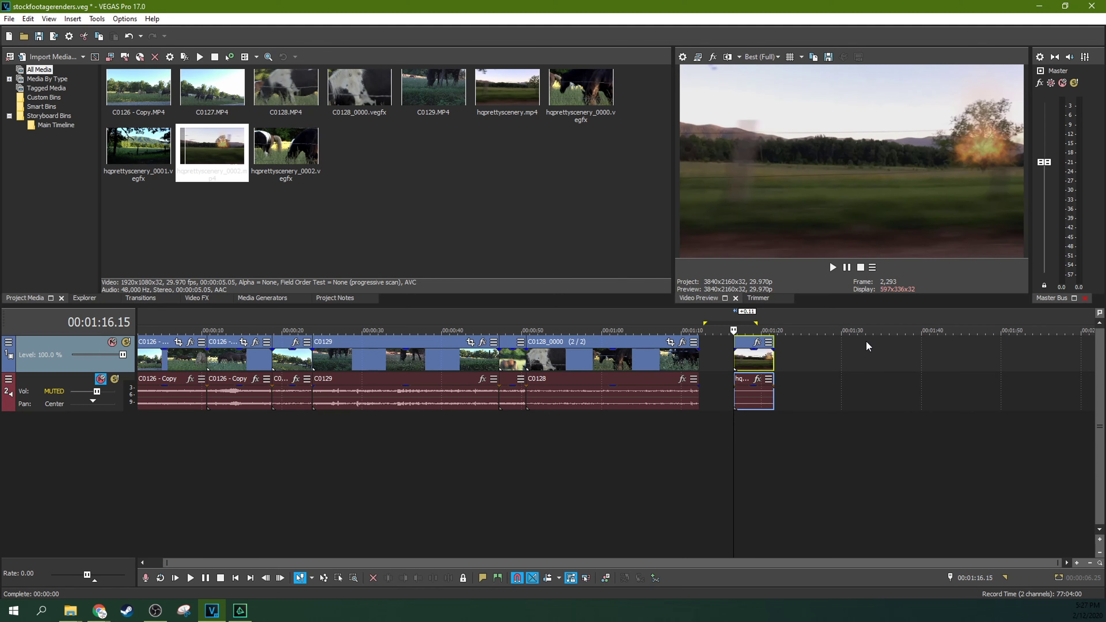